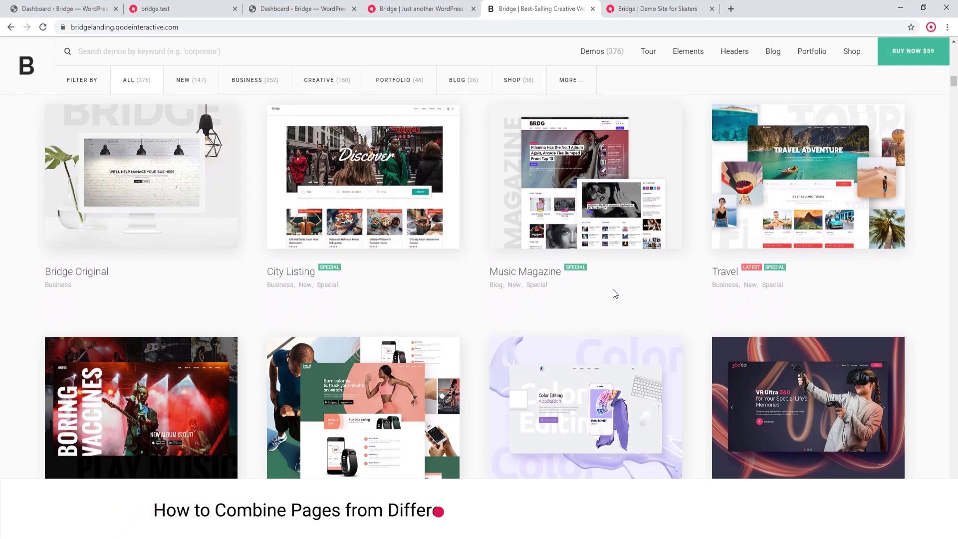
# Browse the Bridge demo gallery from Bridge Original down to the Exotic Travels row and back.
pyautogui.scroll(-3, 615, 293)
pyautogui.scroll(-4, 614, 294)
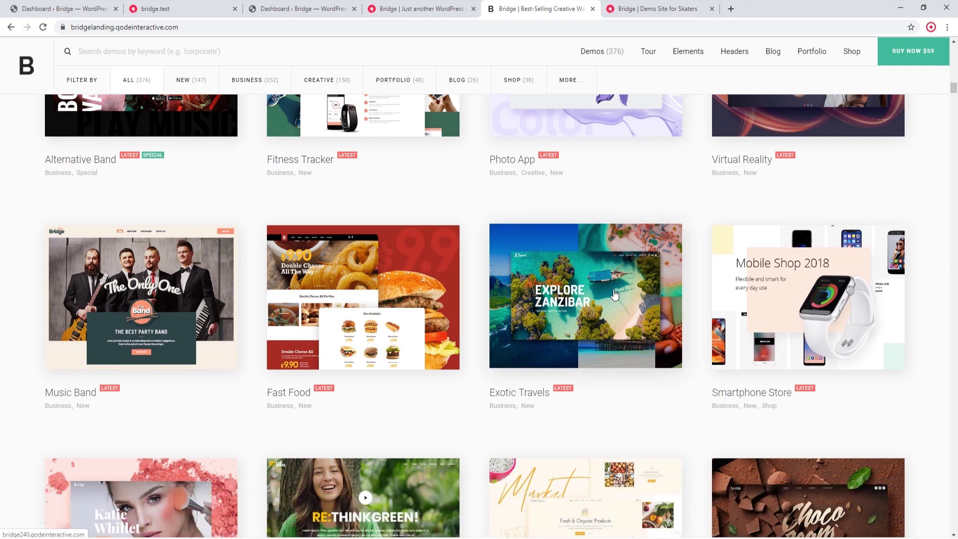
pyautogui.scroll(3, 552, 312)
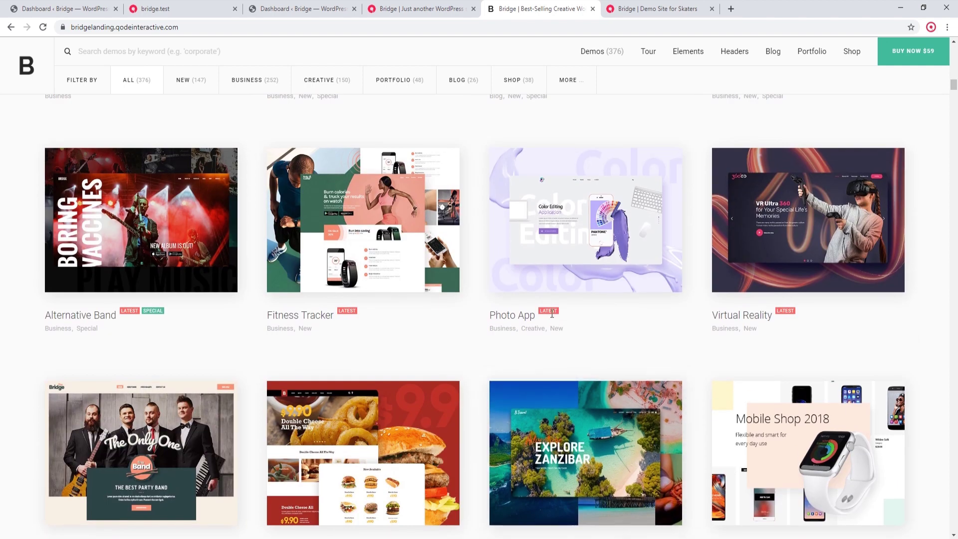
pyautogui.scroll(6, 552, 313)
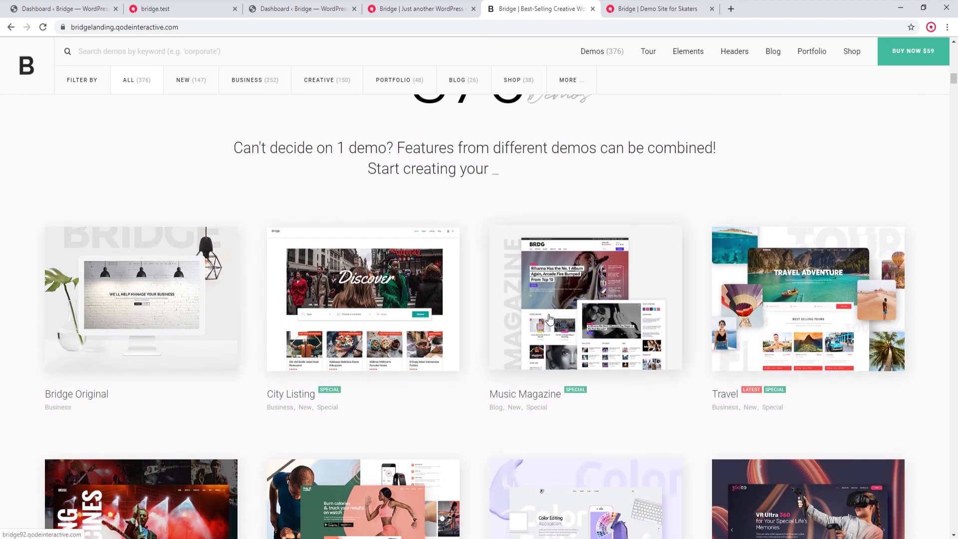
pyautogui.scroll(-1, 549, 318)
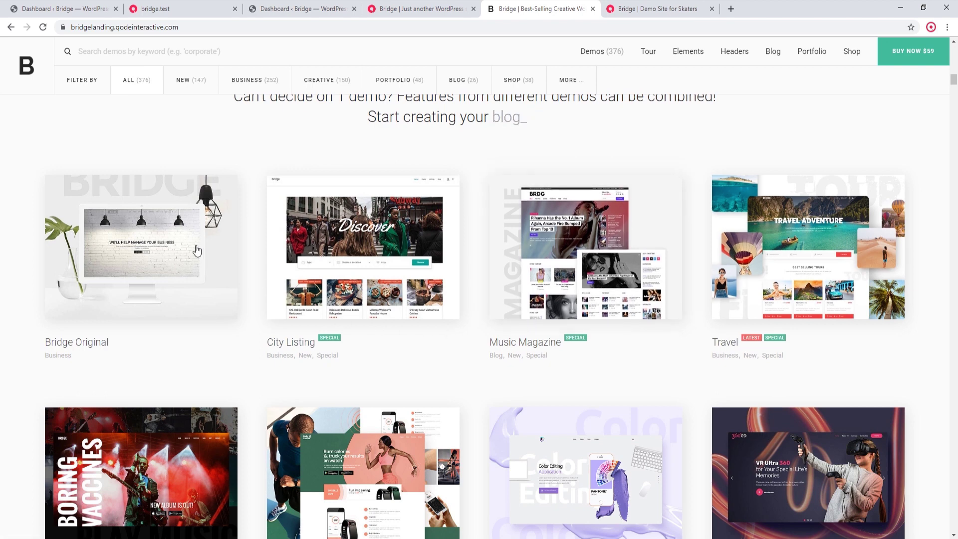
# Open the Bridge Original demo from the gallery and look over its home page.
pyautogui.click(152, 244)
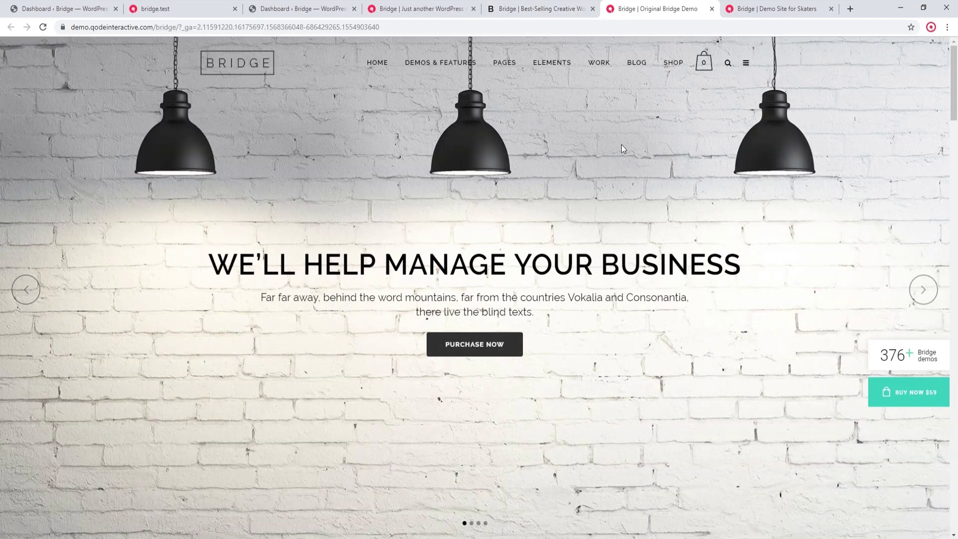
pyautogui.scroll(-15, 625, 144)
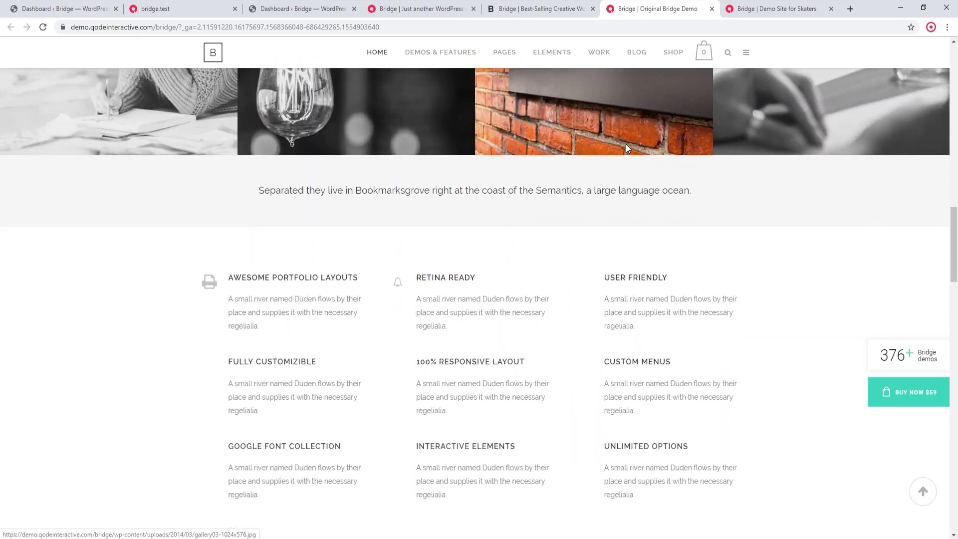
pyautogui.scroll(15, 625, 143)
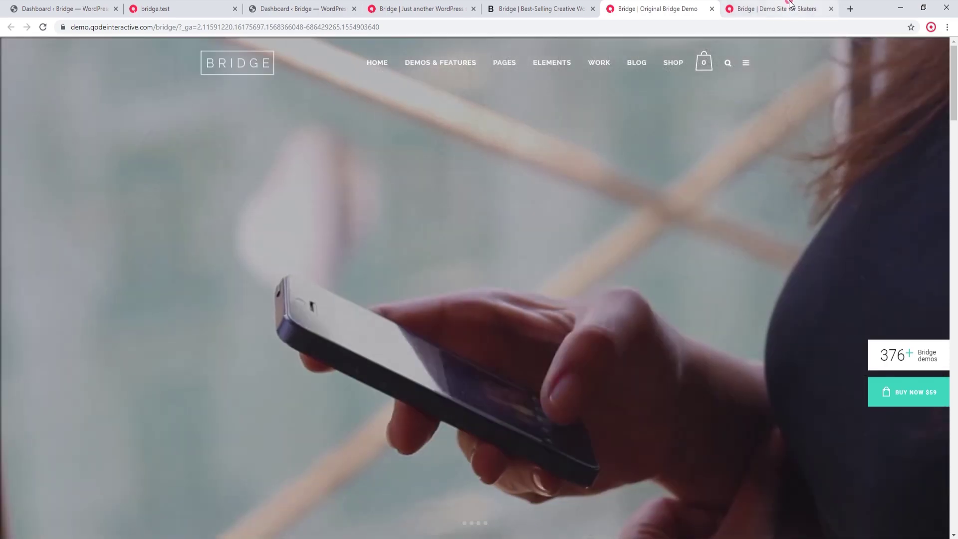
# Switch to the skaters demo site and look through its Company page.
pyautogui.click(783, 7)
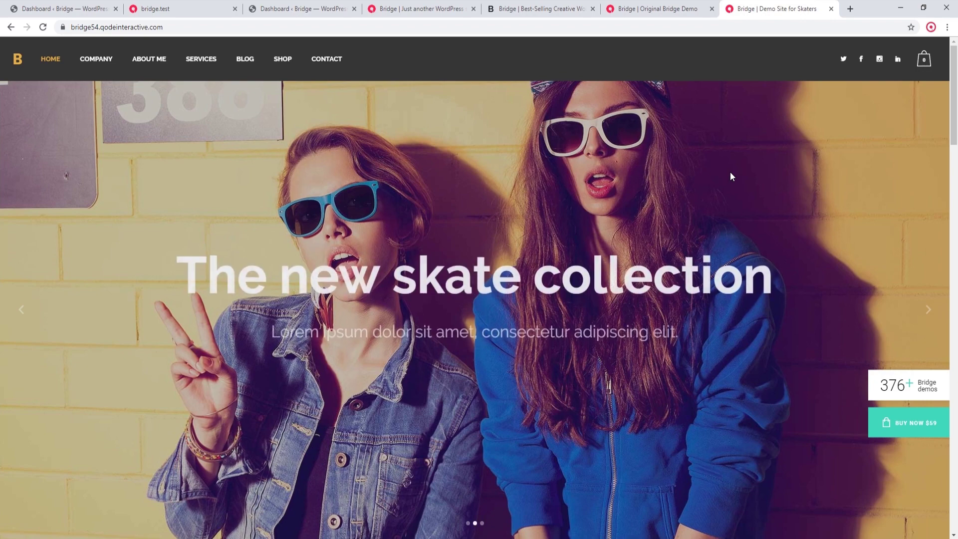
pyautogui.click(99, 64)
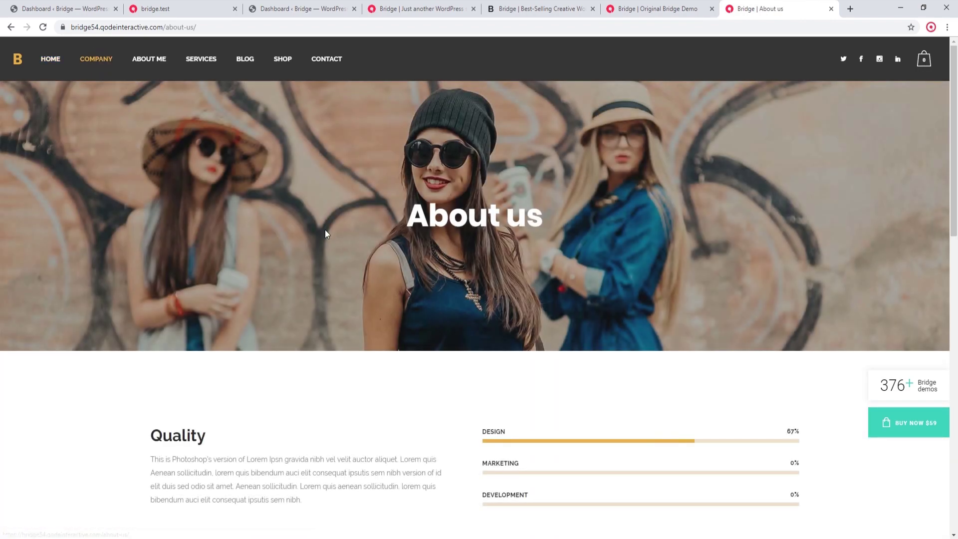
pyautogui.scroll(-12, 639, 244)
pyautogui.scroll(4, 640, 241)
pyautogui.scroll(10, 641, 241)
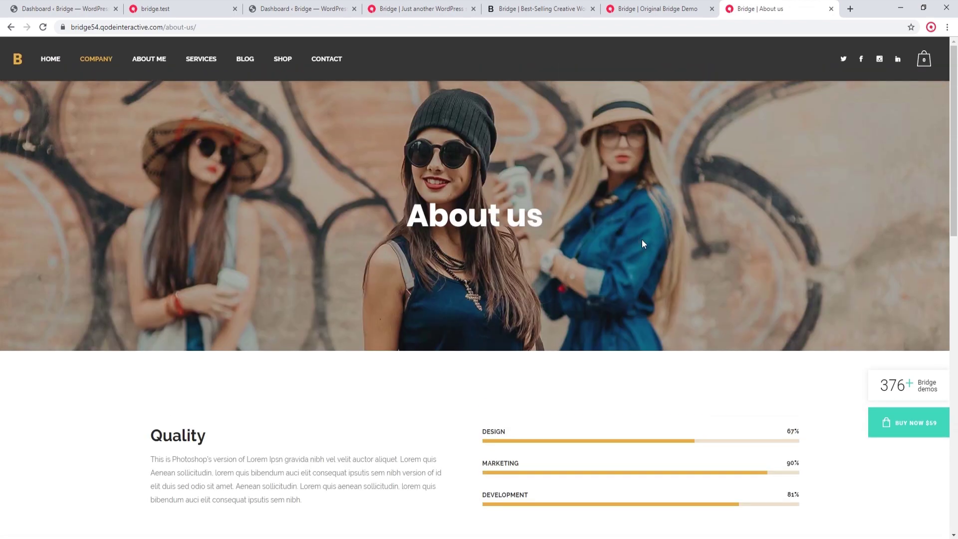
# Switch to the bridgetutorial.qodeinteractive.com site, check its address and review the home page sections.
pyautogui.click(423, 3)
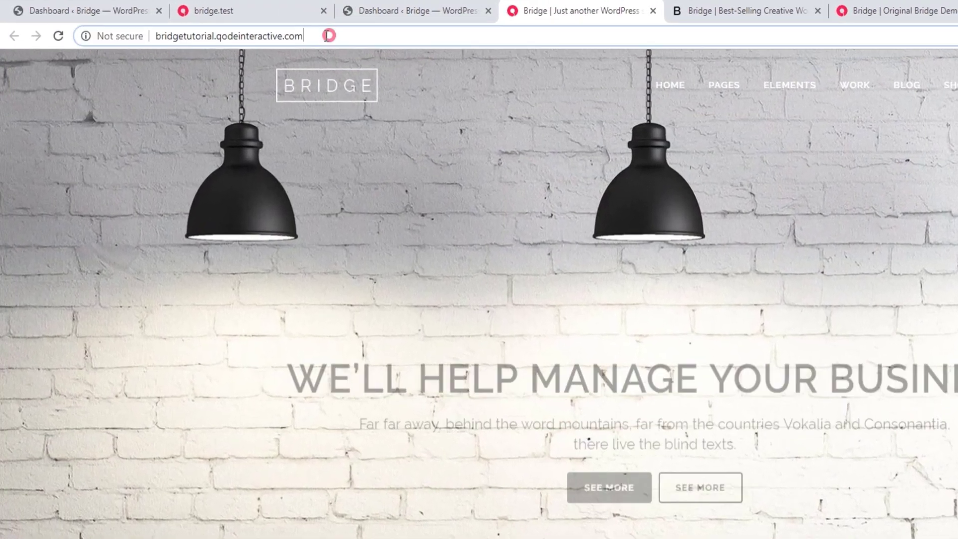
pyautogui.click(122, 31)
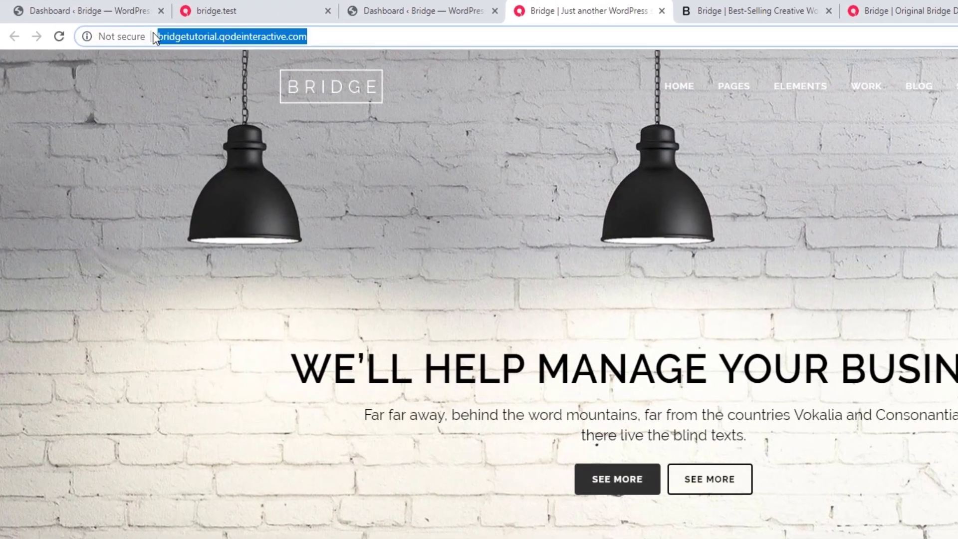
pyautogui.click(366, 161)
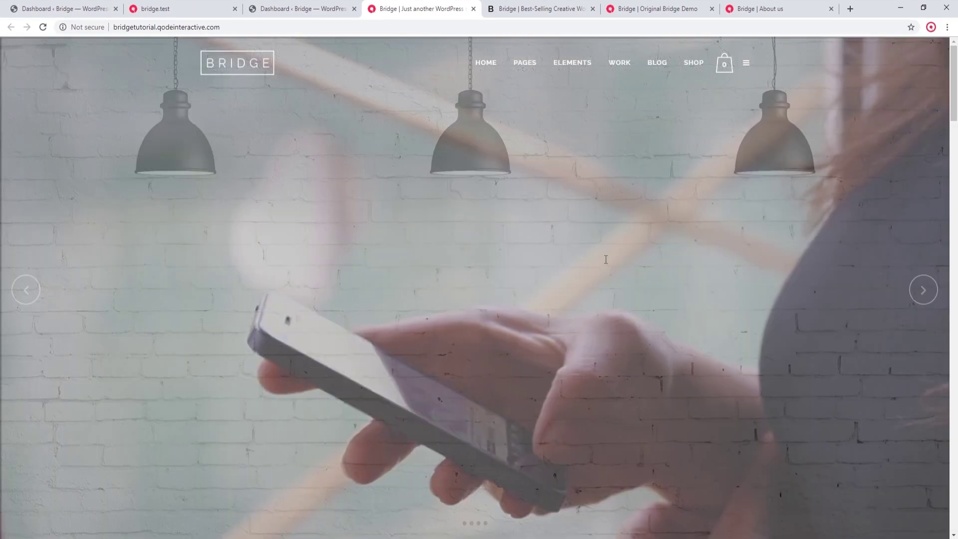
pyautogui.scroll(-5, 605, 259)
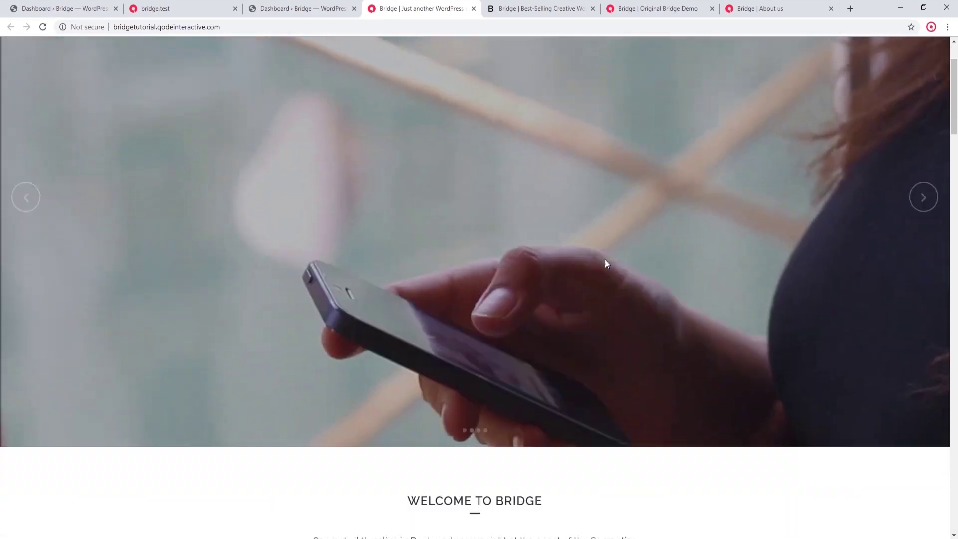
pyautogui.scroll(-8, 605, 259)
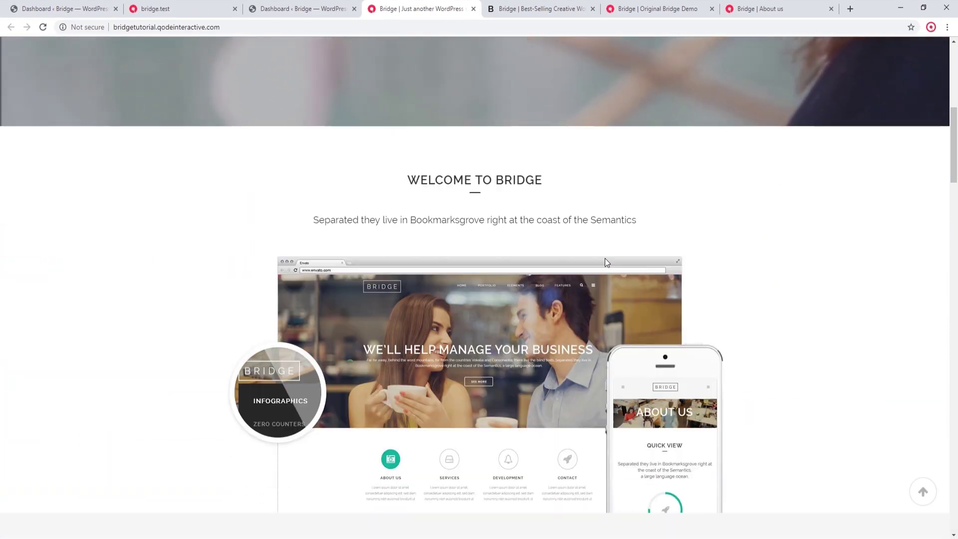
pyautogui.scroll(-10, 603, 256)
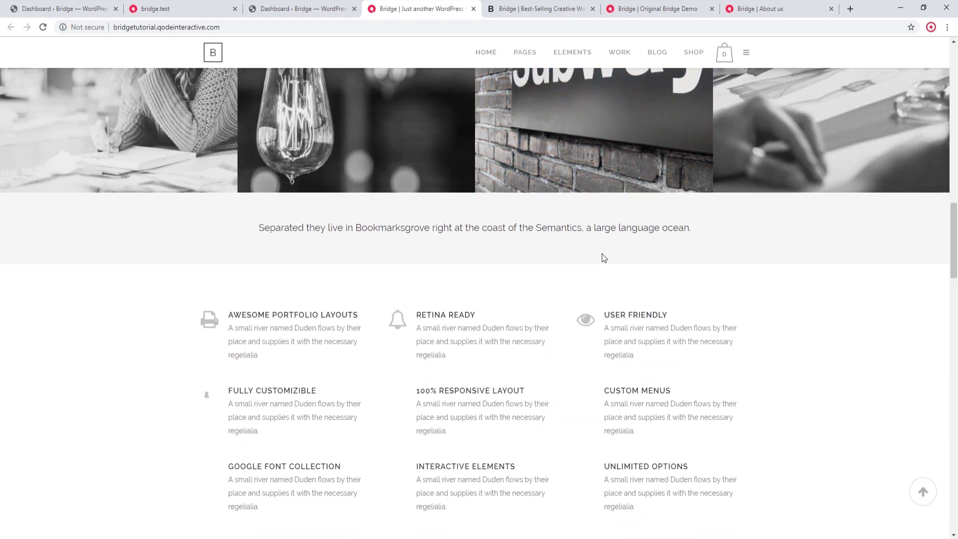
pyautogui.scroll(-2, 601, 257)
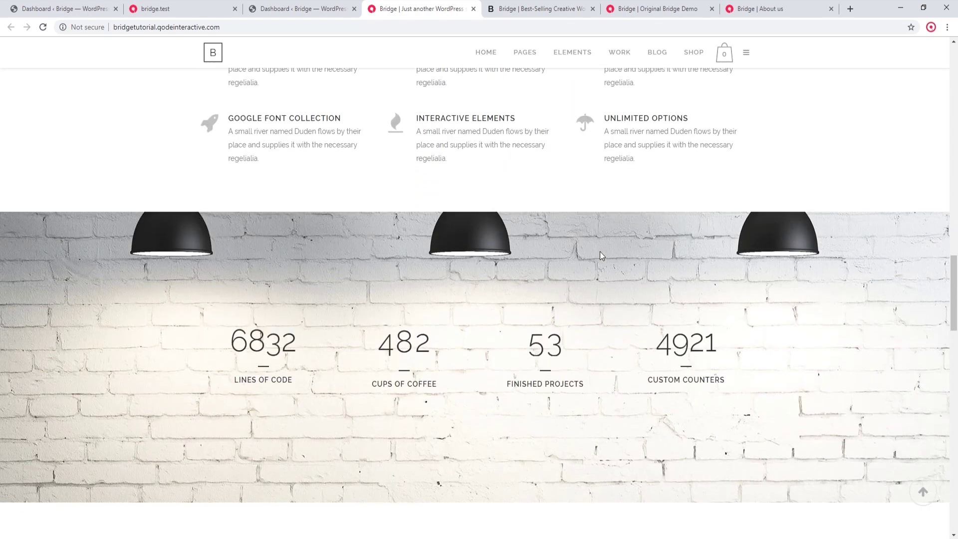
pyautogui.scroll(6, 600, 255)
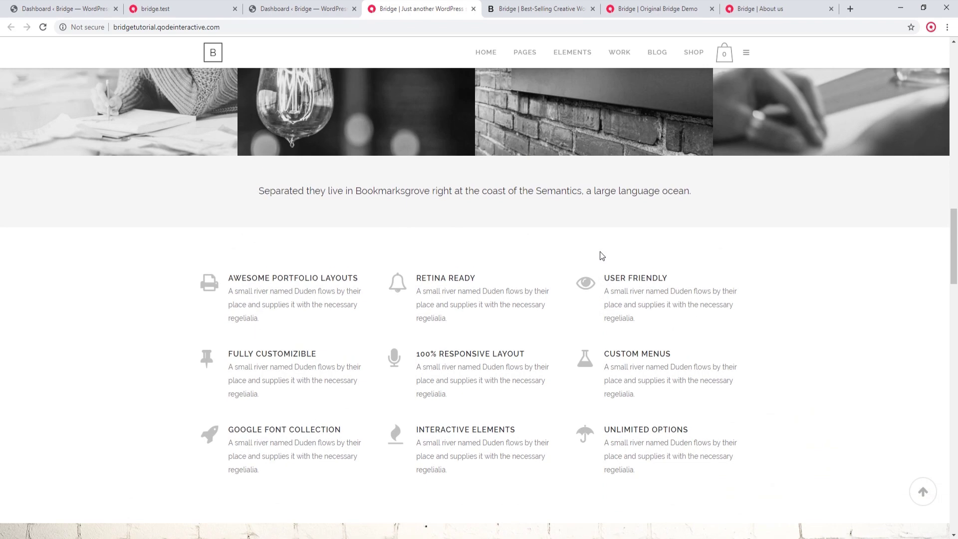
pyautogui.scroll(9, 601, 256)
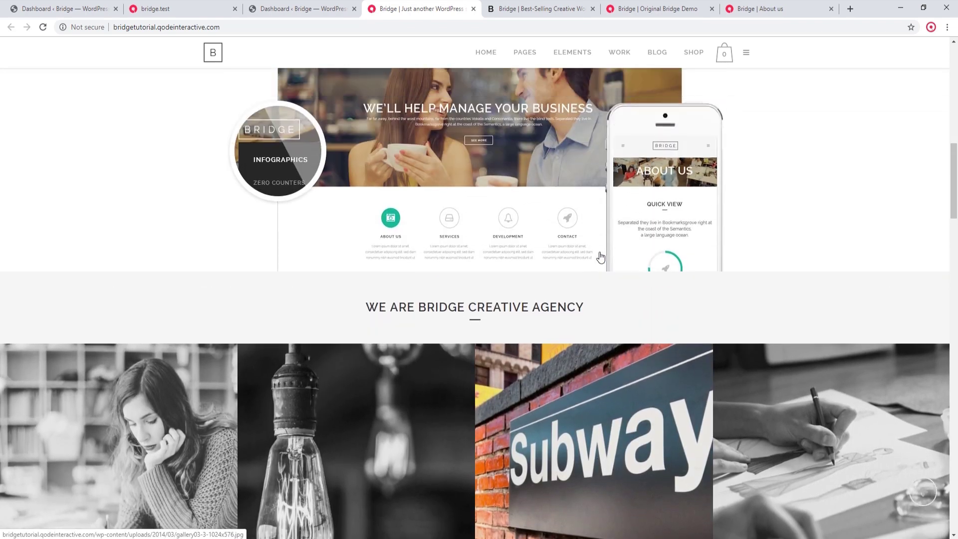
pyautogui.scroll(10, 599, 255)
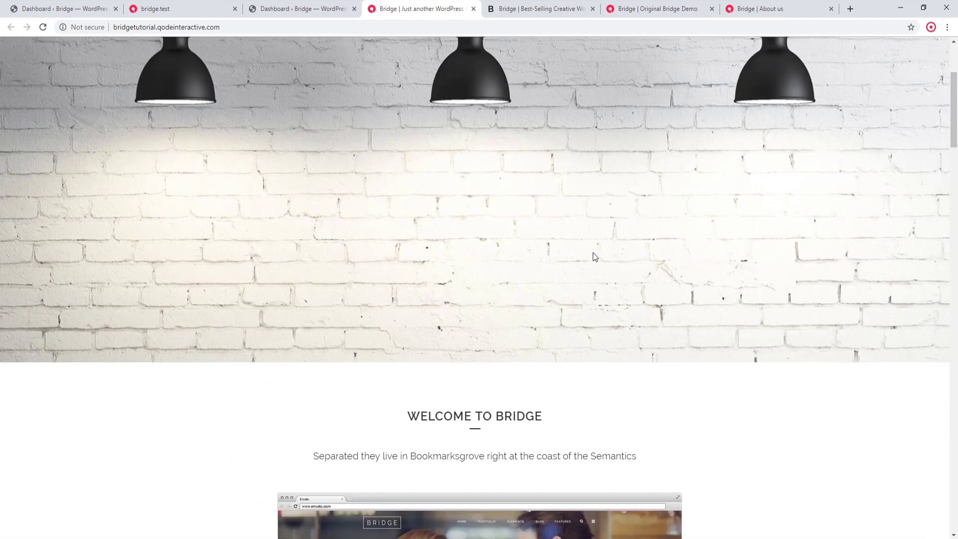
pyautogui.scroll(4, 594, 254)
# Switch to the local bridge.test site, check its address and view the server modules in the XAMPP Control Panel.
pyautogui.click(155, 9)
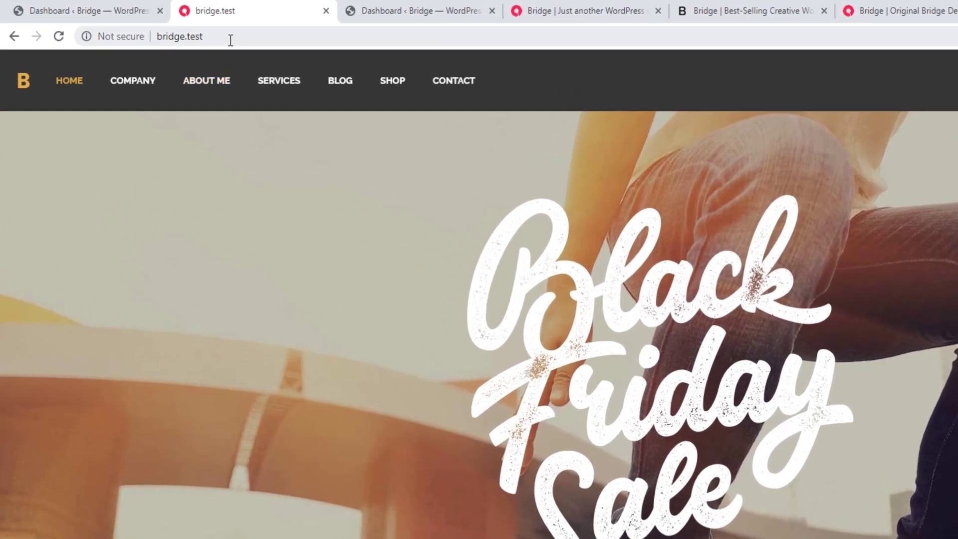
pyautogui.moveTo(230, 39); pyautogui.dragTo(146, 37)
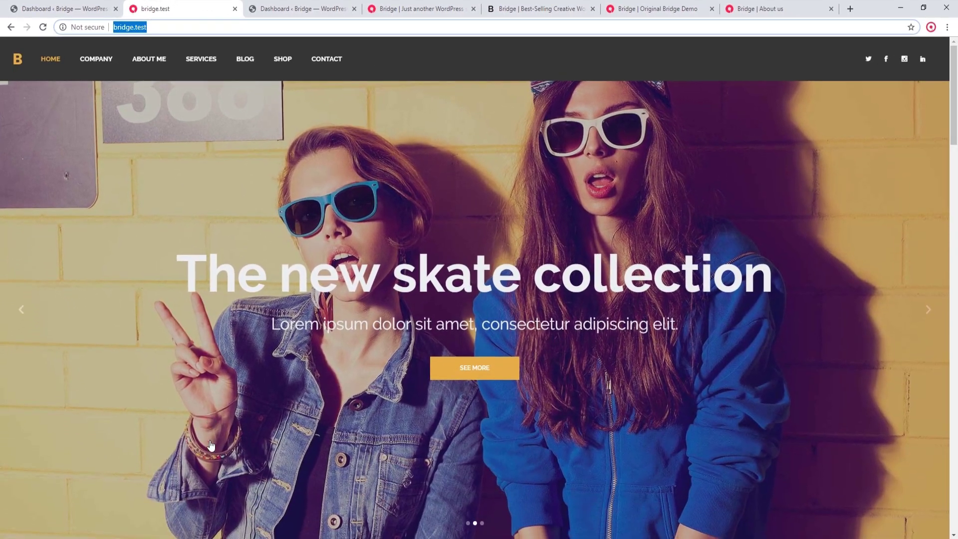
pyautogui.hotkey('alt', 'Tab')
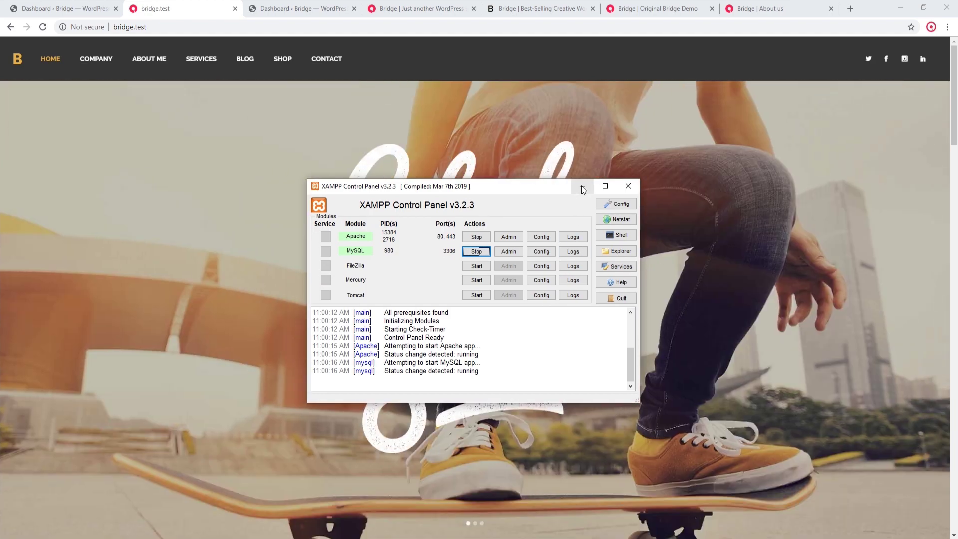
pyautogui.click(582, 187)
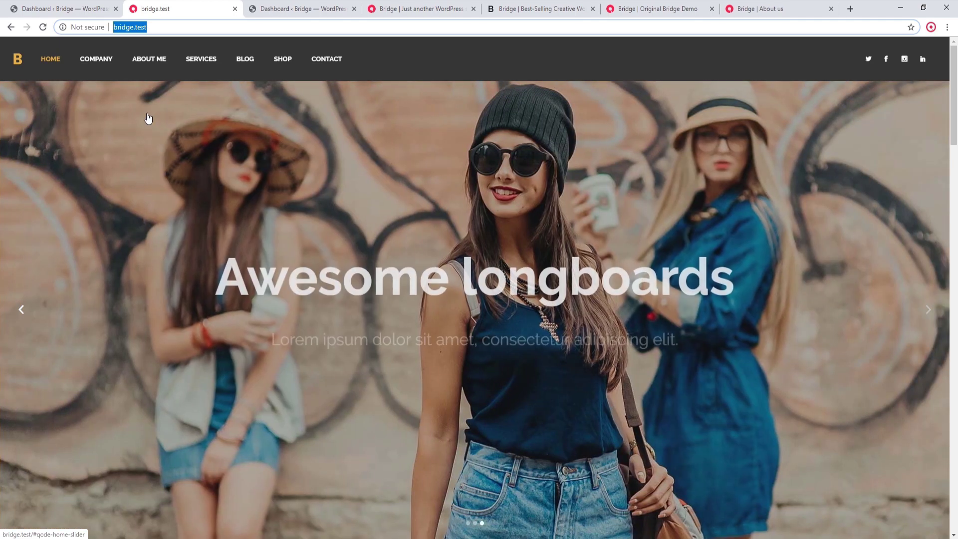
# Open the Company page on bridge.test and review its content down to the footer.
pyautogui.click(99, 61)
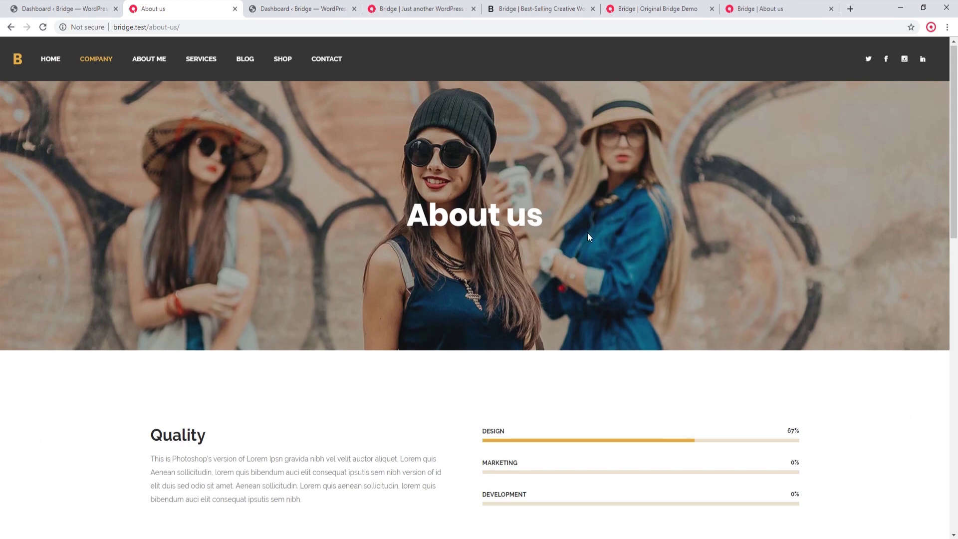
pyautogui.scroll(-10, 587, 233)
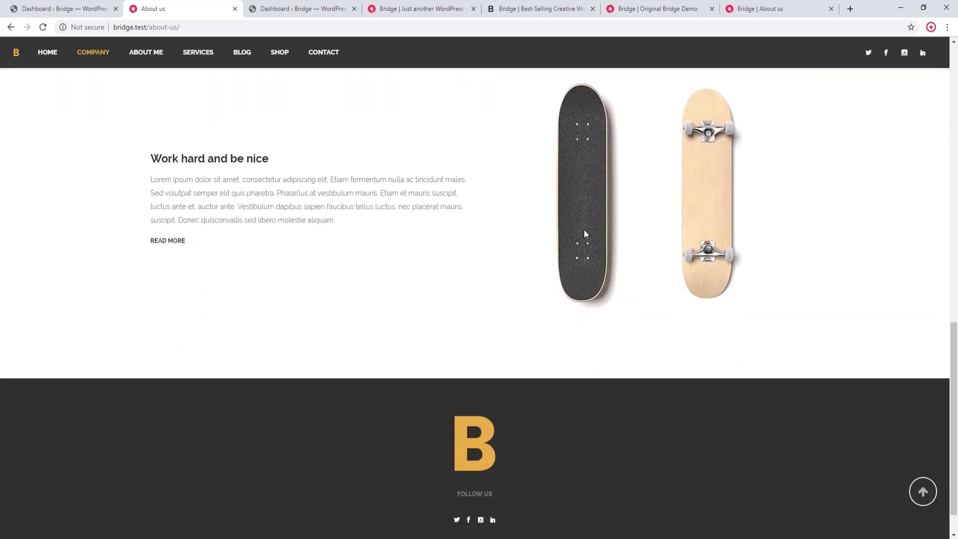
pyautogui.scroll(10, 584, 229)
pyautogui.scroll(1, 579, 230)
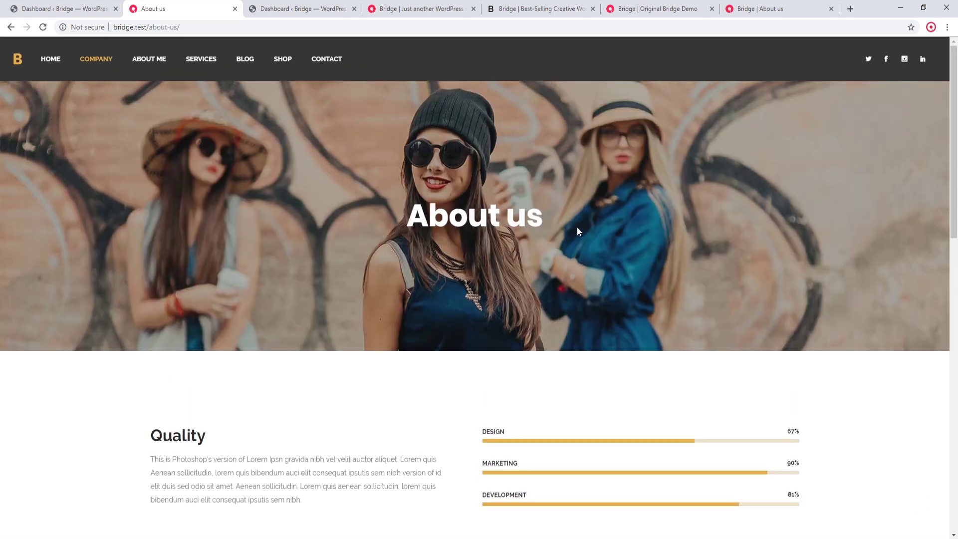
# Open the About us page for editing in the bridge.test WordPress admin.
pyautogui.click(75, 9)
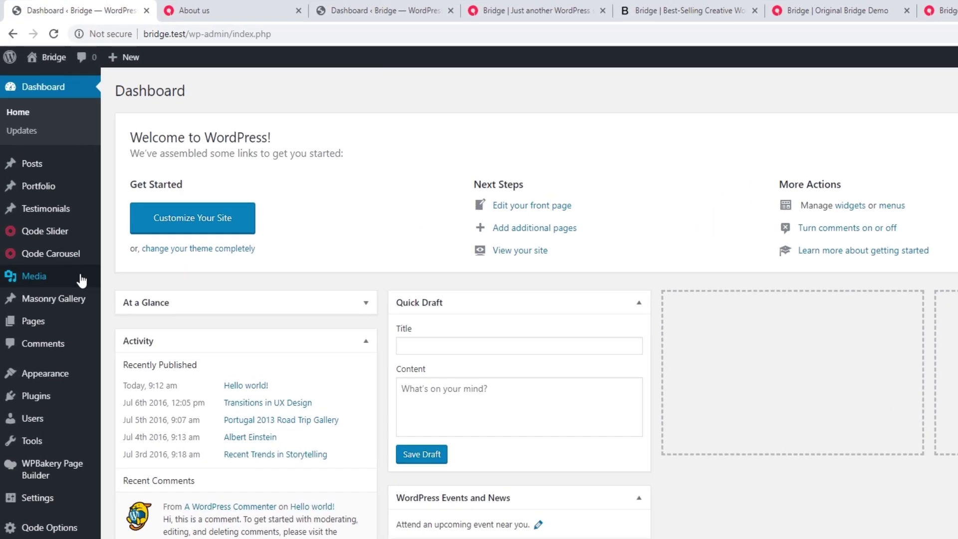
pyautogui.moveTo(31, 256)
pyautogui.click(39, 355)
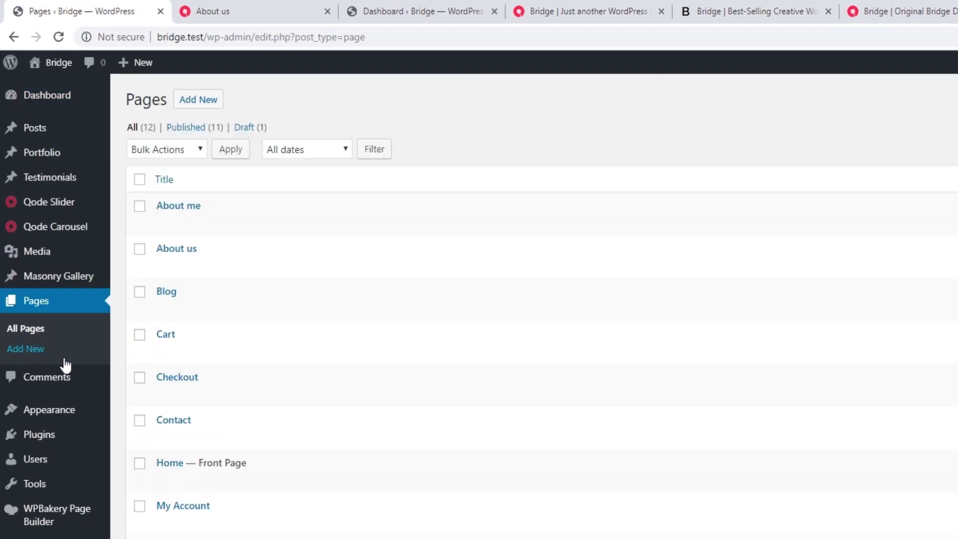
pyautogui.click(174, 248)
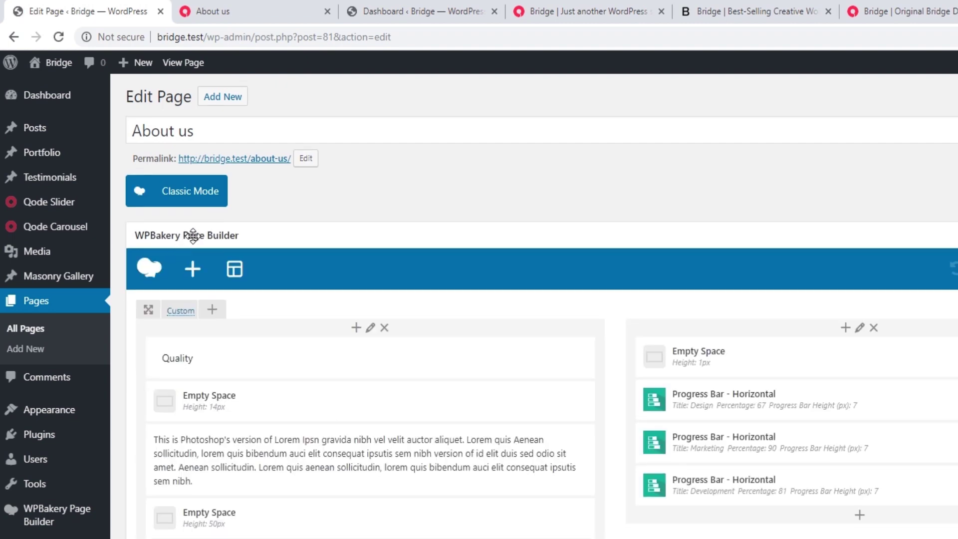
# Switch the About us page editor to Classic Mode and copy its entire shortcode content.
pyautogui.click(200, 197)
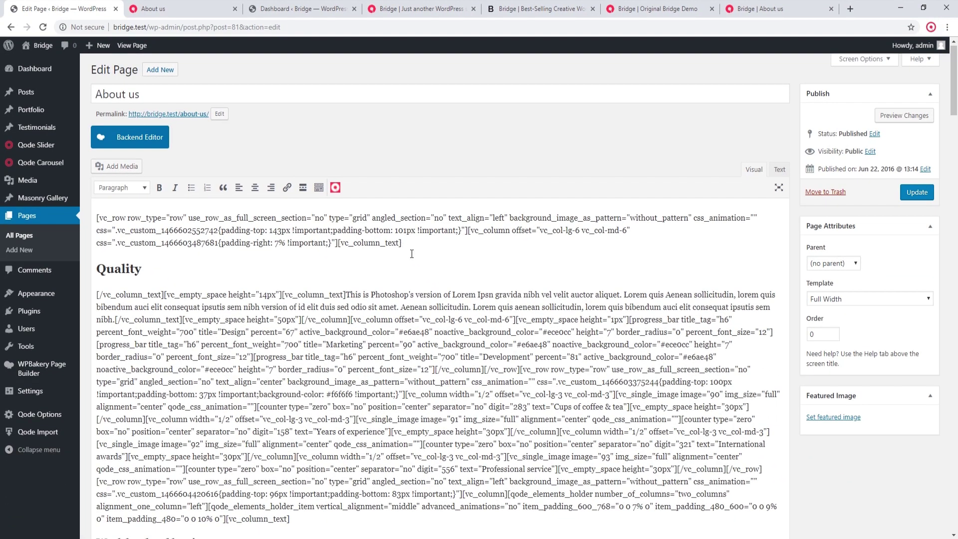
pyautogui.click(407, 245)
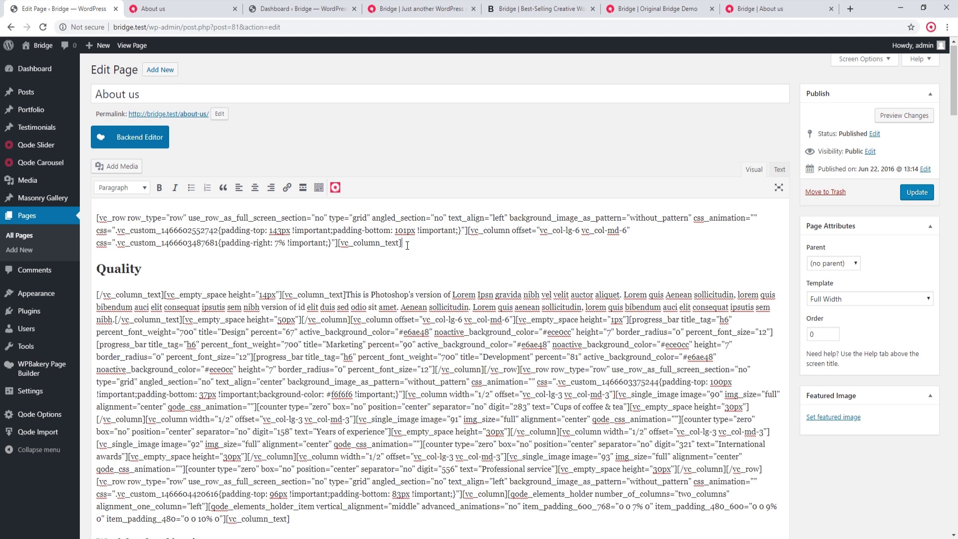
pyautogui.hotkey('ctrl', 'a')
pyautogui.hotkey('ctrl', 'c')
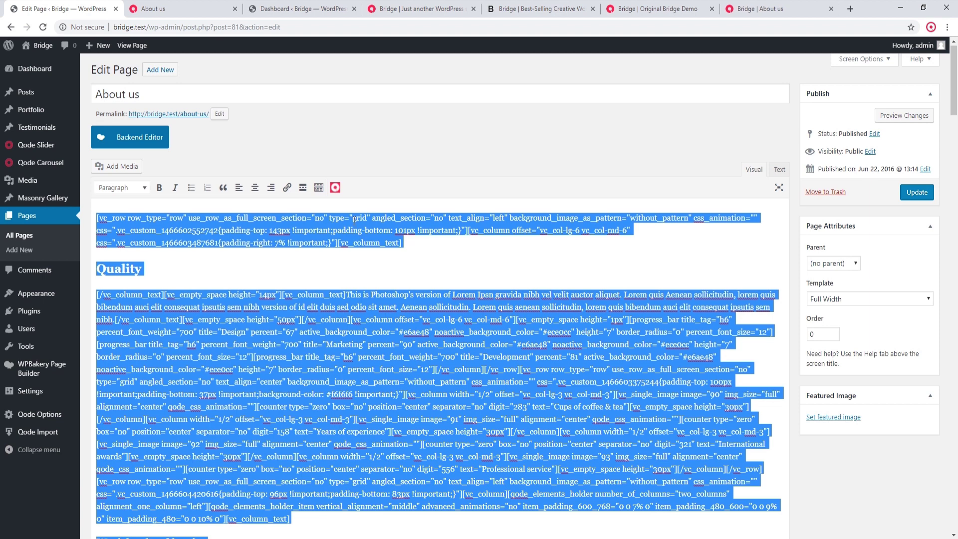
# Add a new page titled "About Us" in the WordPress admin of bridgetutorial.qodeinteractive.com.
pyautogui.click(399, 10)
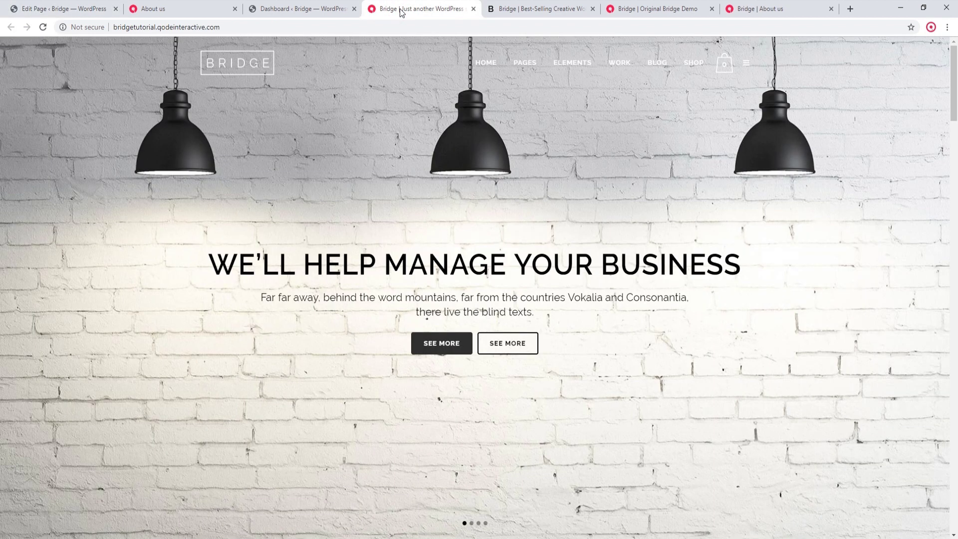
pyautogui.click(299, 9)
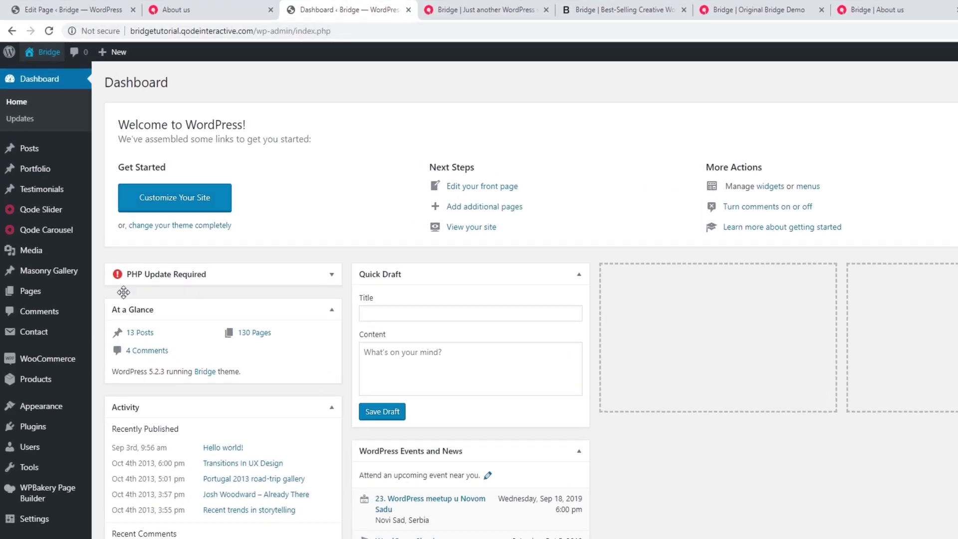
pyautogui.click(32, 290)
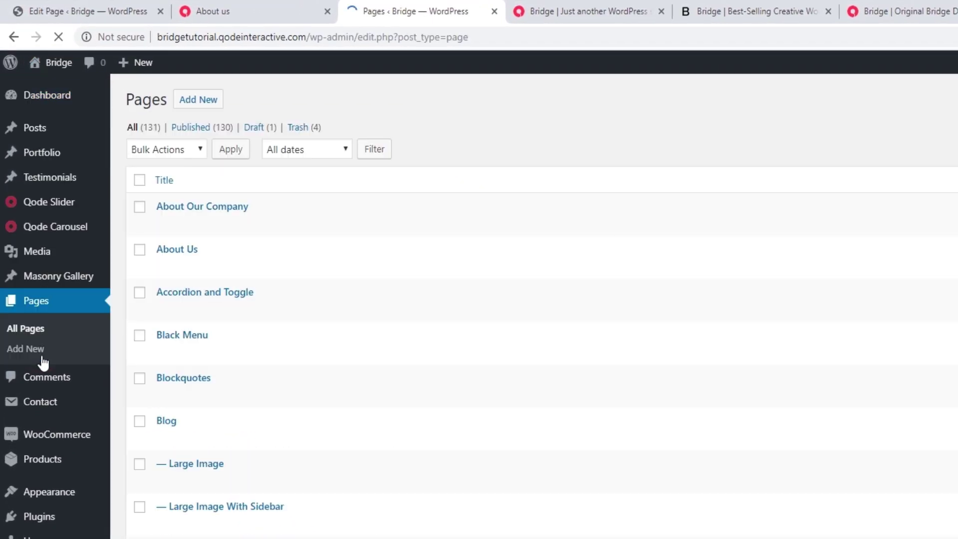
pyautogui.click(198, 101)
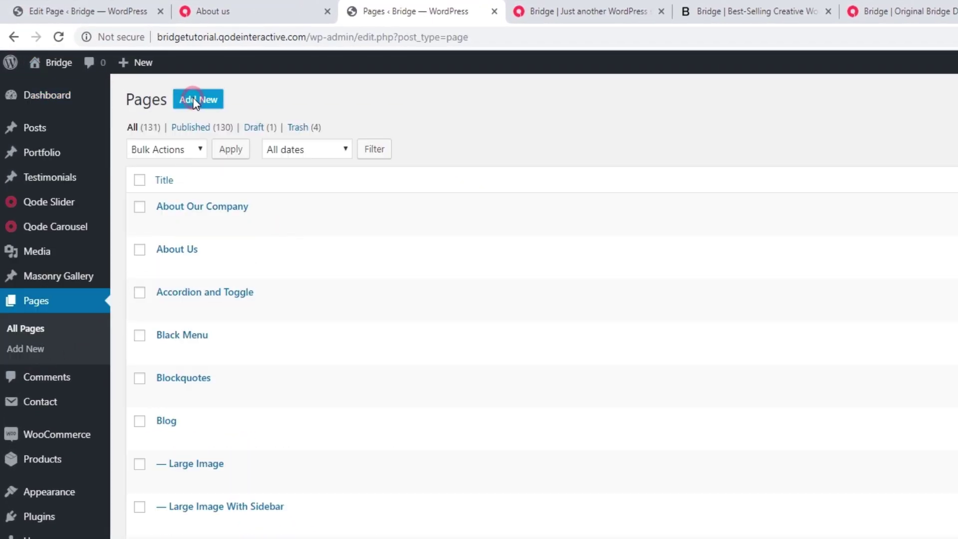
pyautogui.write('A')
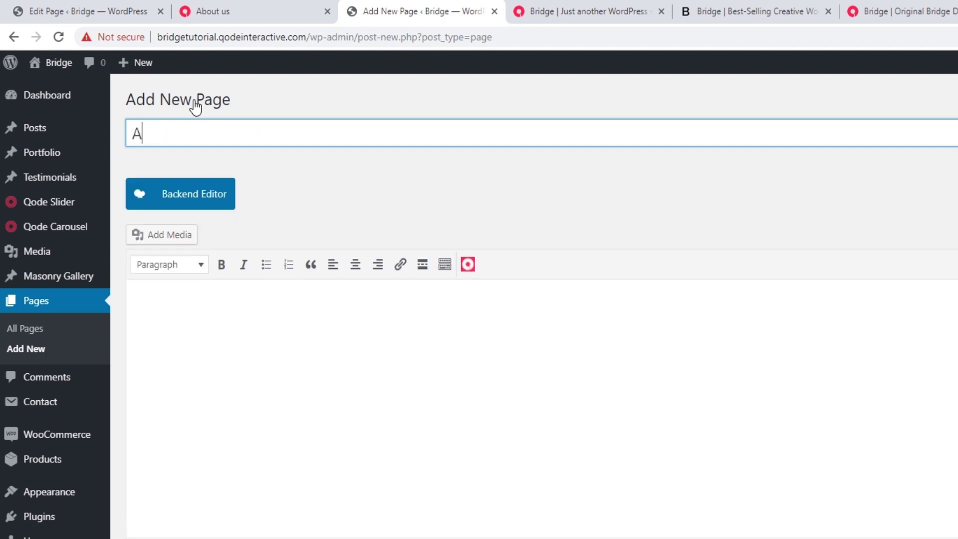
pyautogui.write('bout Us')
# Paste the copied shortcode content into the new About Us page's editor in Classic Mode.
pyautogui.click(196, 205)
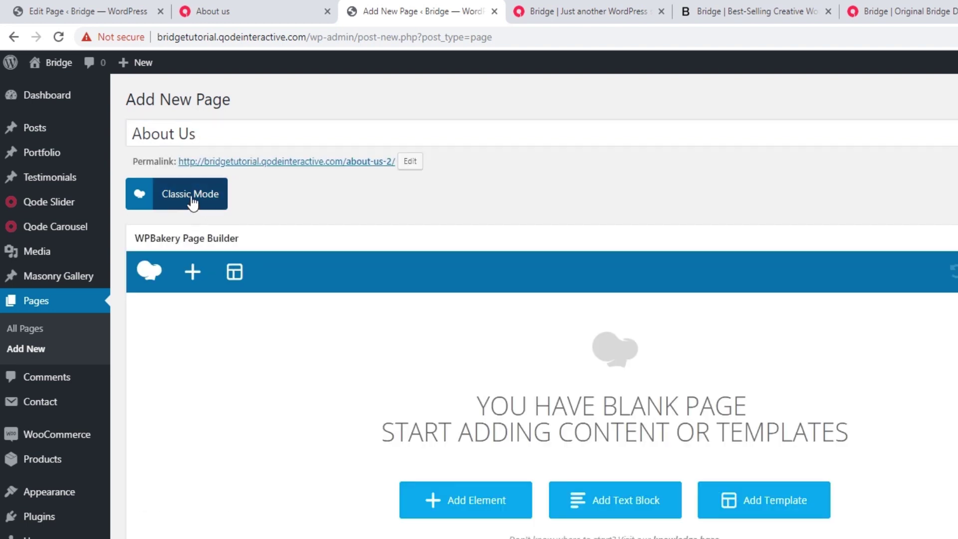
pyautogui.click(192, 199)
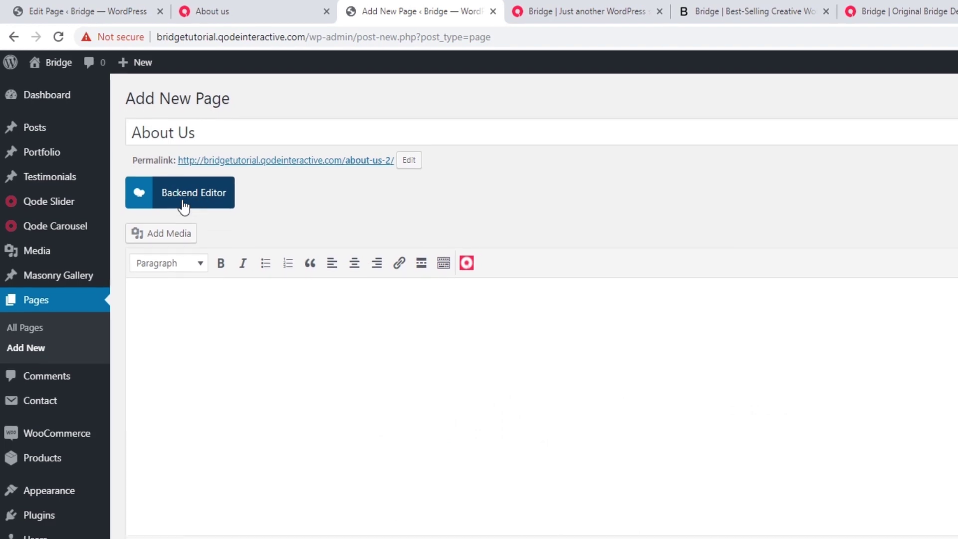
pyautogui.click(454, 355)
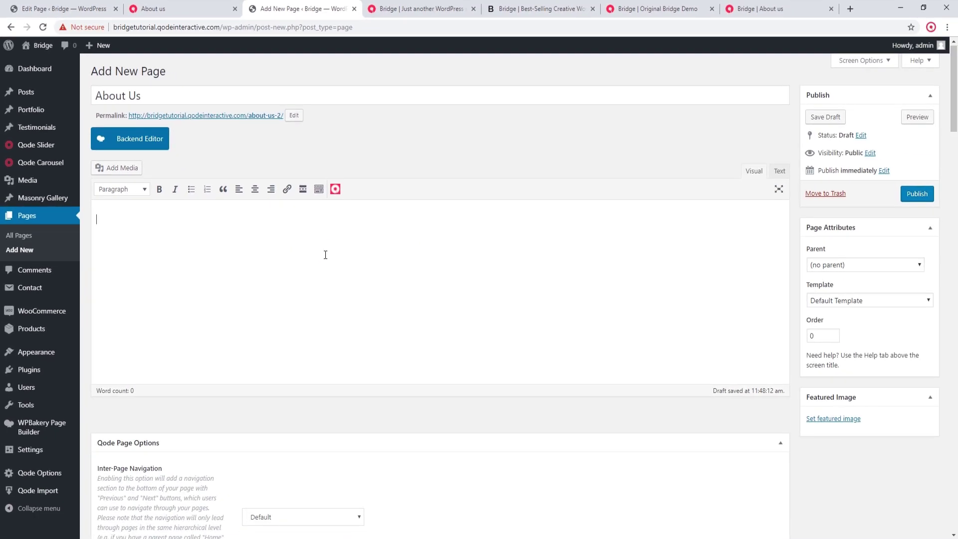
pyautogui.hotkey('ctrl', 'v')
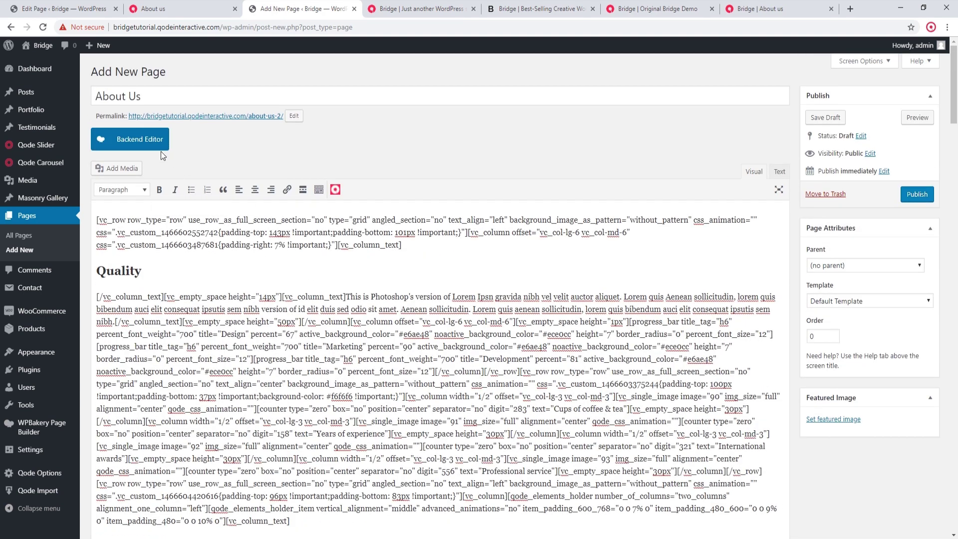
# Load the pasted shortcodes in the Backend Editor, check the page elements and publish the page.
pyautogui.click(149, 144)
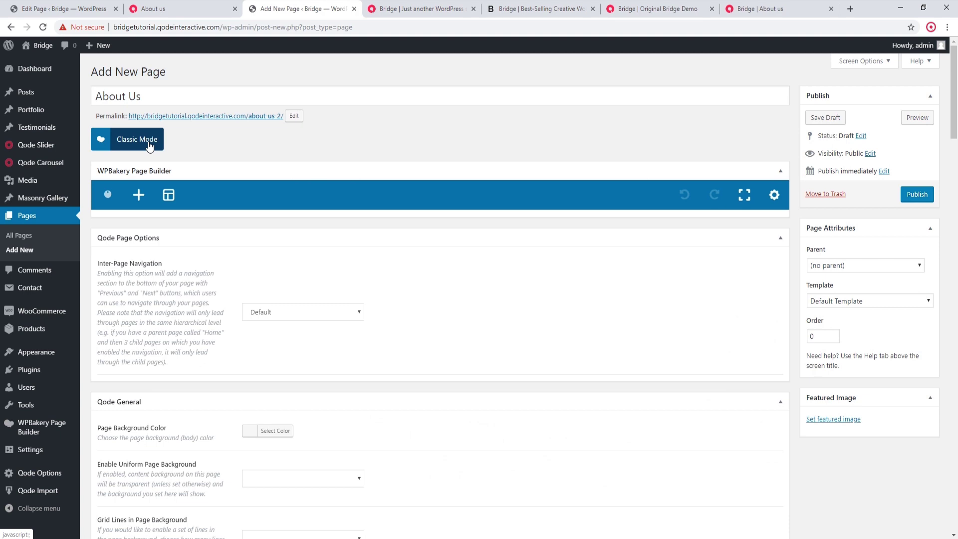
pyautogui.scroll(-10, 461, 295)
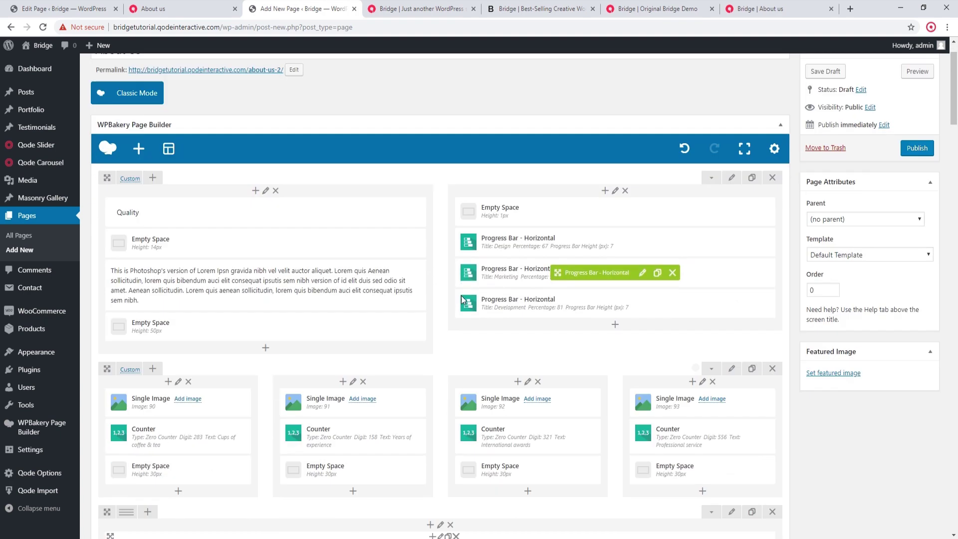
pyautogui.scroll(10, 461, 295)
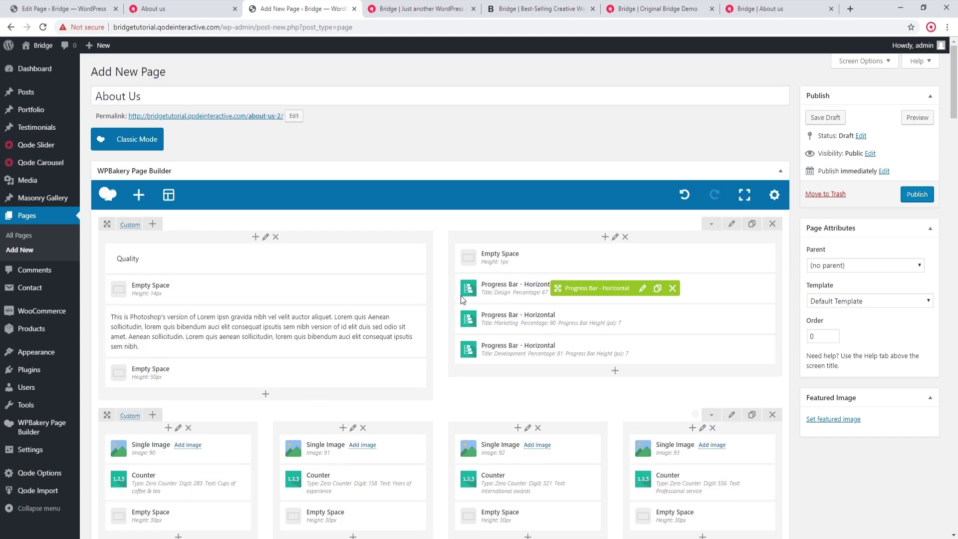
pyautogui.click(917, 194)
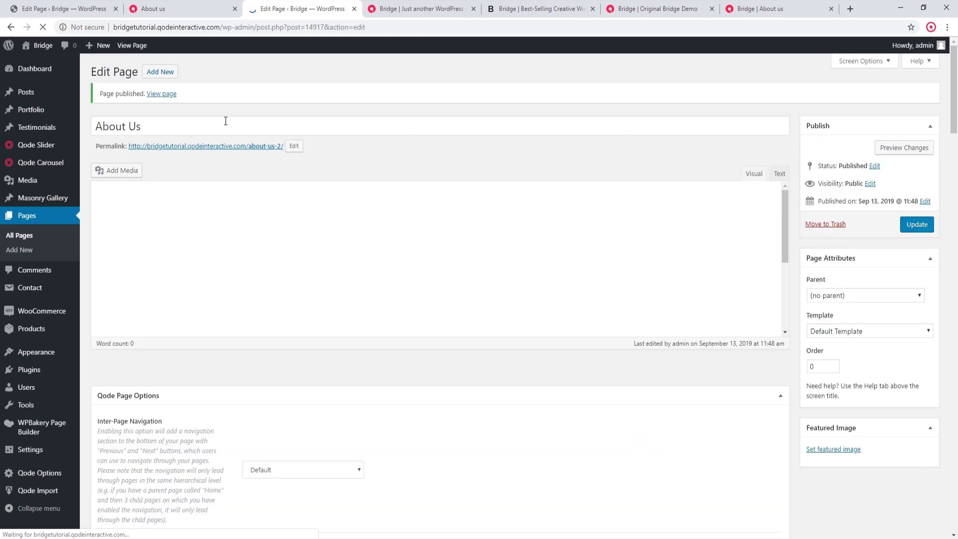
# Open the published About Us page in a new browser tab and review its content.
pyautogui.middleClick(212, 146)
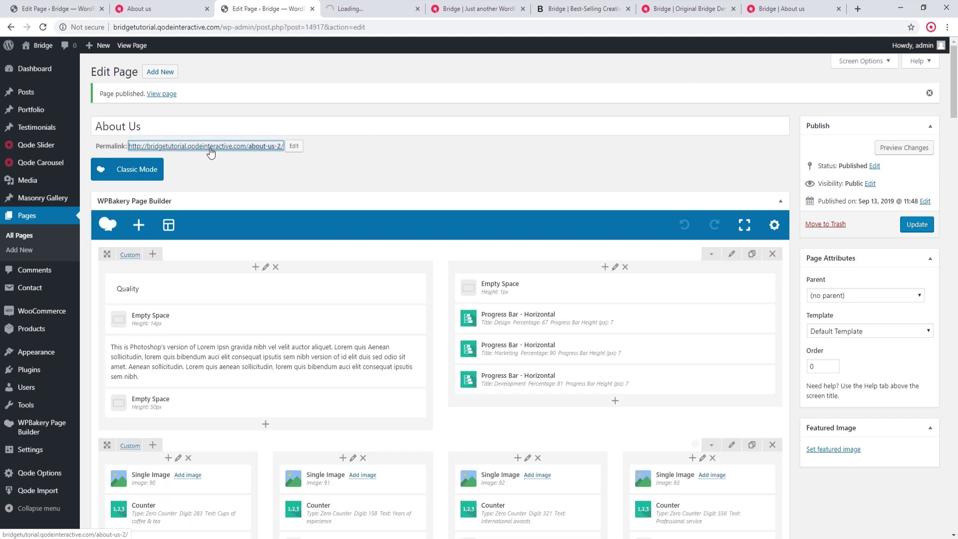
pyautogui.click(397, 7)
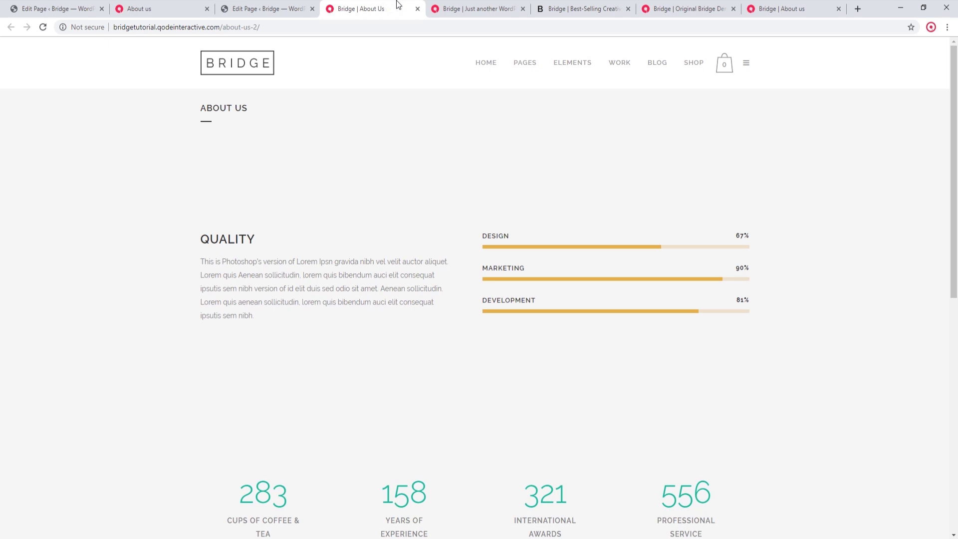
pyautogui.scroll(-8, 444, 140)
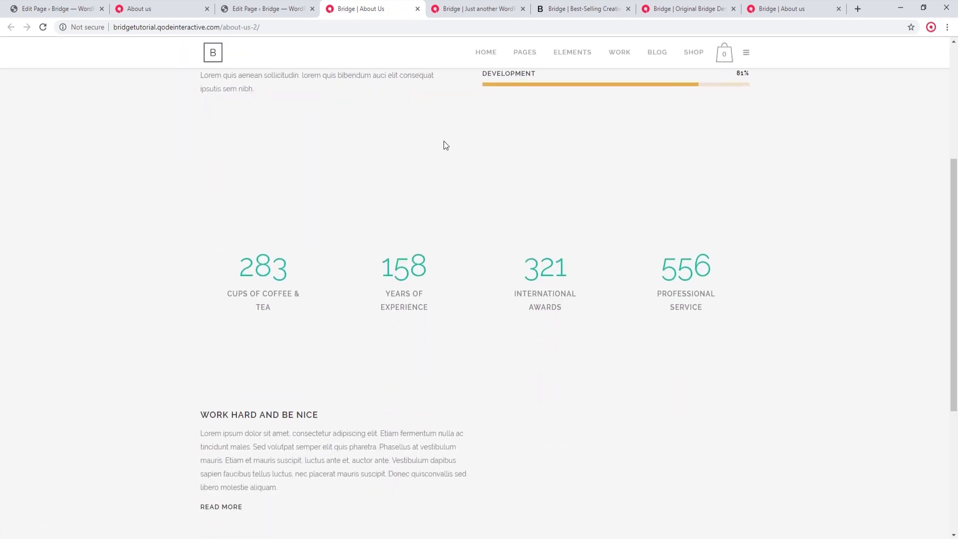
pyautogui.scroll(-2, 444, 141)
pyautogui.scroll(8, 444, 142)
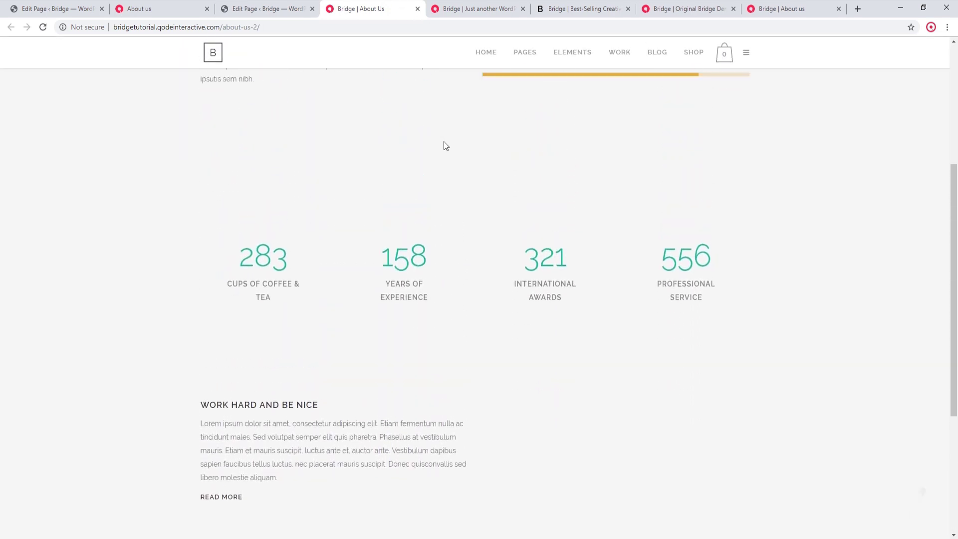
# Place the bridge54 demo's About us tab beside the new page and compare both pages' sections, images and title areas.
pyautogui.moveTo(793, 6); pyautogui.dragTo(436, 5)
pyautogui.scroll(-7, 481, 151)
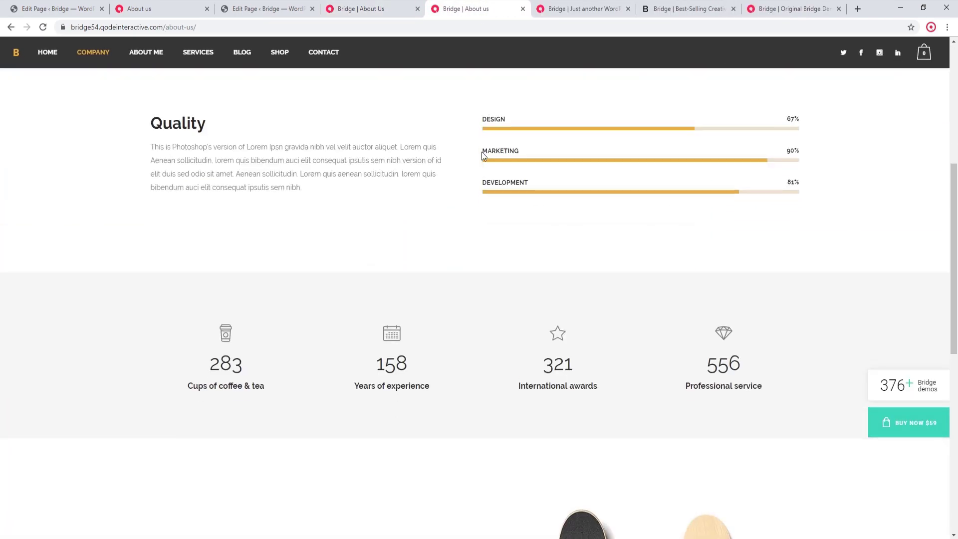
pyautogui.click(368, 5)
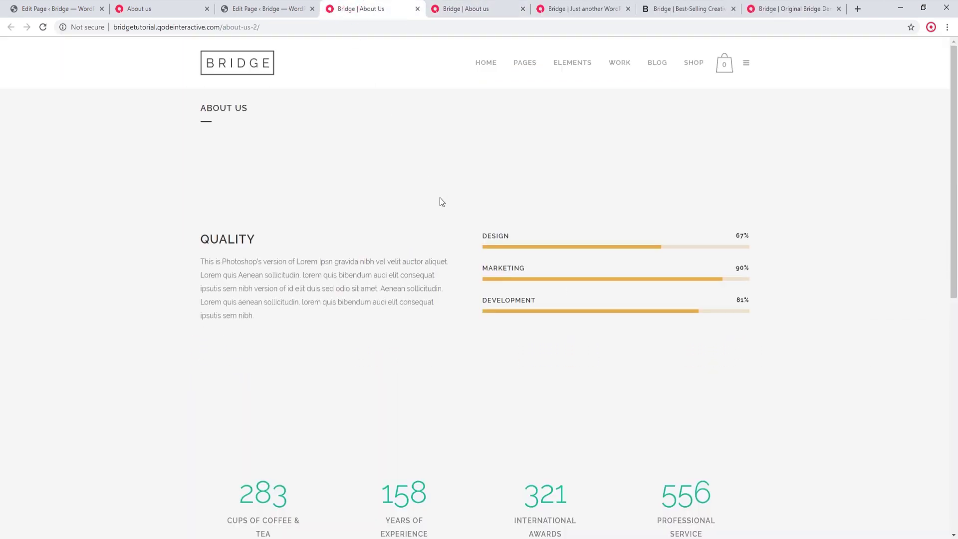
pyautogui.scroll(-6, 441, 201)
pyautogui.scroll(-2, 442, 201)
pyautogui.scroll(8, 441, 201)
pyautogui.scroll(-3, 429, 120)
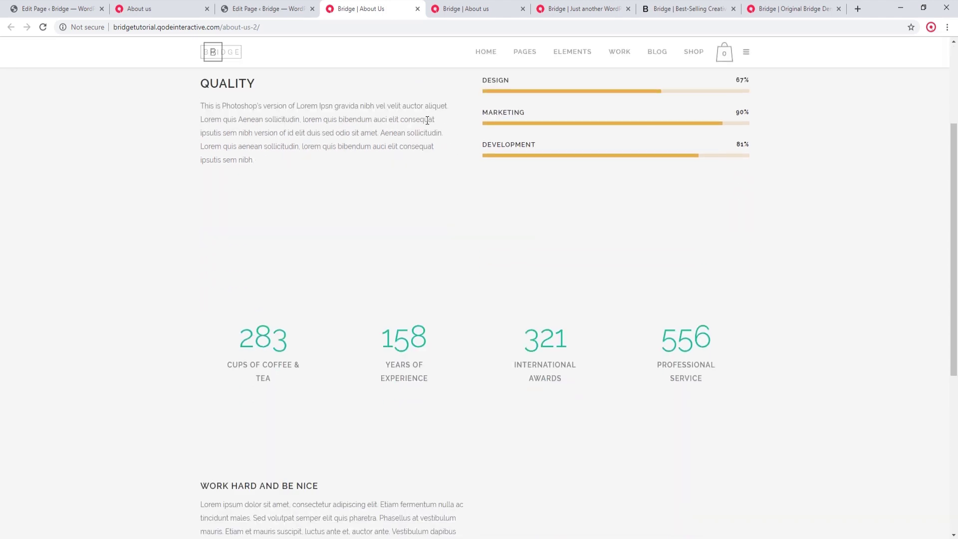
pyautogui.scroll(-6, 427, 120)
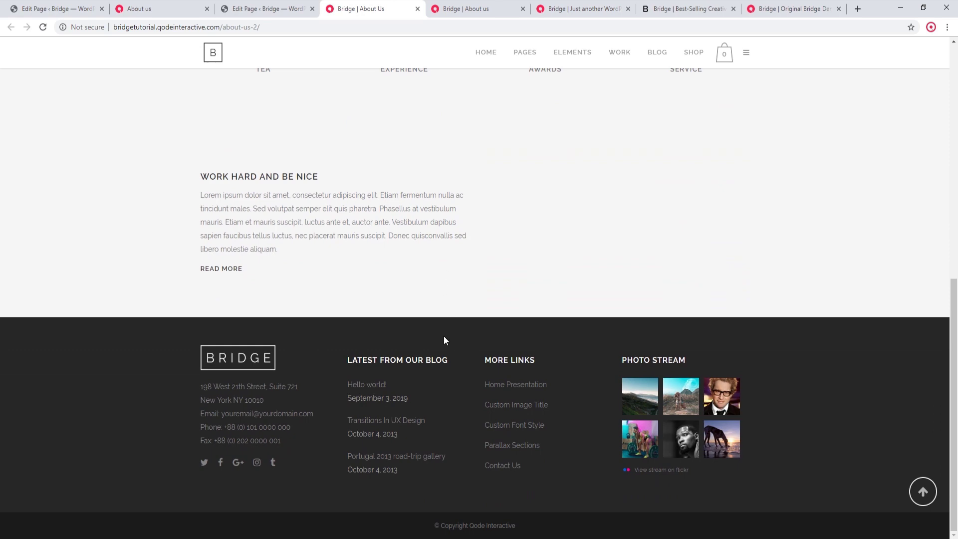
pyautogui.scroll(10, 444, 340)
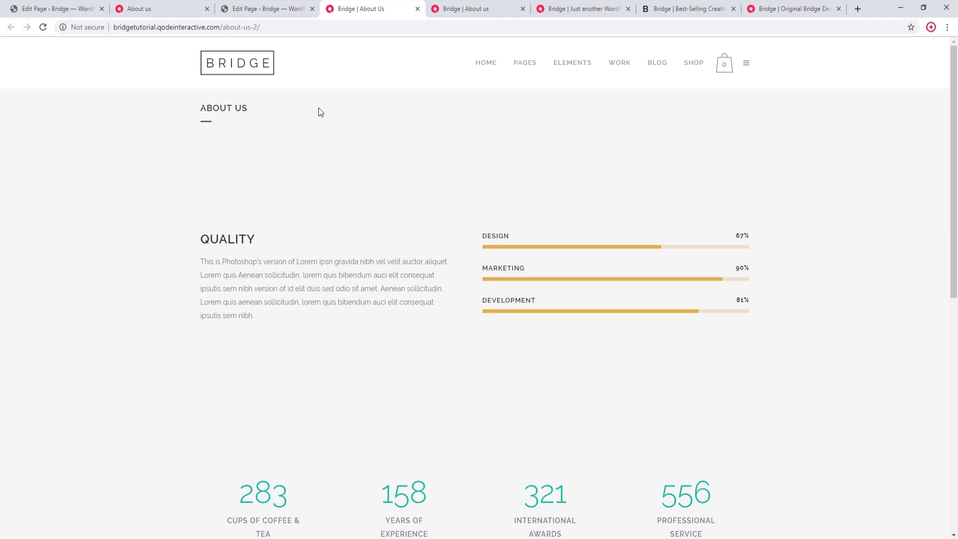
pyautogui.click(448, 5)
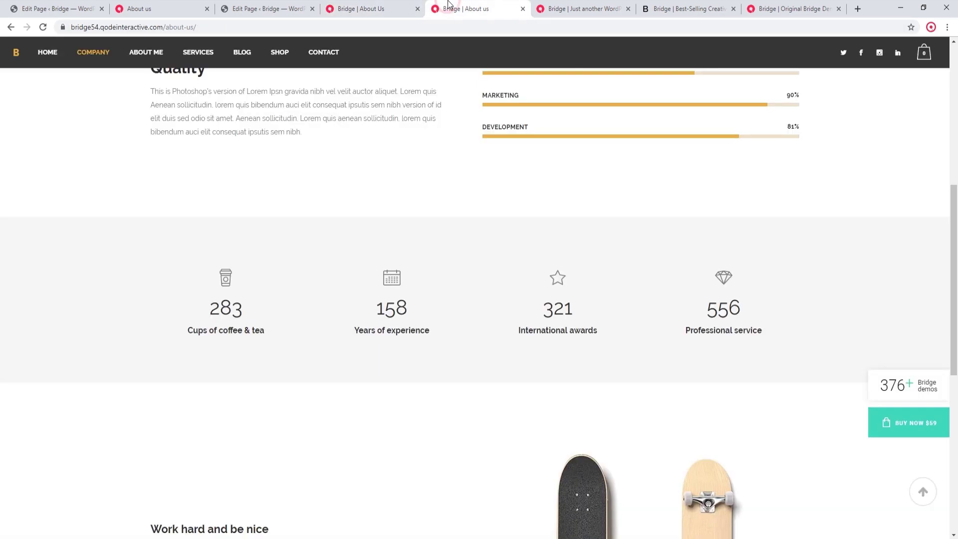
pyautogui.scroll(7, 432, 195)
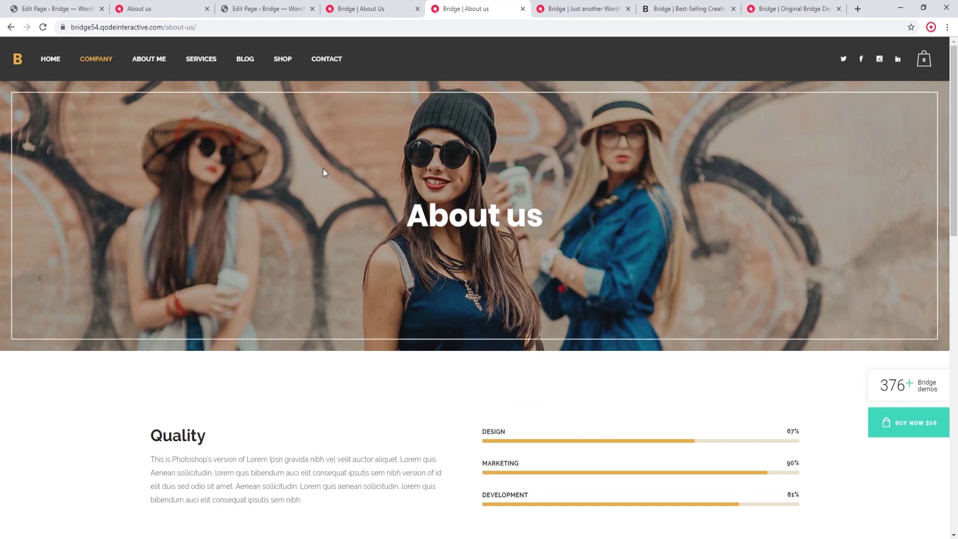
# Return to editing the new About Us page and collapse the Qode option sections above the Qode Title settings.
pyautogui.click(278, 8)
pyautogui.scroll(-1, 259, 306)
pyautogui.scroll(-15, 260, 306)
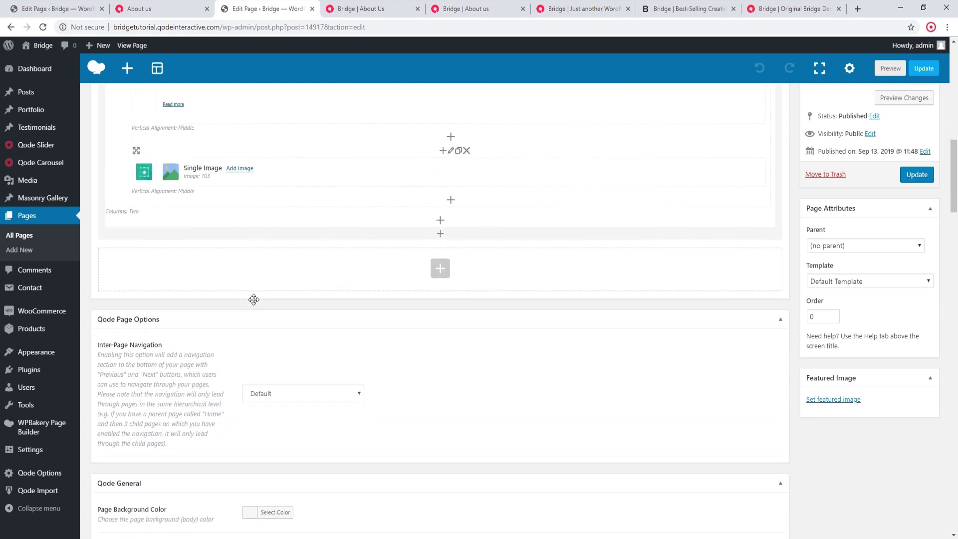
pyautogui.scroll(-1, 226, 297)
pyautogui.click(207, 271)
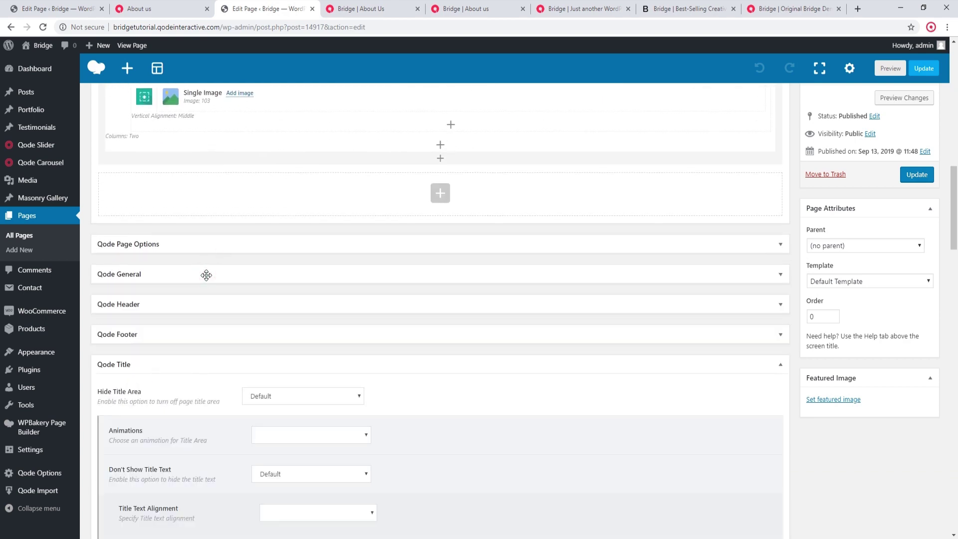
pyautogui.scroll(-2, 208, 272)
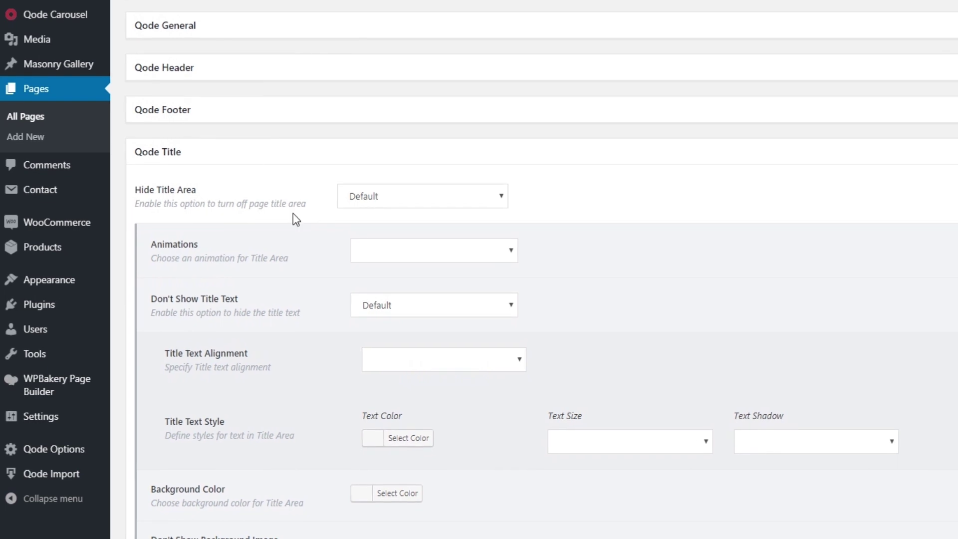
# Set the title area's background image to parallaxbulb-3.jpg from the media library and its title height to 600 px.
pyautogui.scroll(-7, 289, 148)
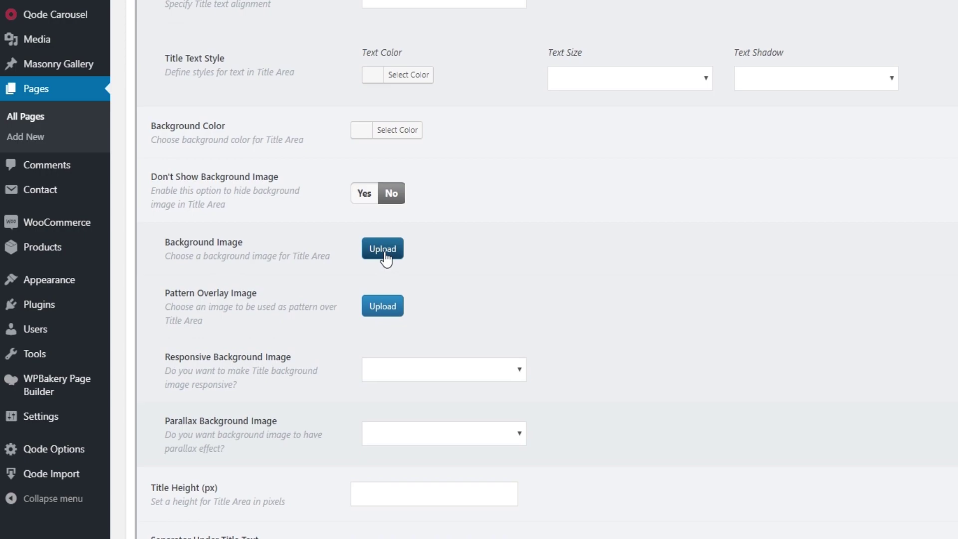
pyautogui.click(383, 249)
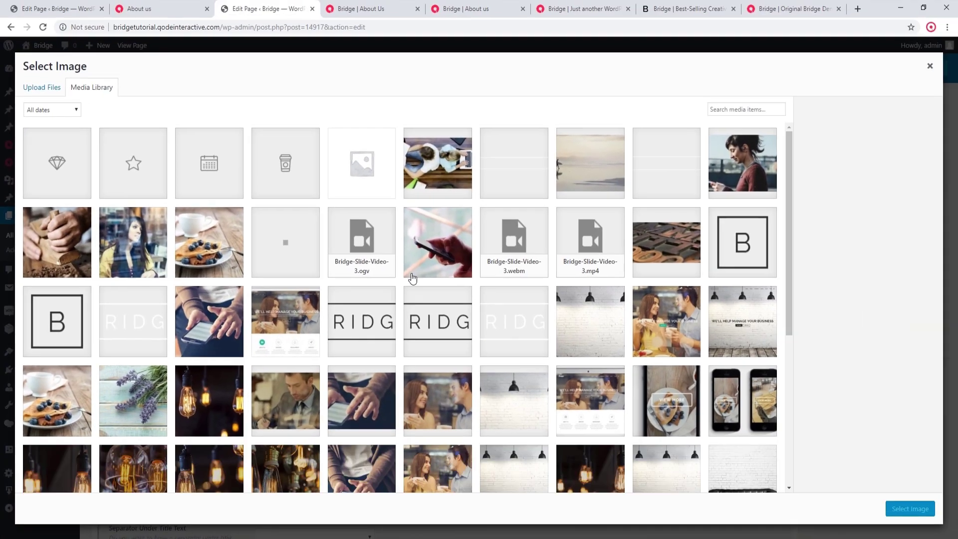
pyautogui.scroll(-2, 397, 286)
pyautogui.click(212, 299)
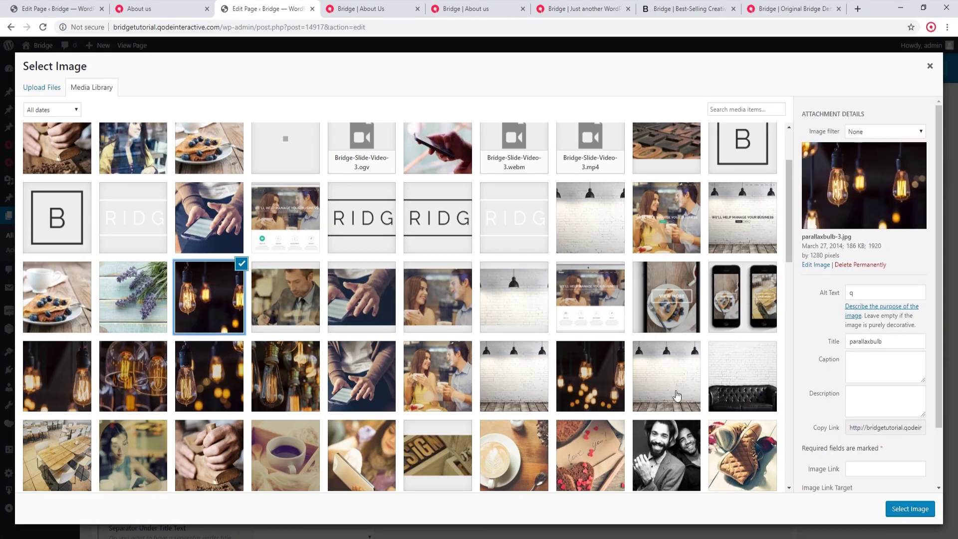
pyautogui.click(919, 509)
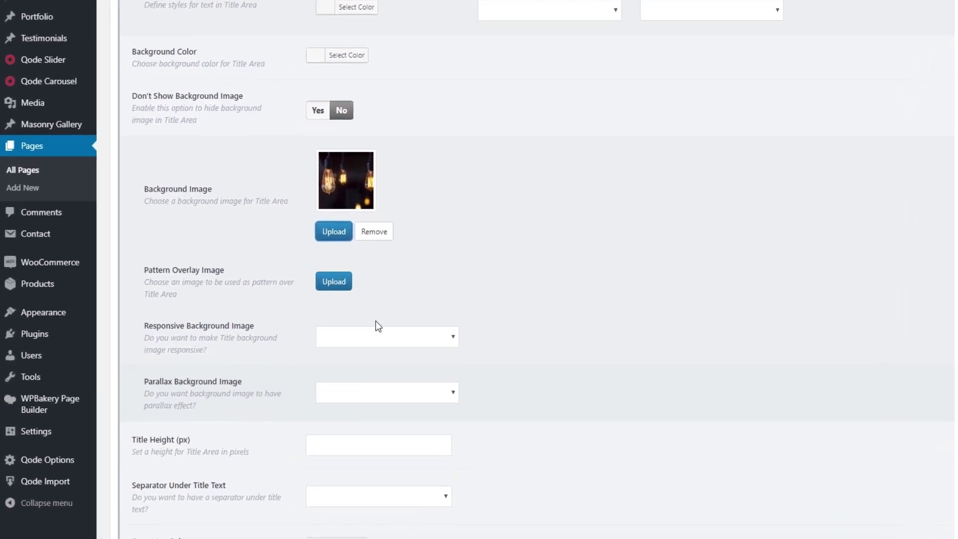
pyautogui.click(392, 359)
pyautogui.write('600')
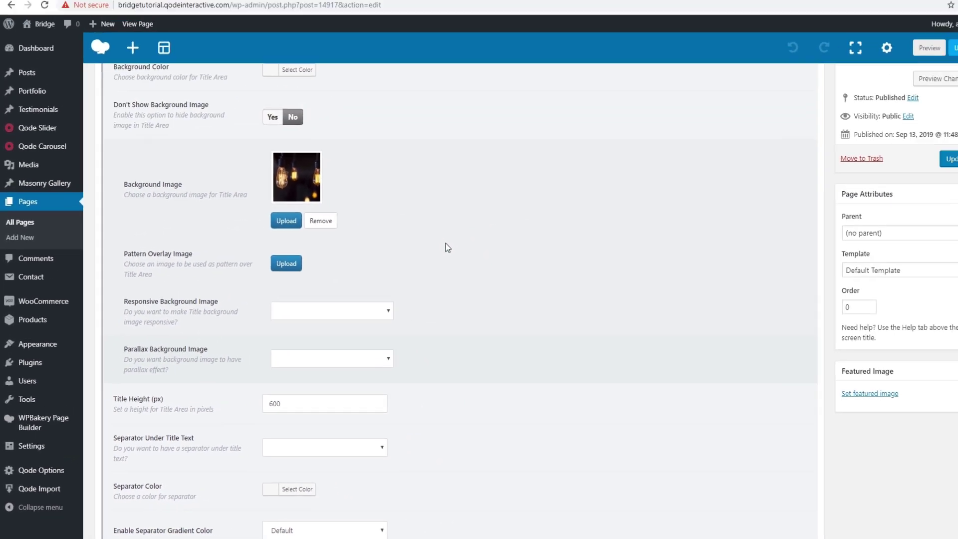
# Examine the title text on the bridge54 demo's About us page as a reference for the title settings.
pyautogui.click(460, 4)
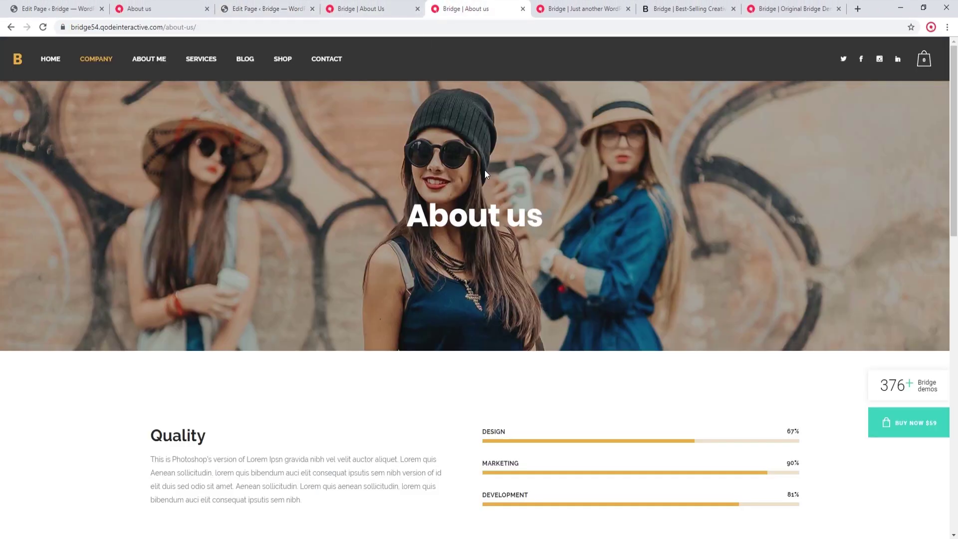
pyautogui.moveTo(552, 221); pyautogui.dragTo(393, 216)
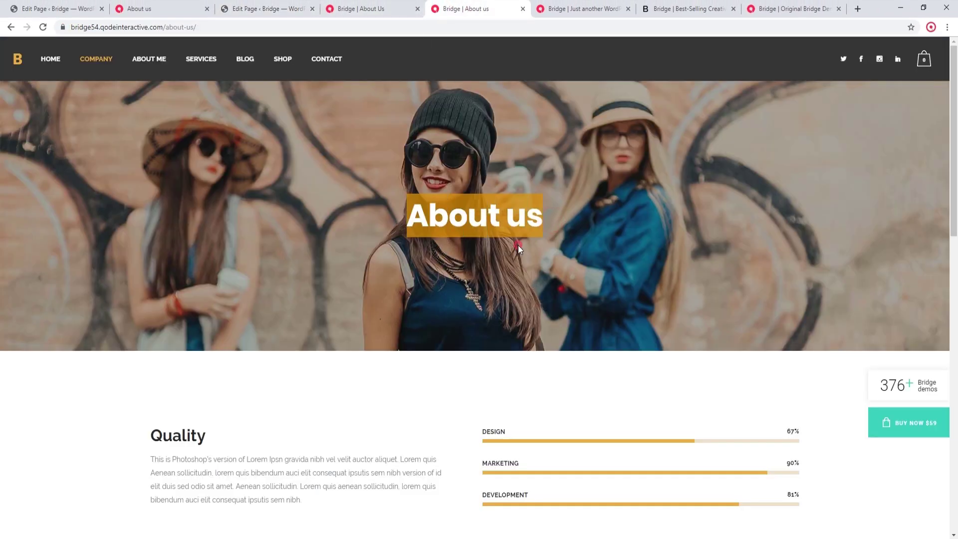
pyautogui.click(483, 228)
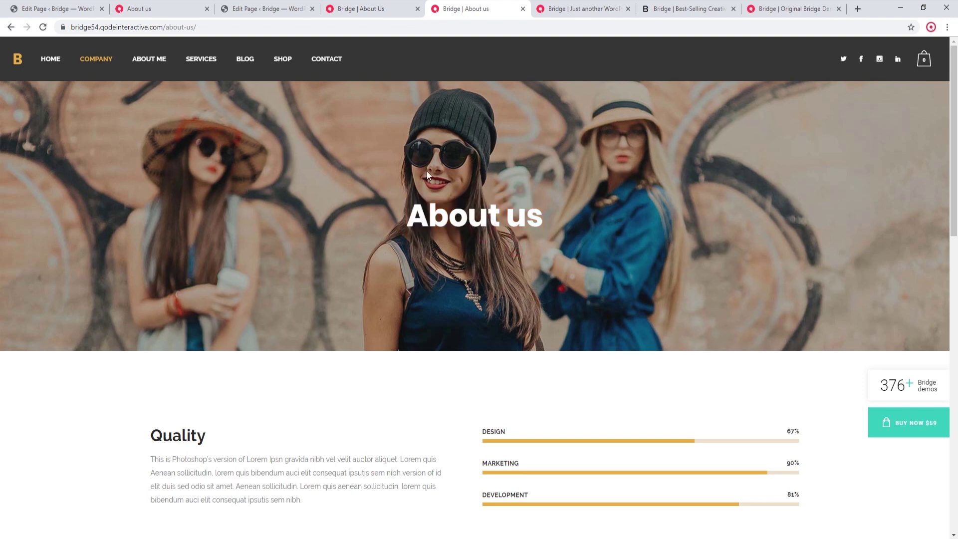
# Check the title text on the new About Us page, and set its title text color to white in the page's title settings.
pyautogui.click(375, 7)
pyautogui.moveTo(253, 107); pyautogui.dragTo(202, 107)
pyautogui.click(265, 112)
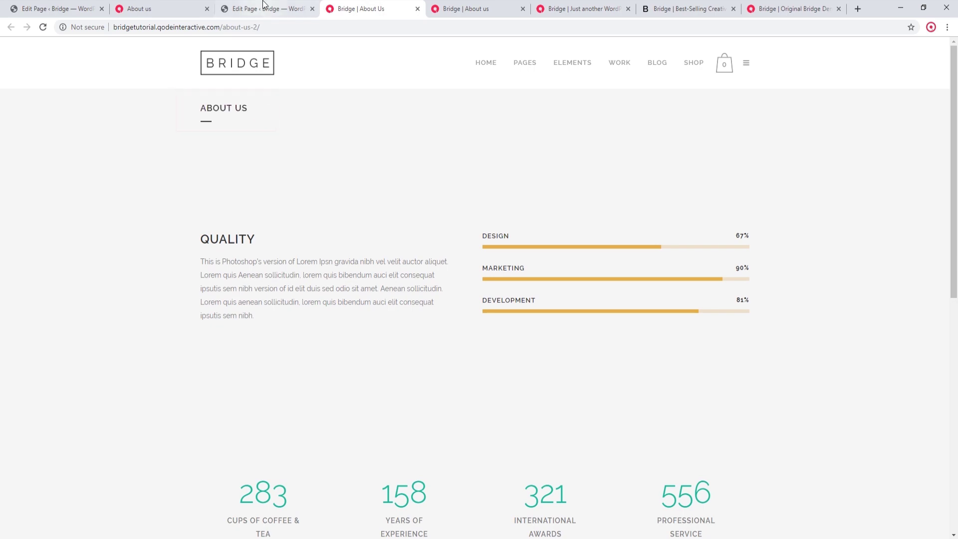
pyautogui.click(260, 5)
pyautogui.scroll(3, 374, 270)
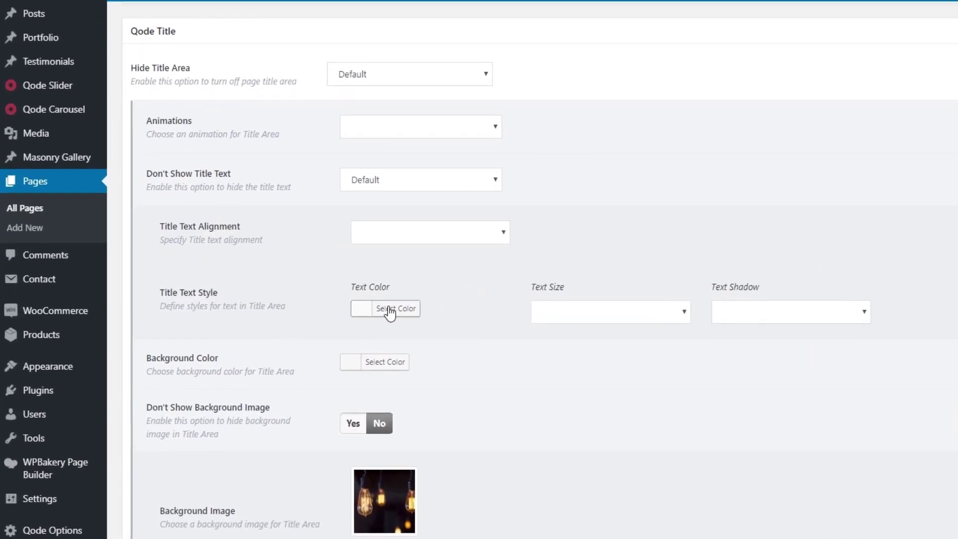
pyautogui.click(390, 312)
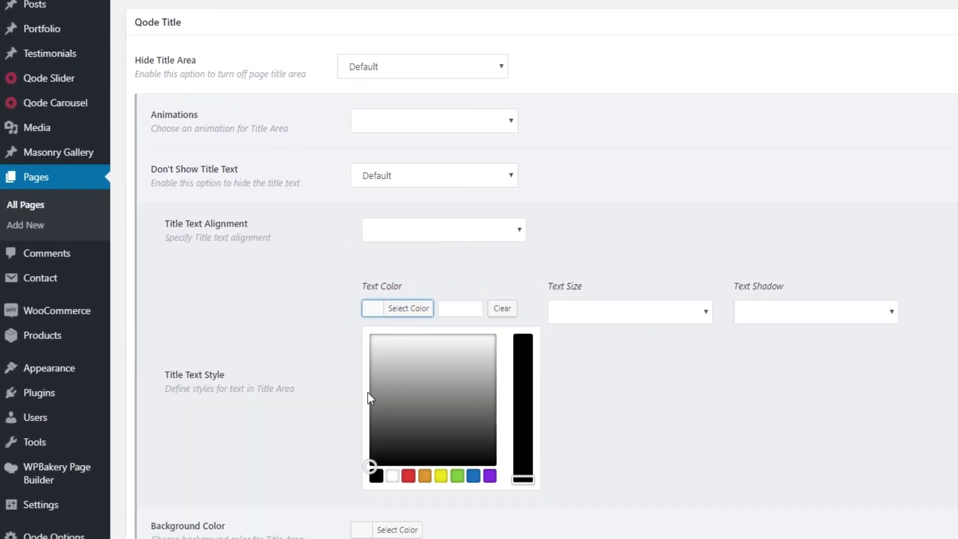
pyautogui.click(379, 472)
pyautogui.click(634, 434)
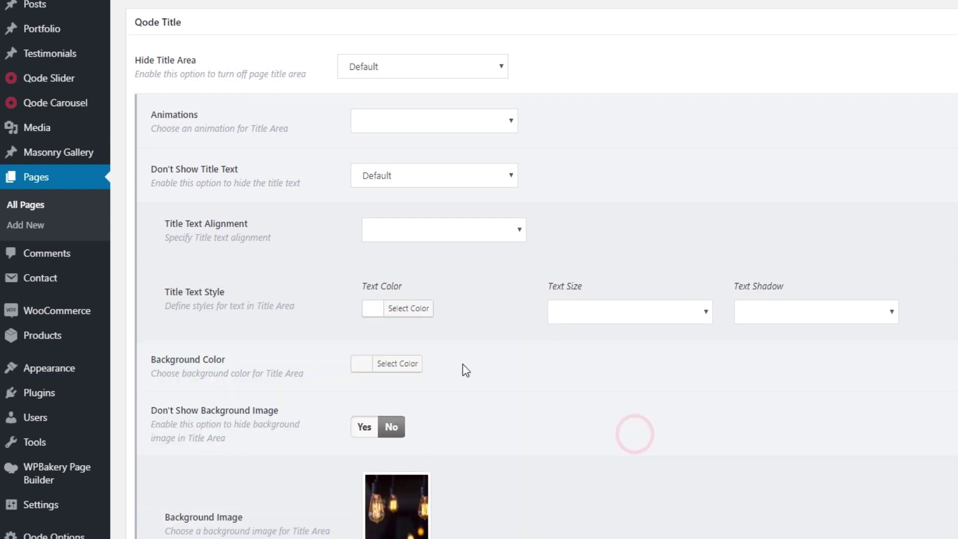
# Set the title text size to Large and the title text alignment to Center.
pyautogui.click(575, 315)
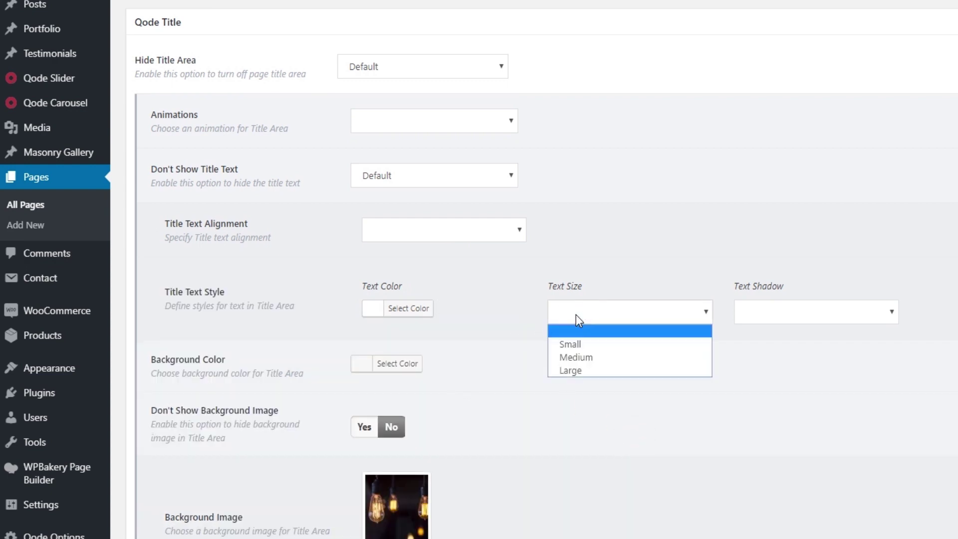
pyautogui.click(581, 370)
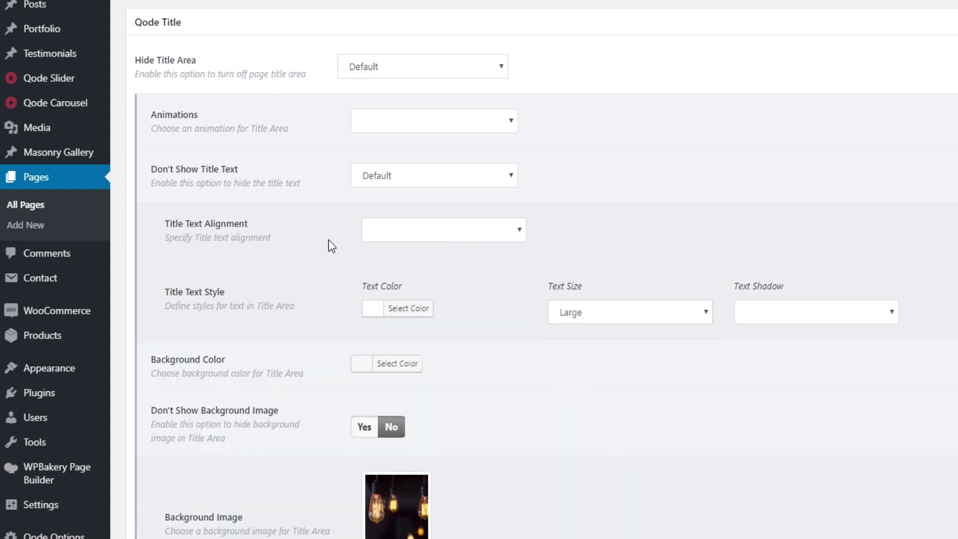
pyautogui.click(409, 232)
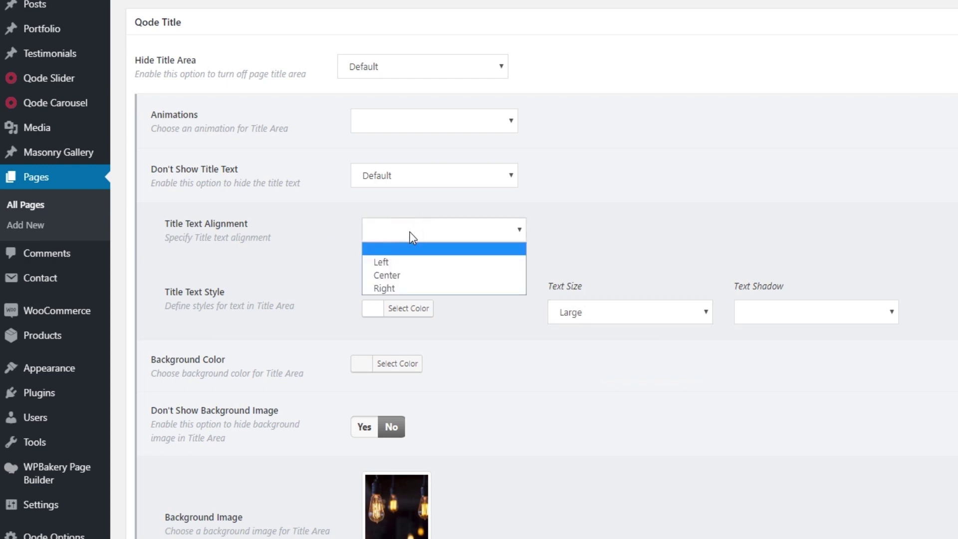
pyautogui.click(392, 275)
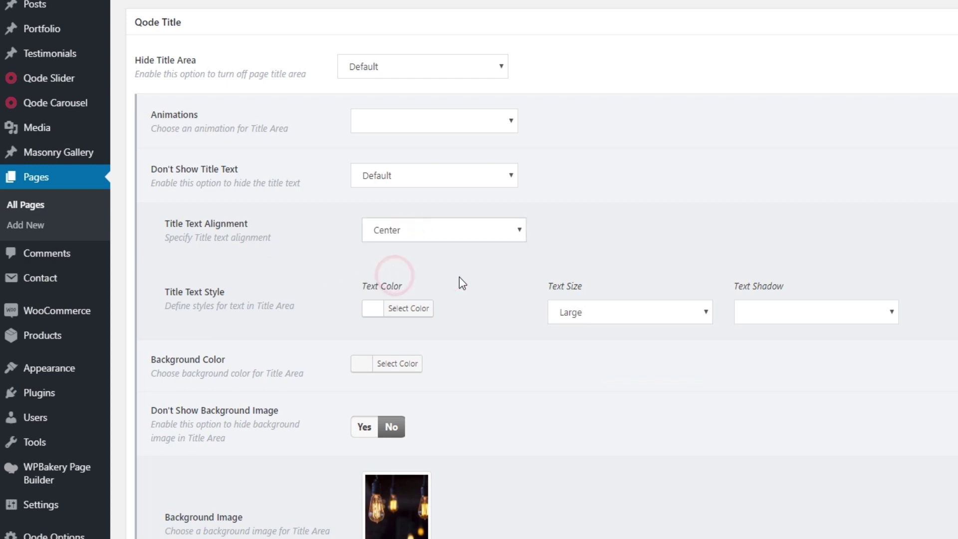
# Set the separator under the title text to No and update the About Us page.
pyautogui.scroll(-9, 588, 226)
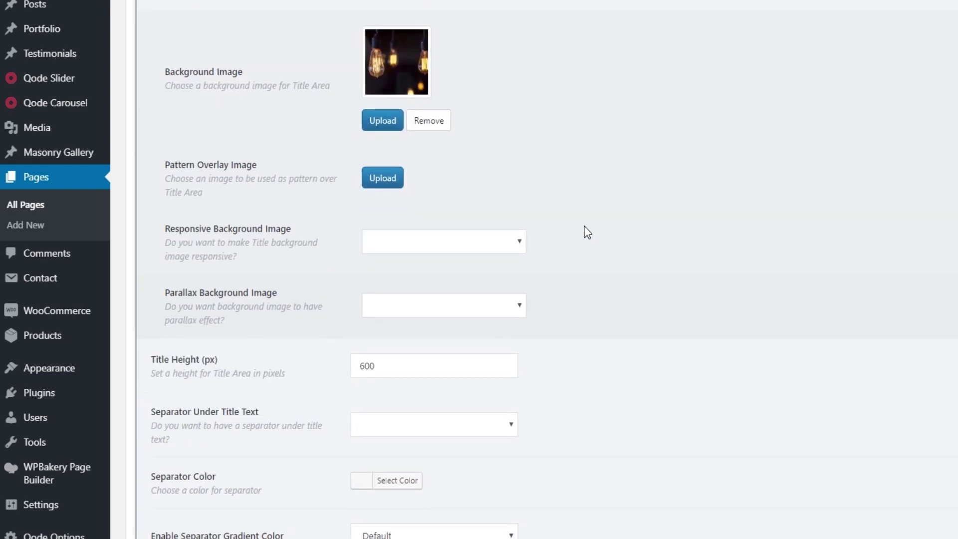
pyautogui.scroll(-6, 587, 233)
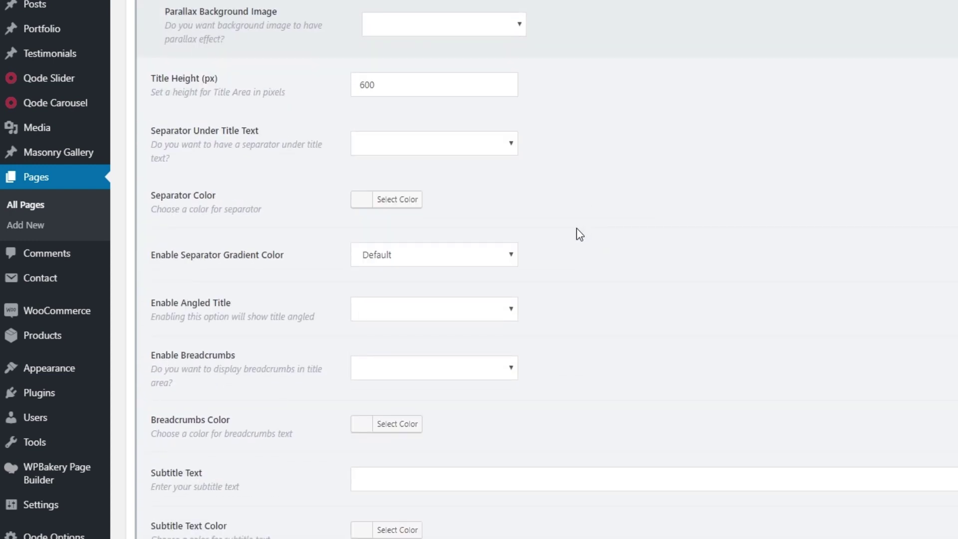
pyautogui.click(367, 144)
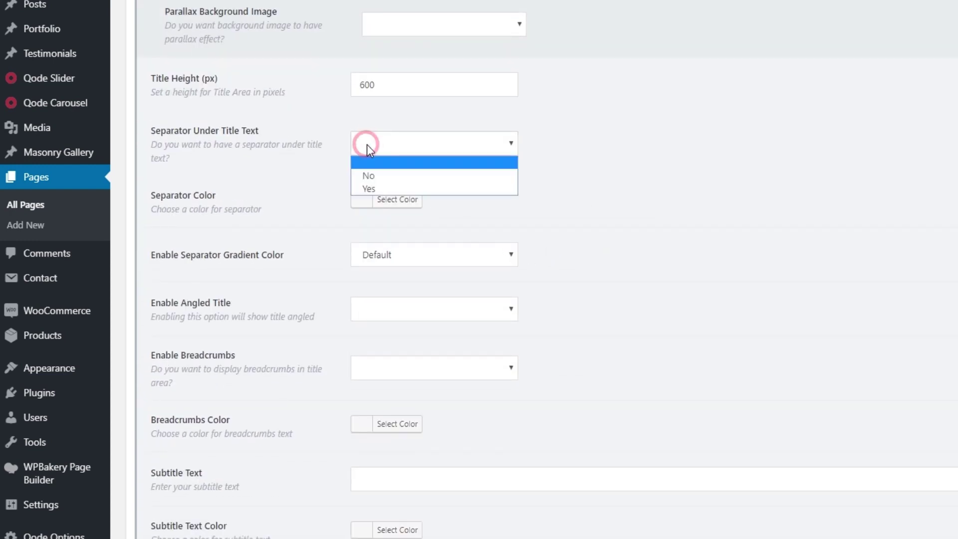
pyautogui.click(374, 172)
pyautogui.scroll(7, 546, 242)
pyautogui.scroll(10, 469, 257)
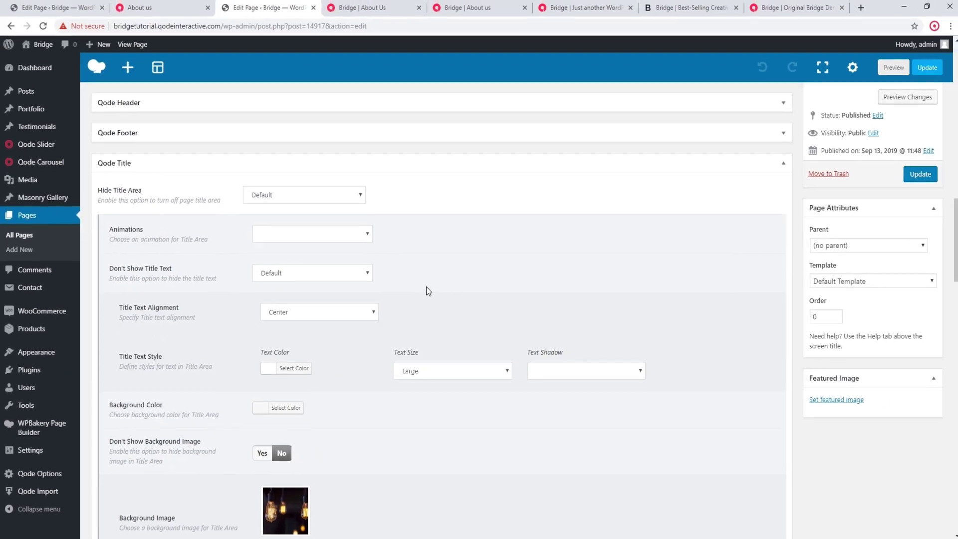
pyautogui.click(924, 176)
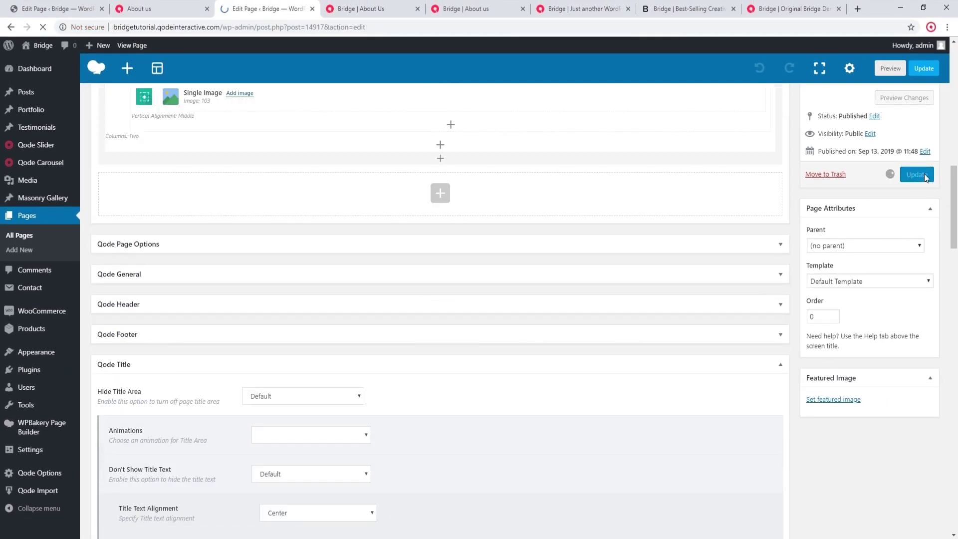
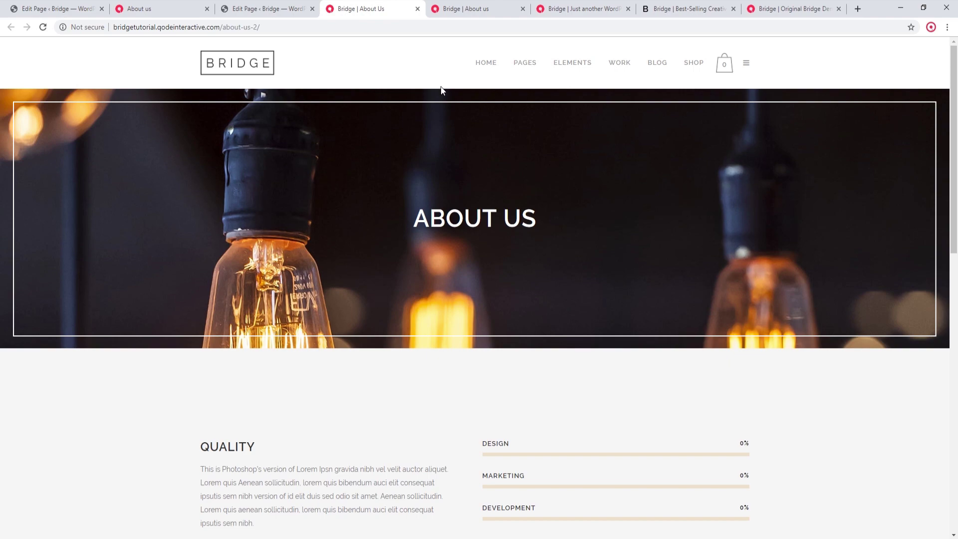
# Compare the new About Us page with the bridge54 demo's page, examining the title area, counter icons and the "Work hard and be nice" image.
pyautogui.click(464, 9)
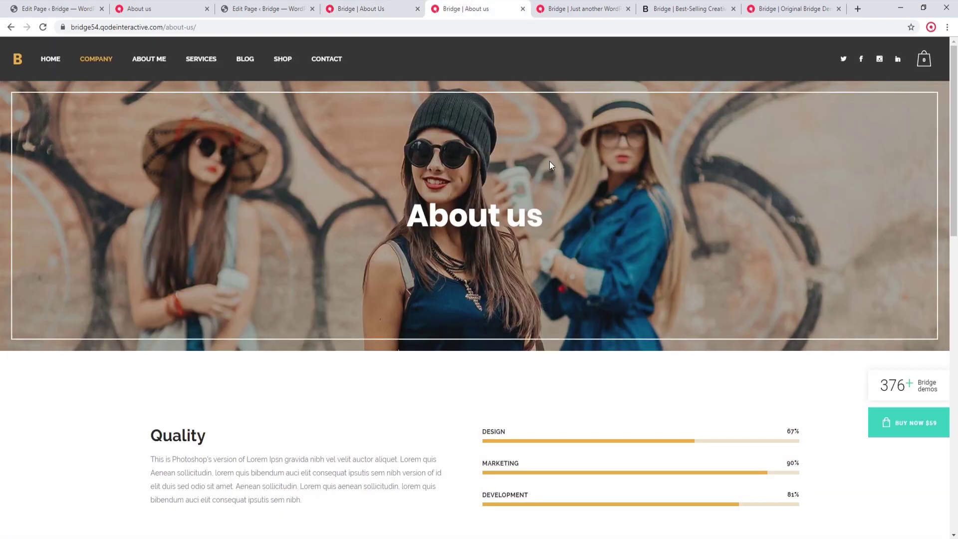
pyautogui.scroll(-5, 560, 184)
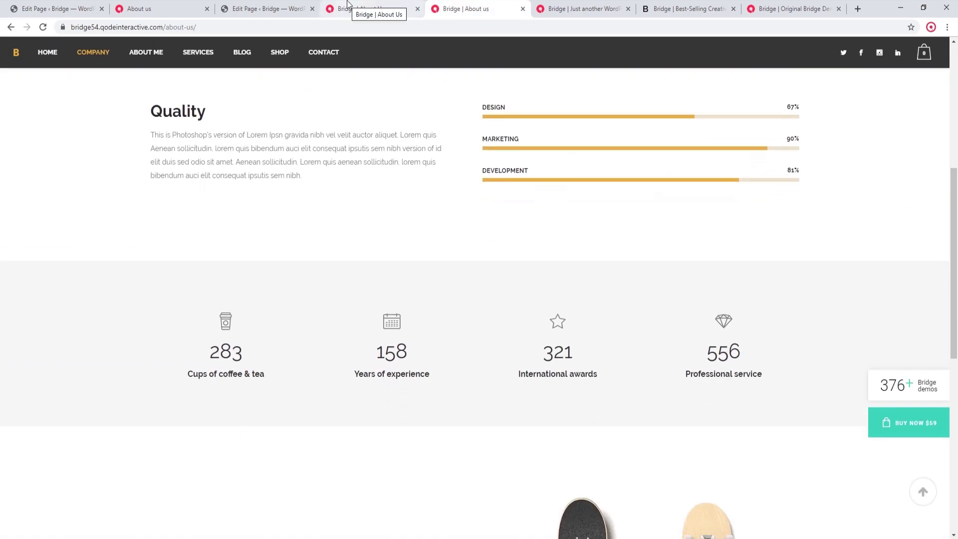
pyautogui.click(347, 4)
pyautogui.scroll(-4, 570, 250)
pyautogui.scroll(-5, 569, 246)
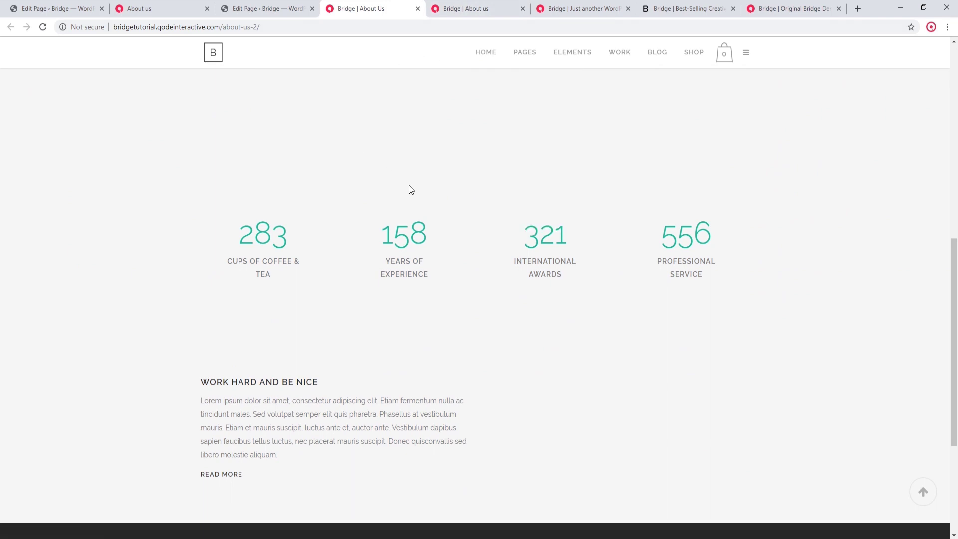
pyautogui.click(474, 8)
pyautogui.scroll(-1, 606, 231)
pyautogui.scroll(-4, 598, 229)
pyautogui.scroll(5, 592, 225)
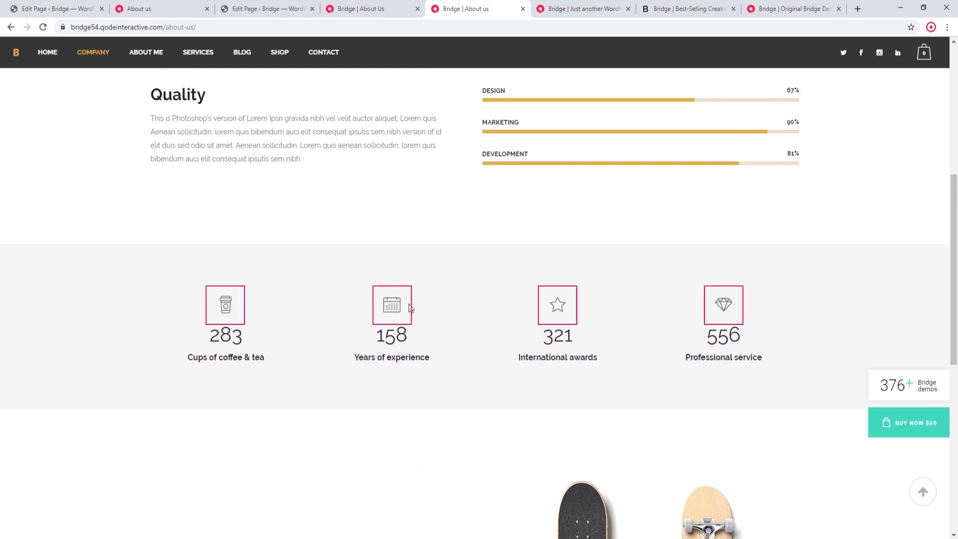
pyautogui.scroll(-4, 409, 307)
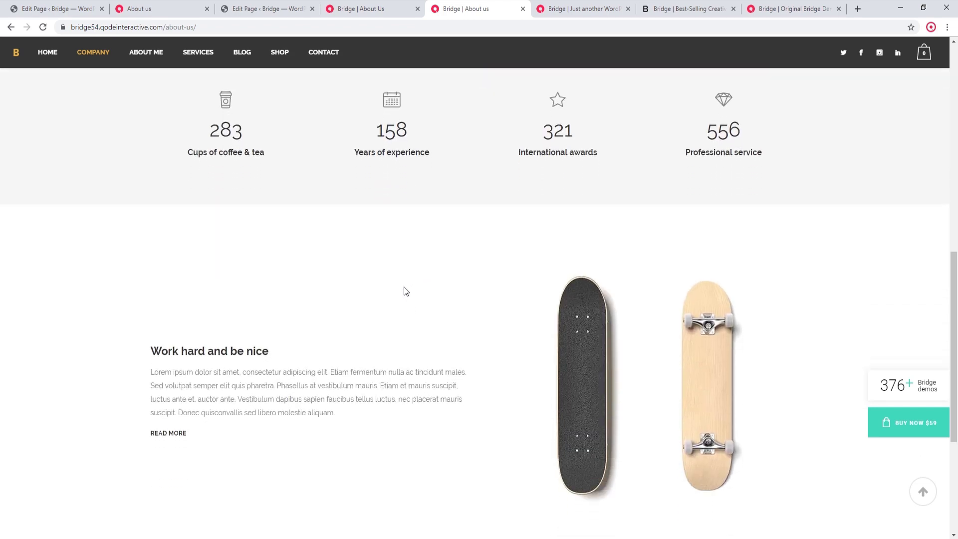
# Set the single image above the "Cups of coffee & tea" counter to the coffee cup icon, icon.png, from the media library.
pyautogui.click(302, 5)
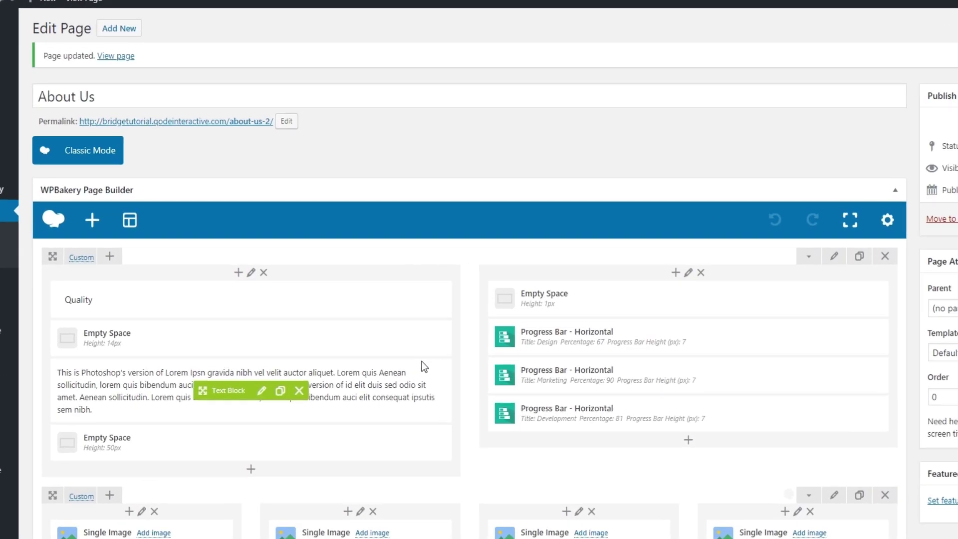
pyautogui.scroll(-3, 440, 267)
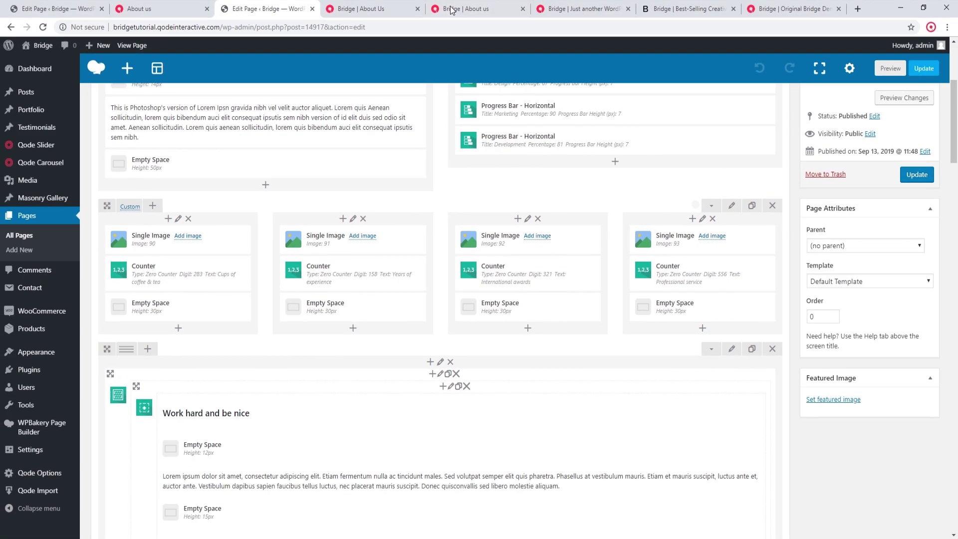
pyautogui.click(451, 6)
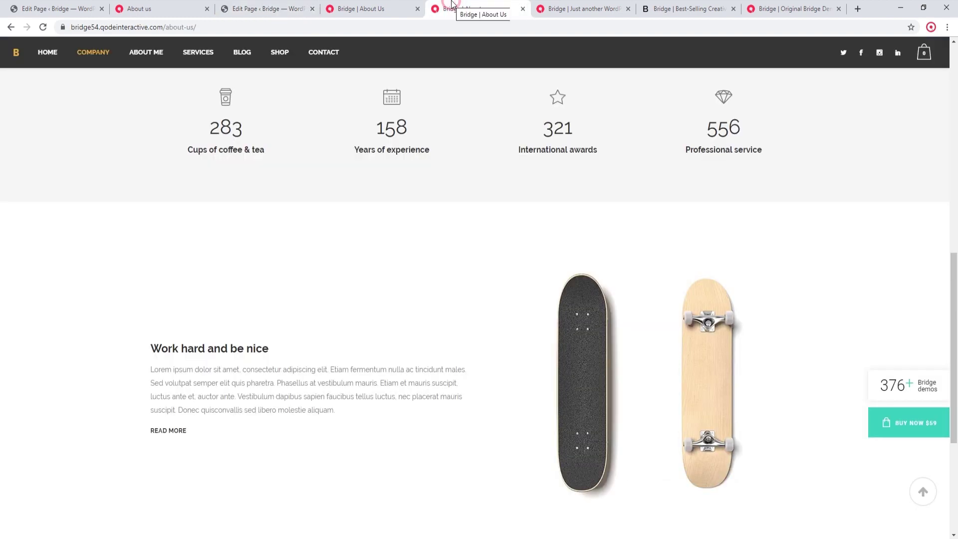
pyautogui.scroll(4, 452, 149)
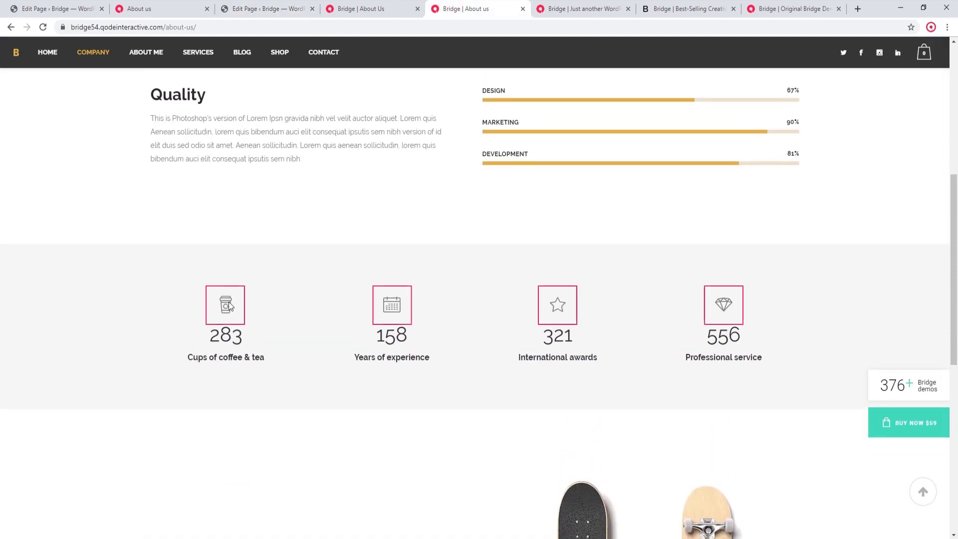
pyautogui.click(252, 11)
pyautogui.click(246, 204)
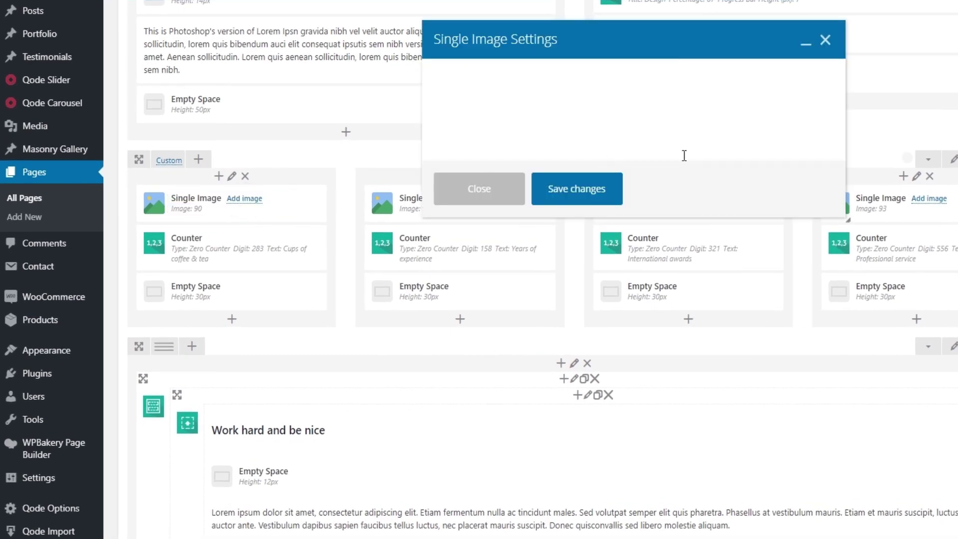
pyautogui.click(474, 296)
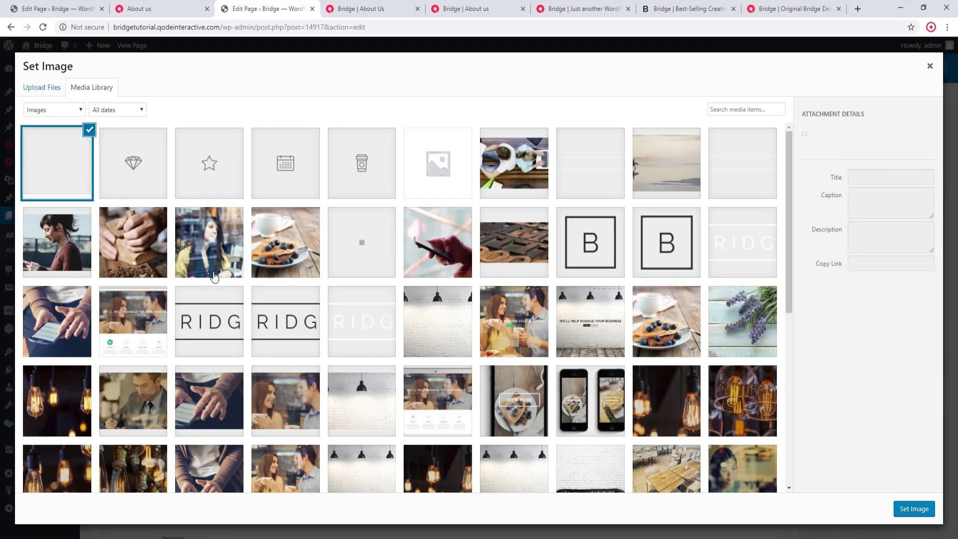
pyautogui.click(361, 173)
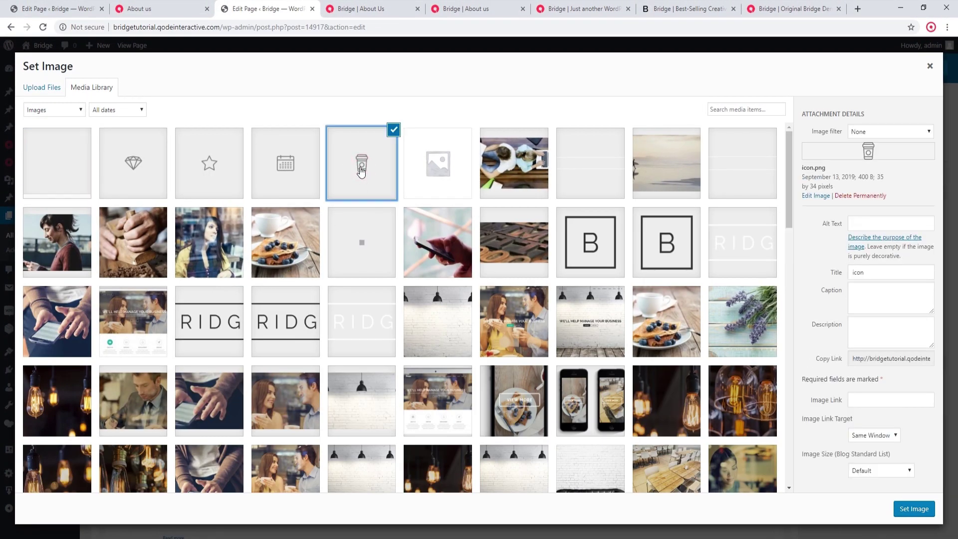
pyautogui.click(919, 509)
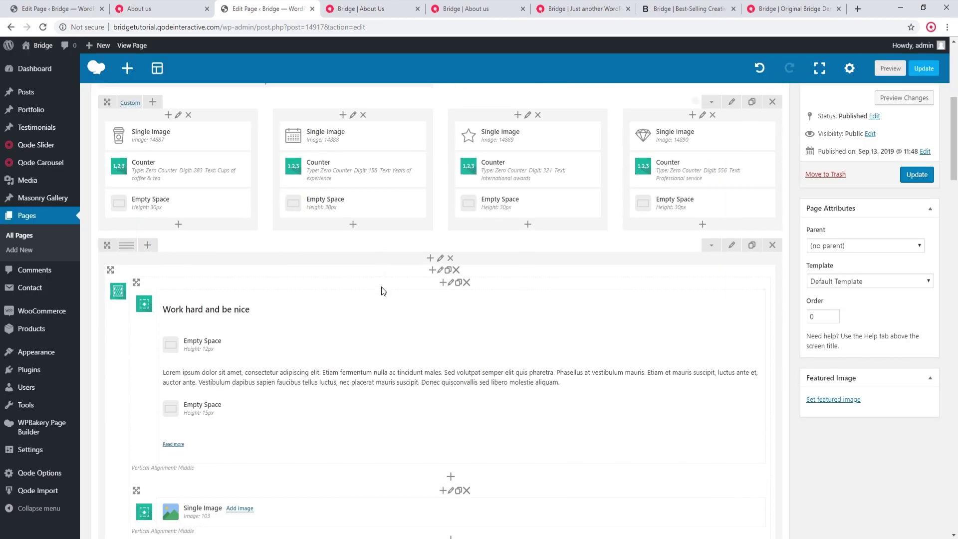
# Set the single image in the "Work hard and be nice" section to the hands-on-tablet photo with a coffee mug from the media library.
pyautogui.scroll(-3, 381, 291)
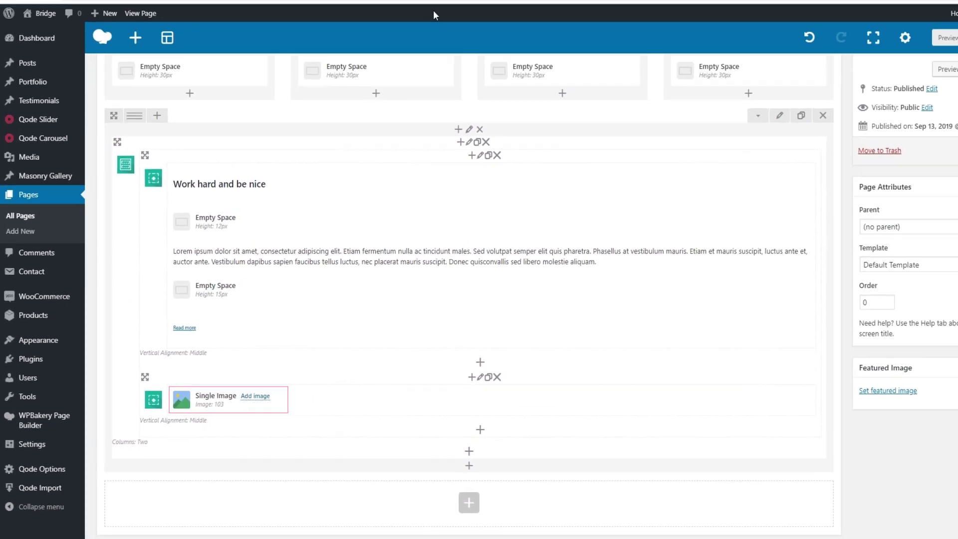
pyautogui.click(463, 8)
pyautogui.scroll(-2, 499, 246)
pyautogui.scroll(-3, 499, 247)
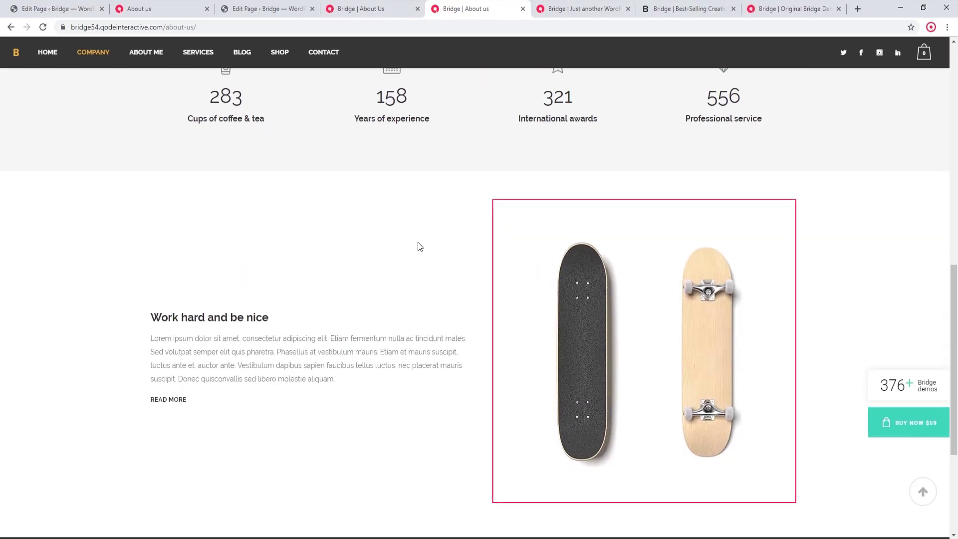
pyautogui.click(264, 7)
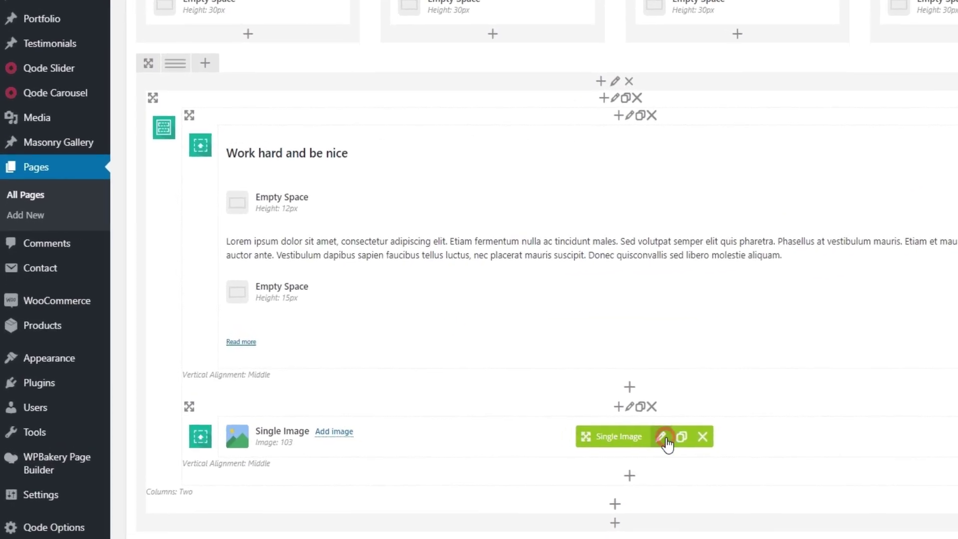
pyautogui.click(477, 408)
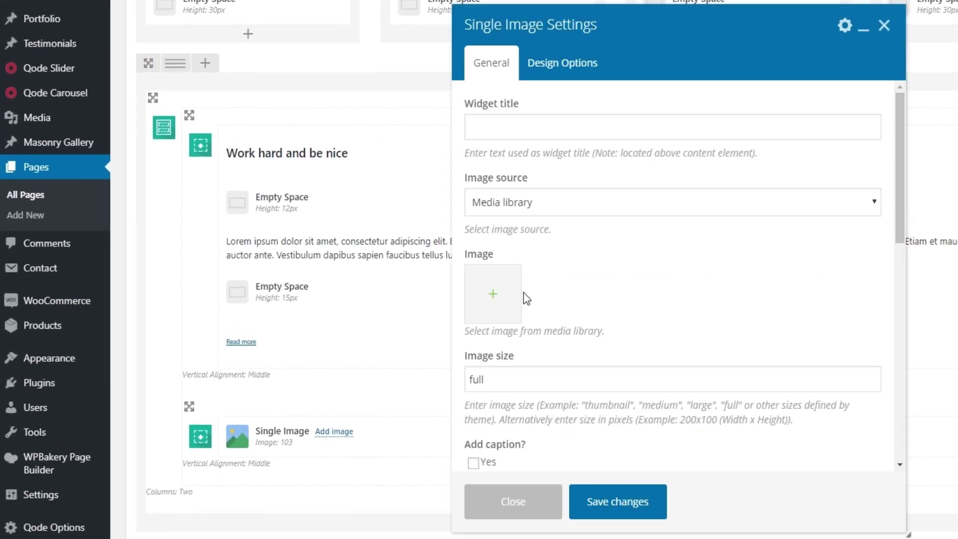
pyautogui.click(492, 294)
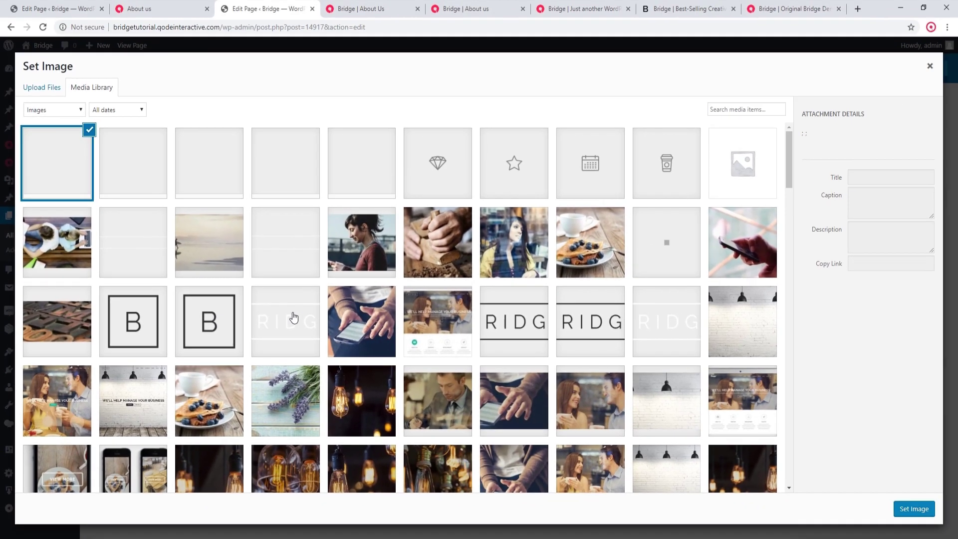
pyautogui.scroll(-3, 293, 317)
pyautogui.scroll(-8, 292, 316)
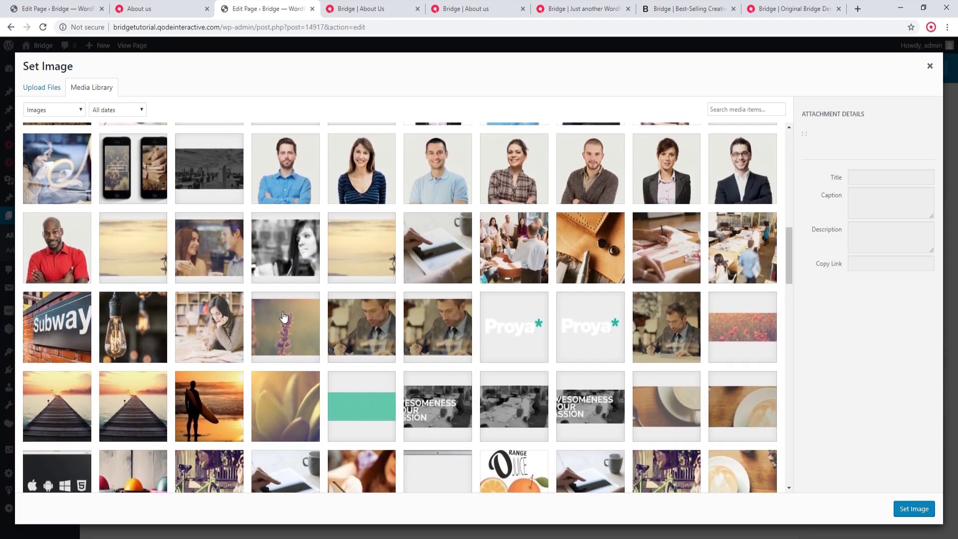
pyautogui.scroll(-5, 284, 317)
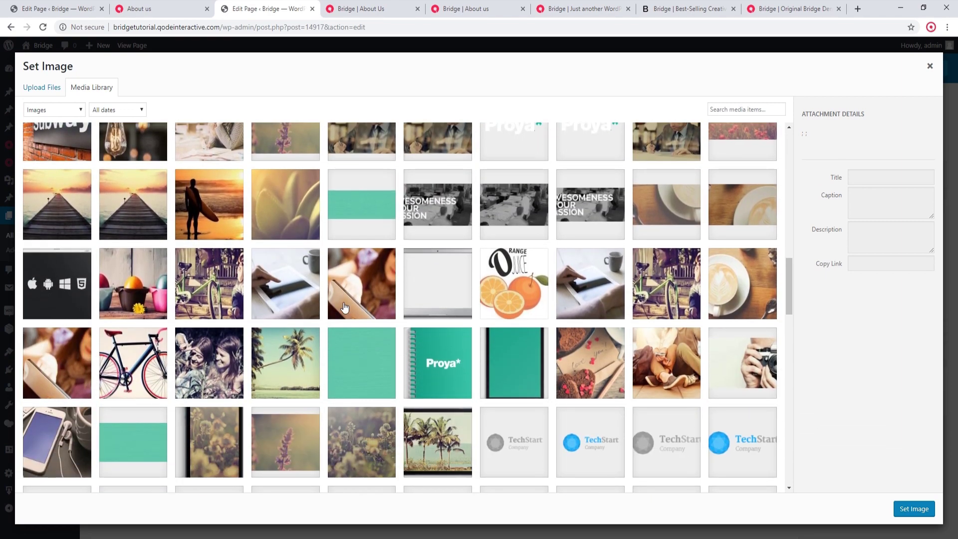
pyautogui.click(590, 284)
pyautogui.click(913, 508)
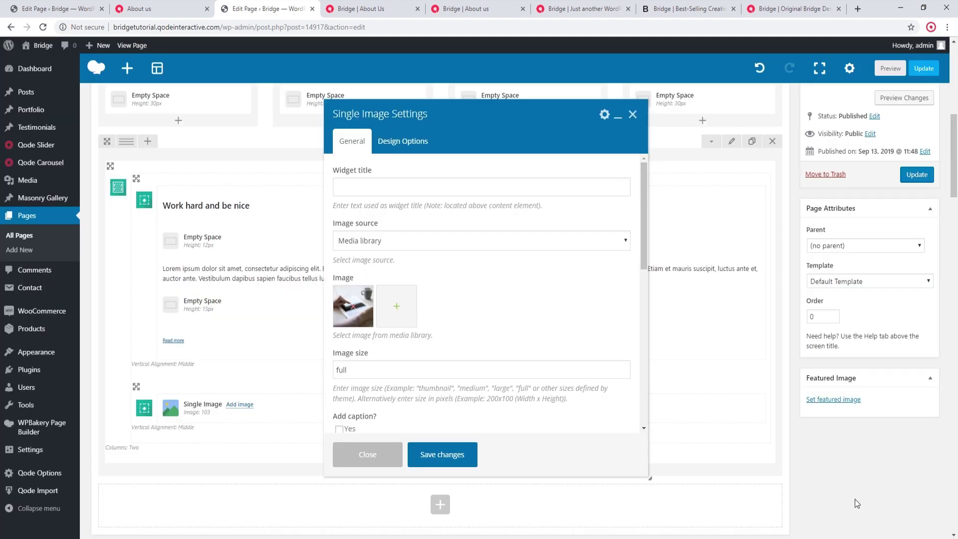
pyautogui.click(458, 454)
# Update the About Us page and reload its live view.
pyautogui.scroll(7, 606, 286)
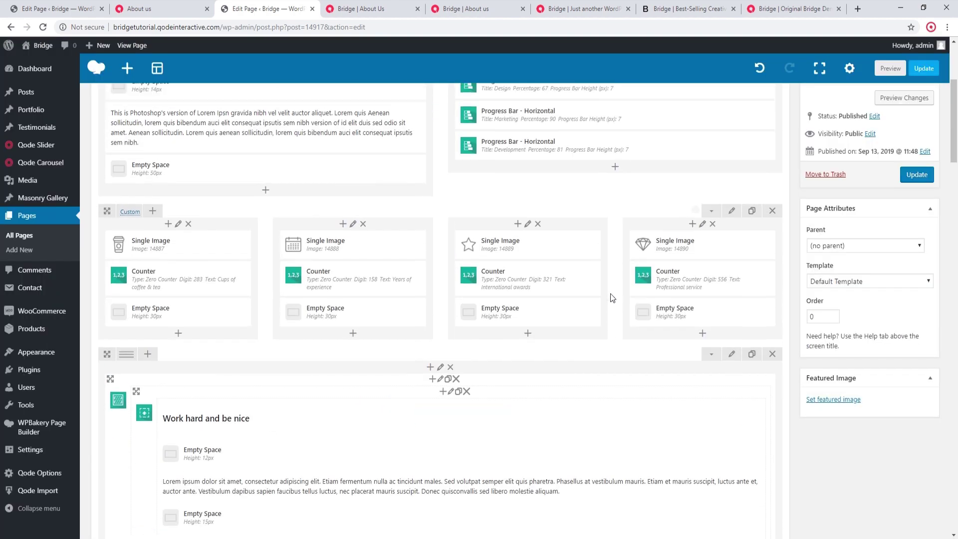
pyautogui.click(916, 175)
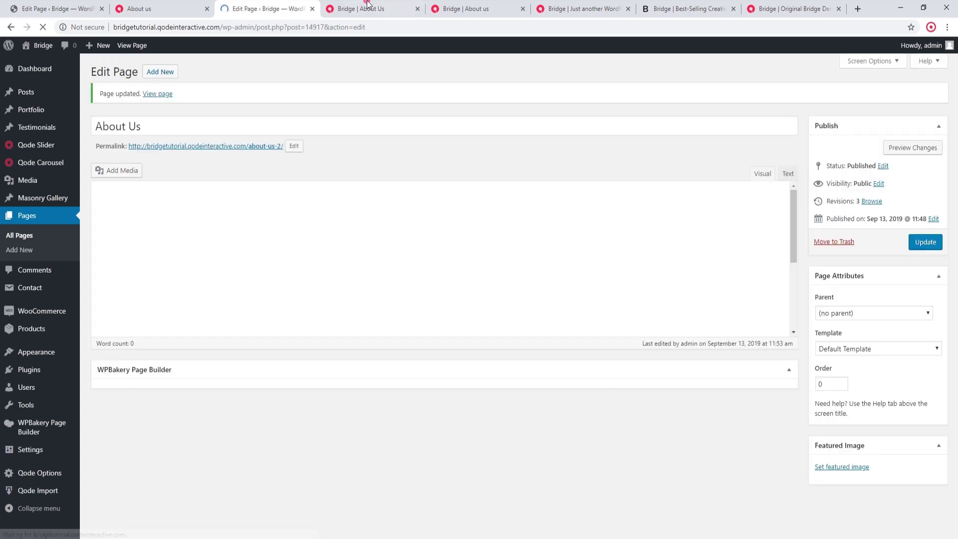
pyautogui.click(370, 9)
pyautogui.scroll(10, 331, 256)
pyautogui.click(43, 28)
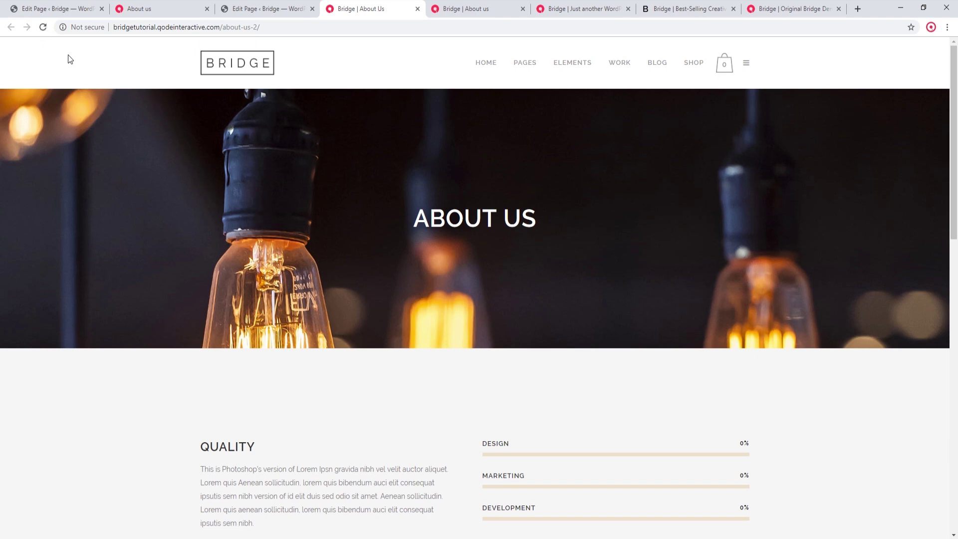
# Compare the new About Us page with the bridge54 demo's page, examining the images and the background colors of the sections.
pyautogui.scroll(-5, 635, 190)
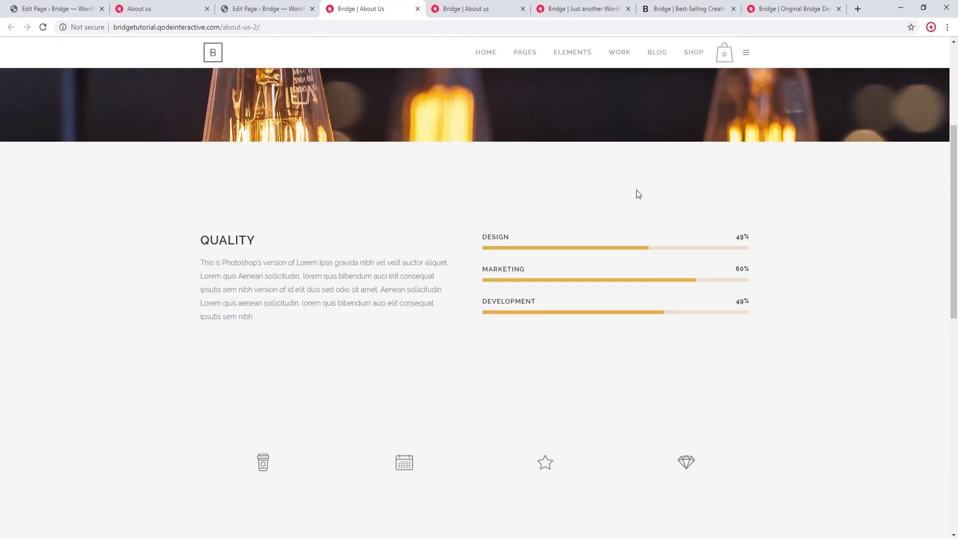
pyautogui.scroll(-6, 637, 184)
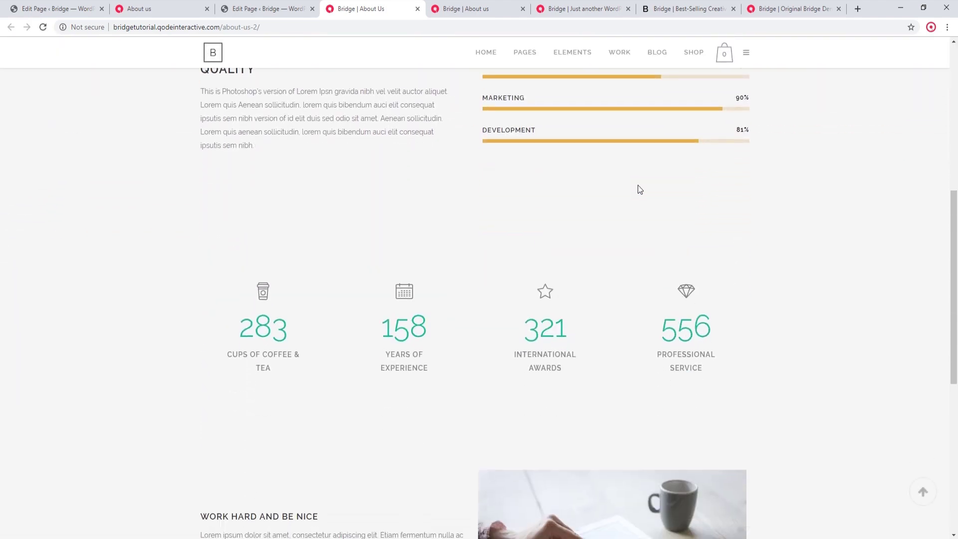
pyautogui.scroll(-2, 637, 183)
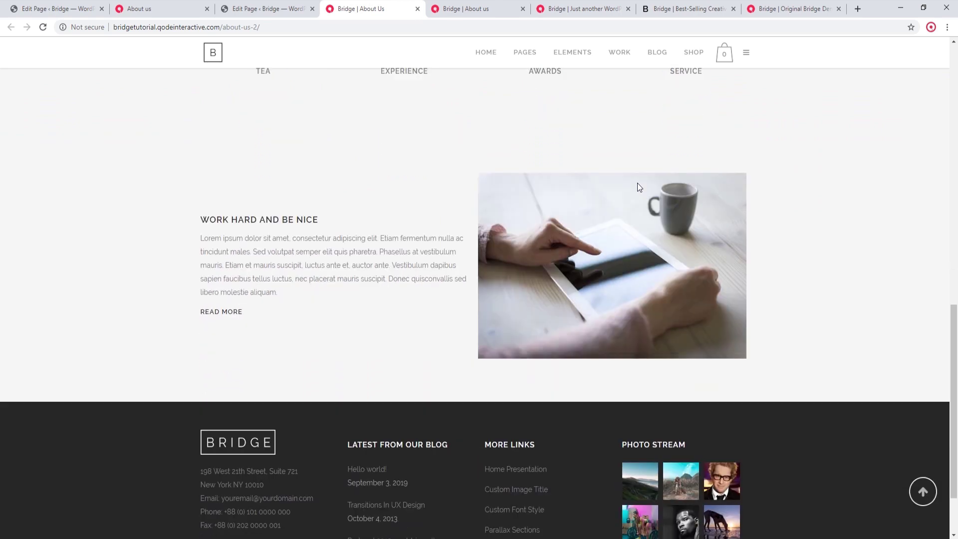
pyautogui.scroll(2, 605, 208)
pyautogui.scroll(2, 606, 213)
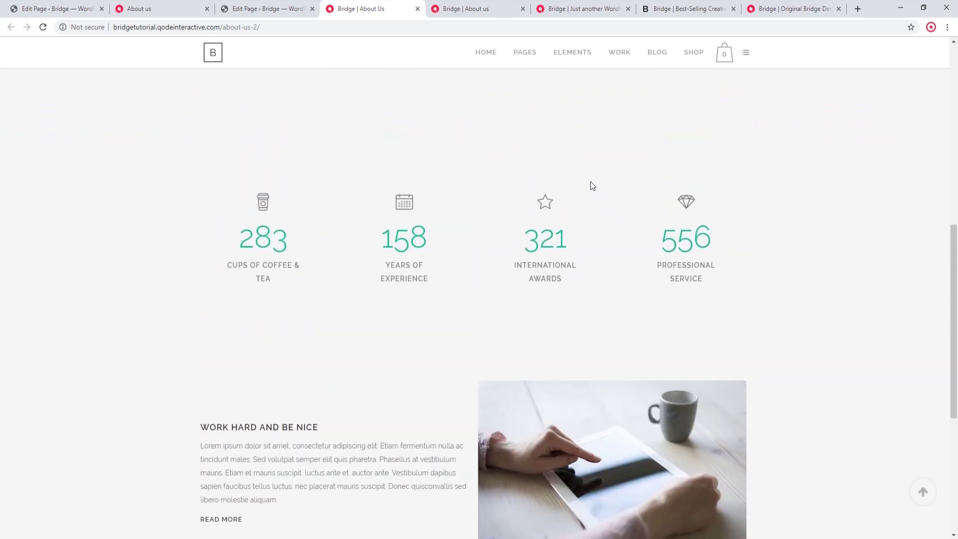
pyautogui.click(474, 9)
pyautogui.scroll(12, 478, 181)
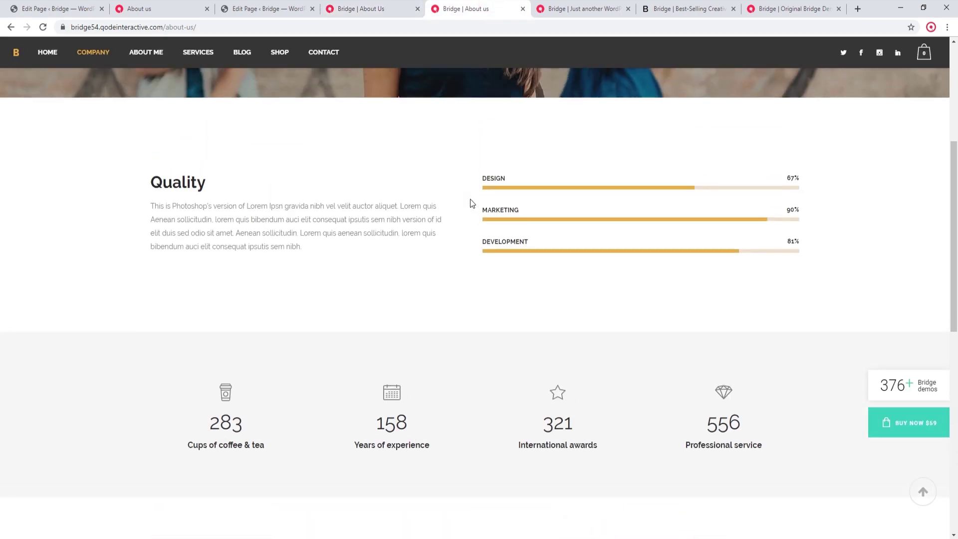
pyautogui.scroll(-4, 473, 240)
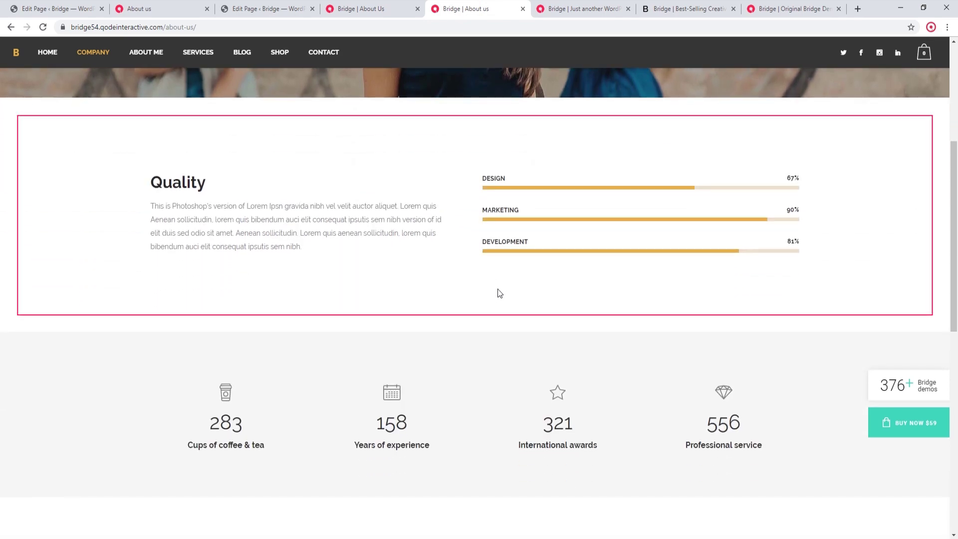
pyautogui.scroll(-7, 499, 291)
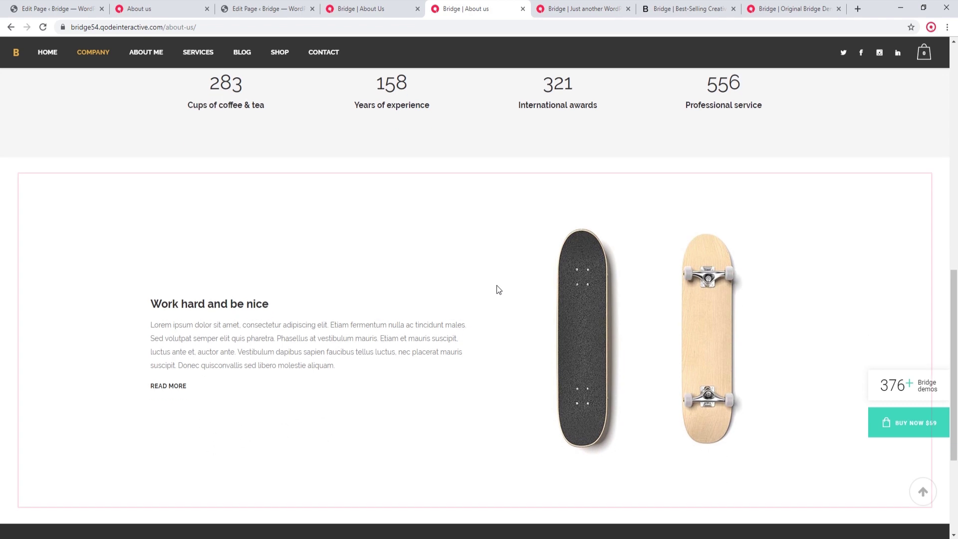
pyautogui.click(362, 6)
pyautogui.scroll(4, 274, 291)
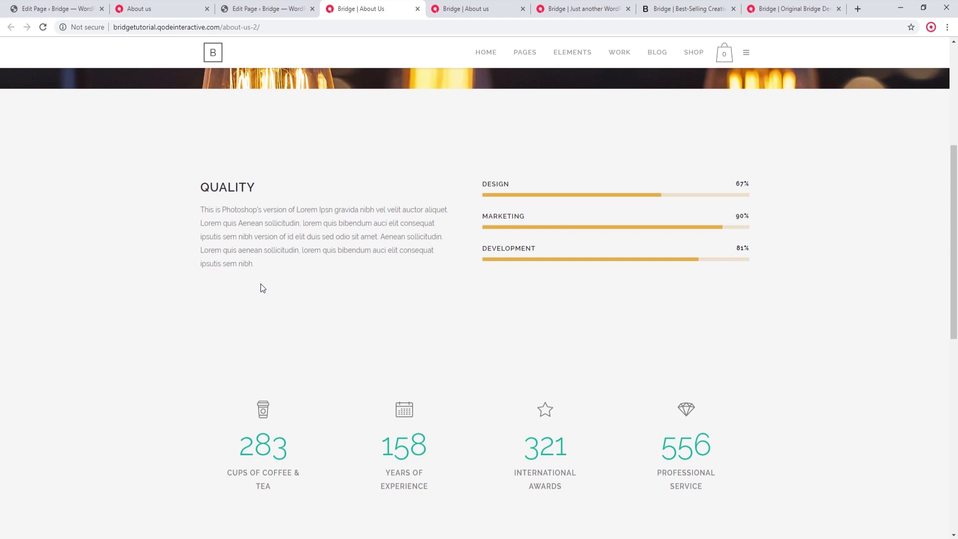
# Set the page background color to white in the Qode General settings and update the About Us page.
pyautogui.click(268, 8)
pyautogui.scroll(-15, 347, 267)
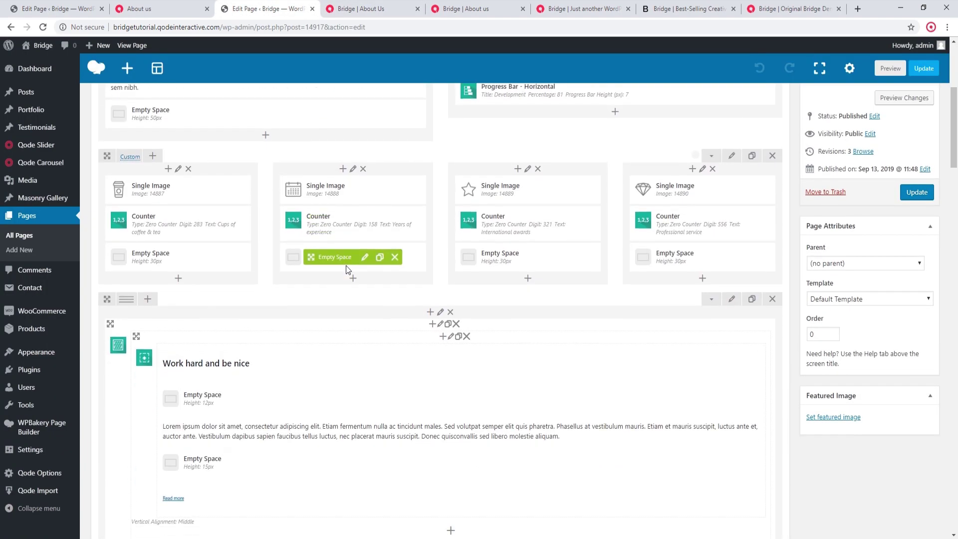
pyautogui.scroll(-4, 342, 257)
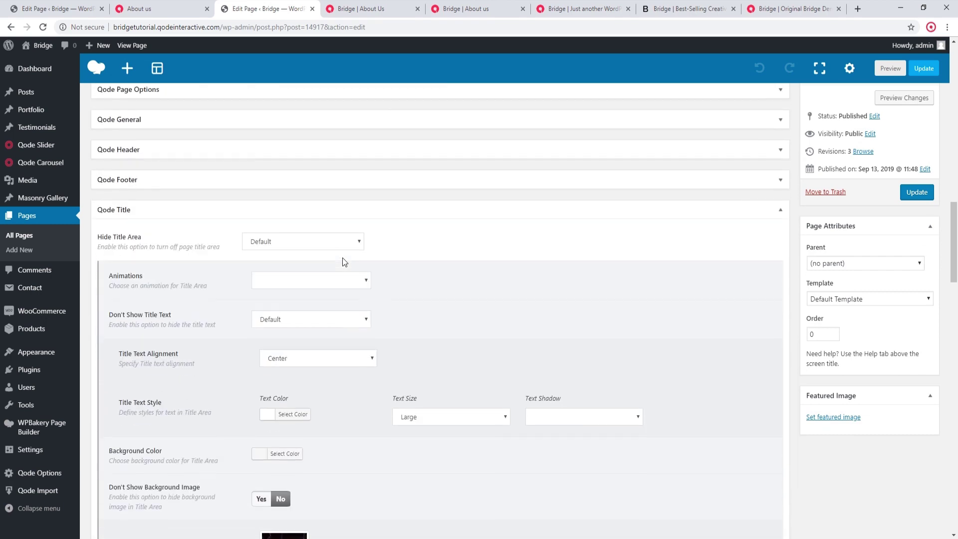
pyautogui.scroll(3, 339, 253)
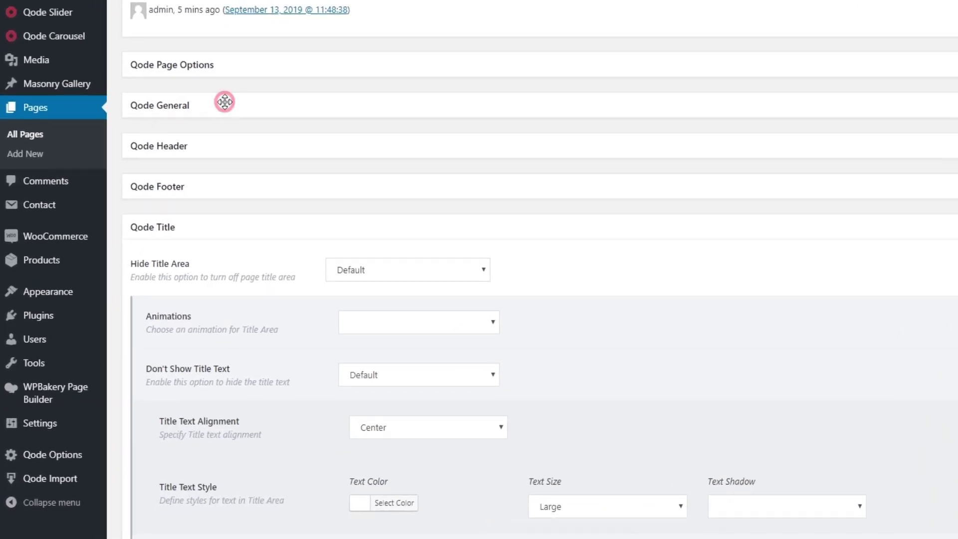
pyautogui.click(185, 177)
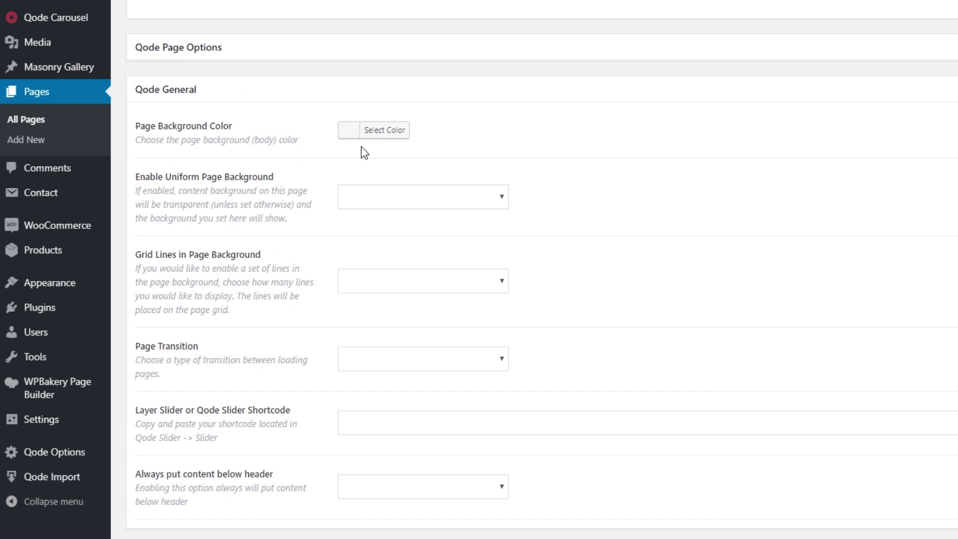
pyautogui.click(382, 132)
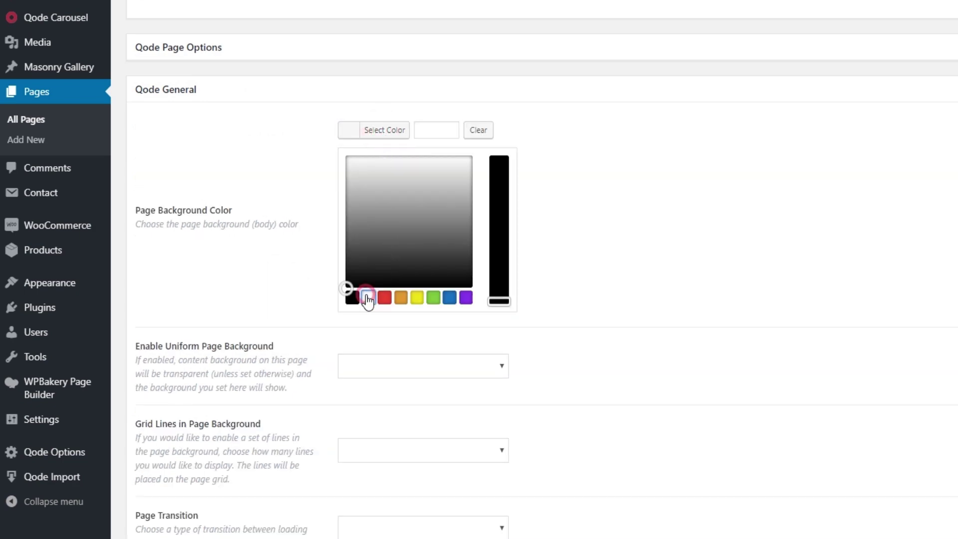
pyautogui.click(368, 298)
pyautogui.click(396, 142)
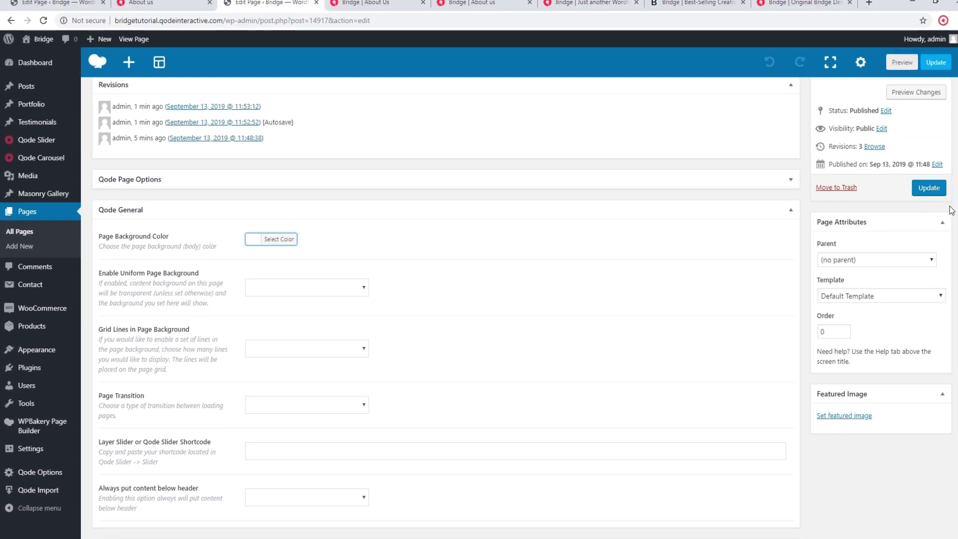
pyautogui.click(916, 192)
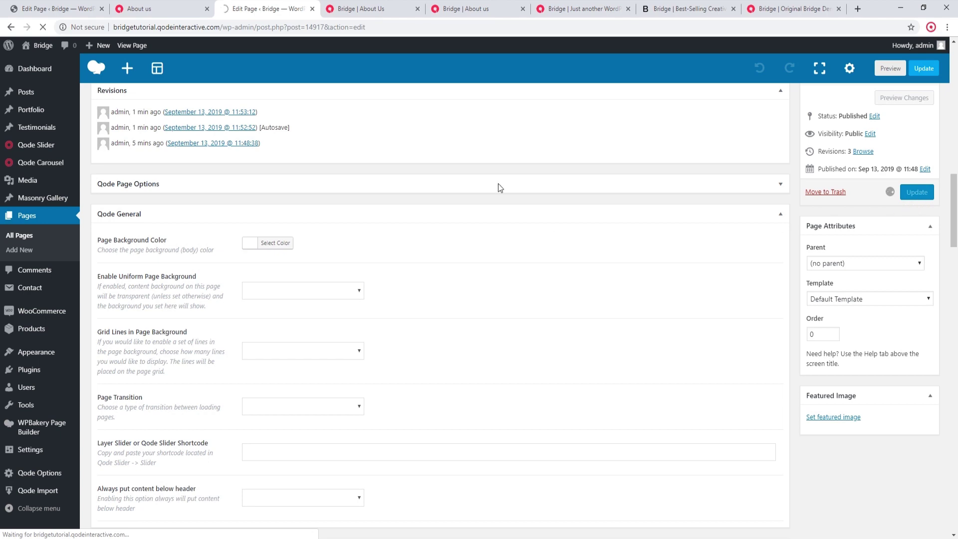
# Reload the live About Us page and compare the width of its counters row background with the bridge54 demo's page.
pyautogui.click(357, 6)
pyautogui.scroll(5, 196, 109)
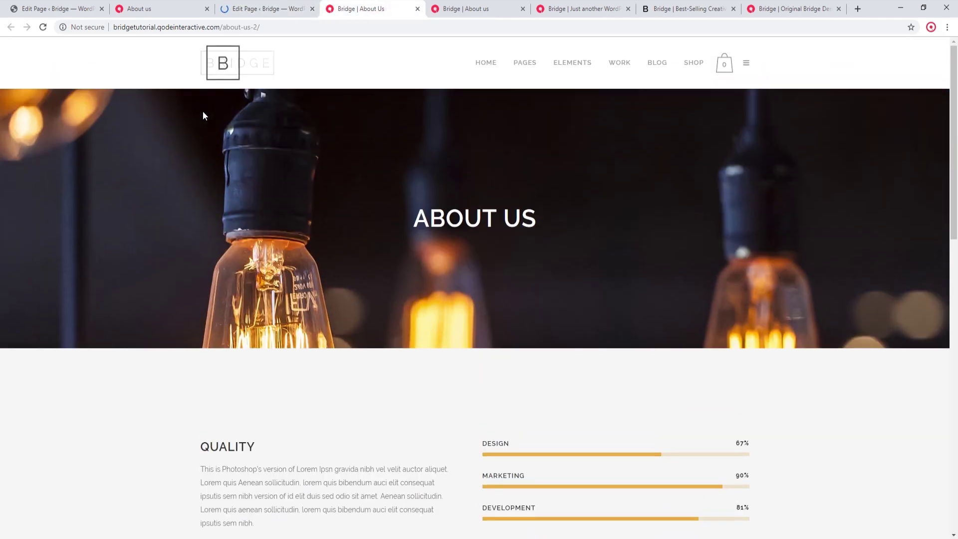
pyautogui.click(42, 28)
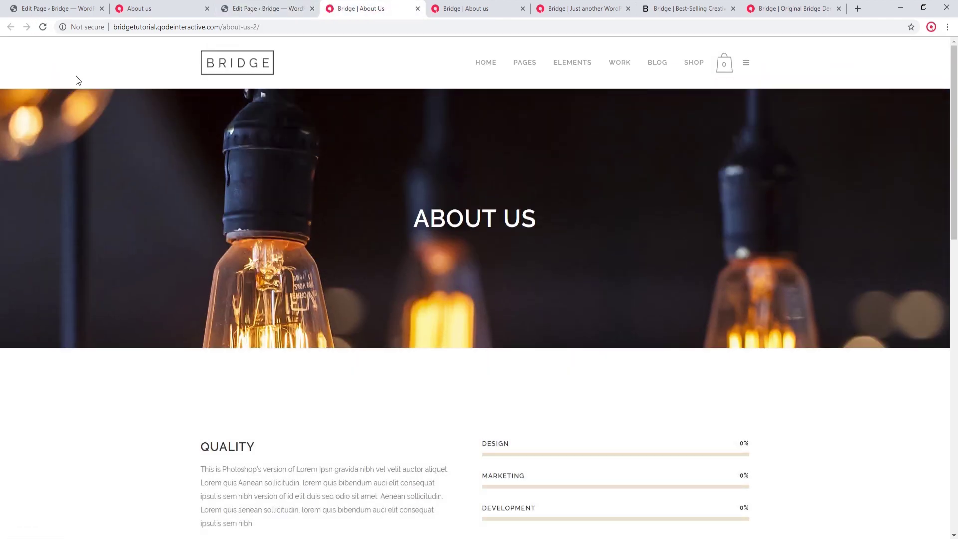
pyautogui.scroll(-4, 397, 195)
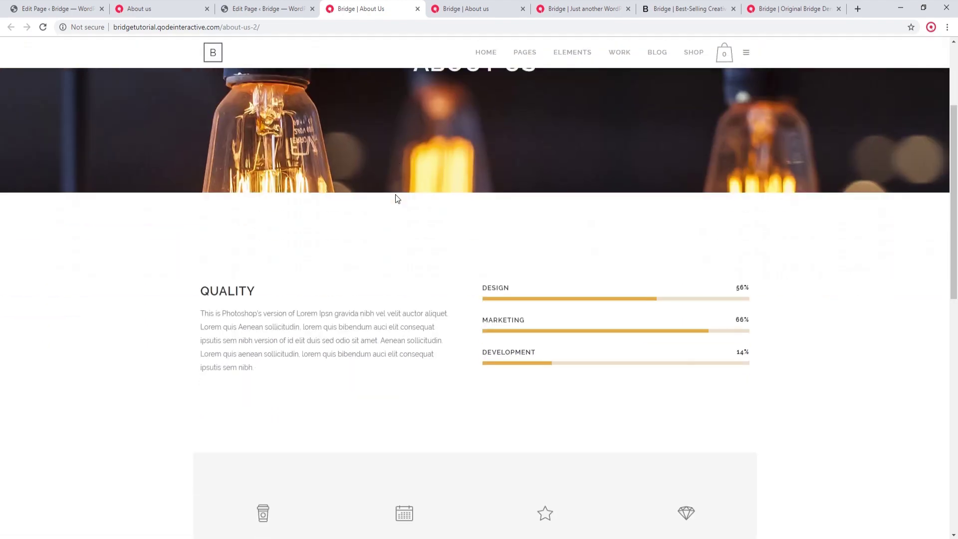
pyautogui.scroll(-3, 395, 194)
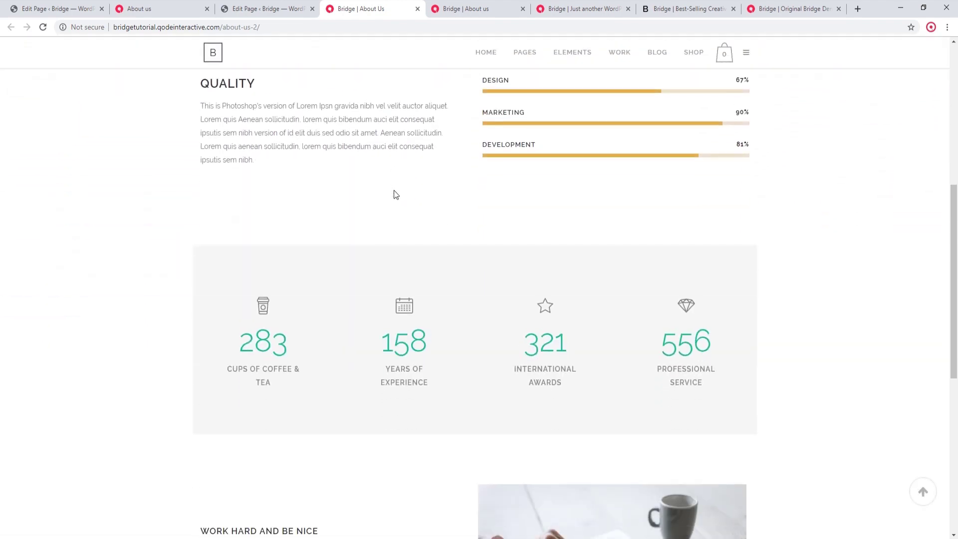
pyautogui.scroll(-1, 393, 190)
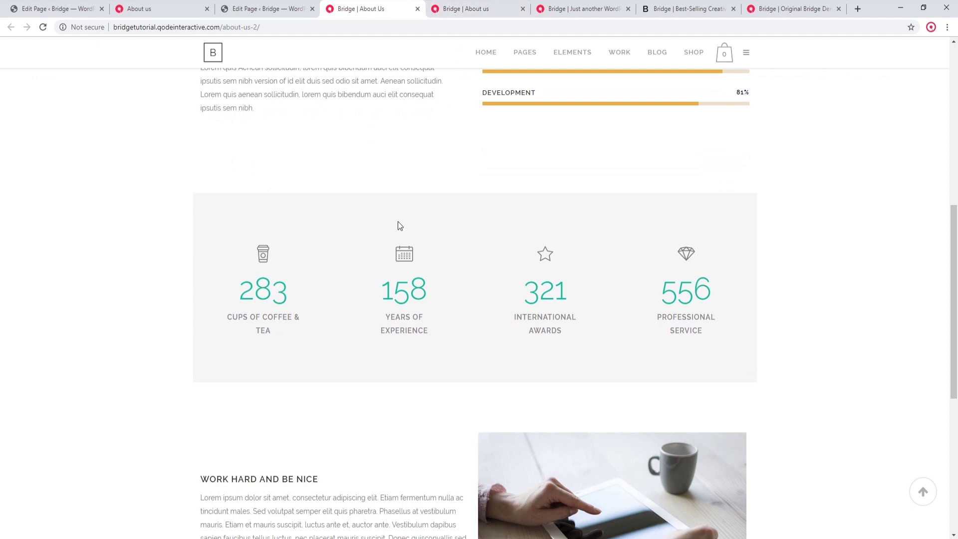
pyautogui.click(481, 3)
pyautogui.scroll(6, 406, 243)
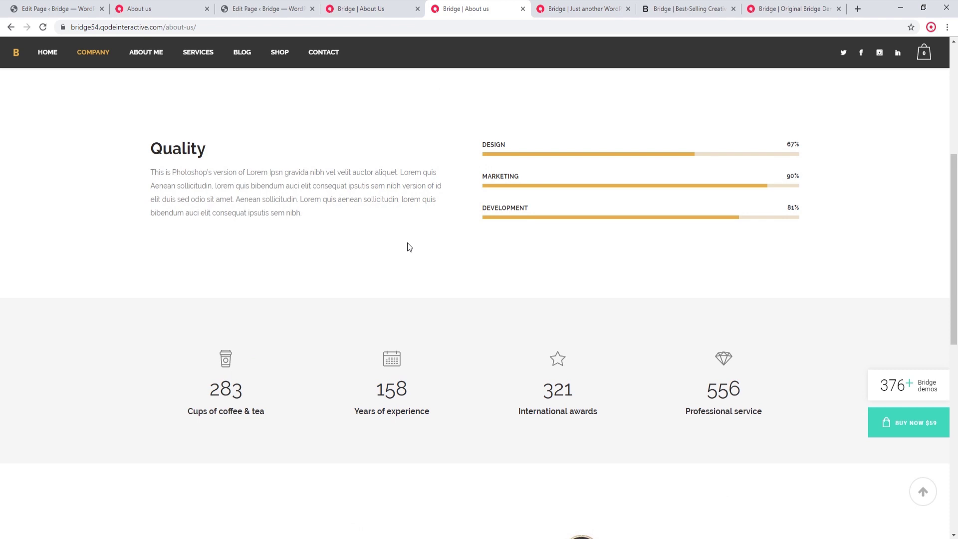
pyautogui.click(366, 4)
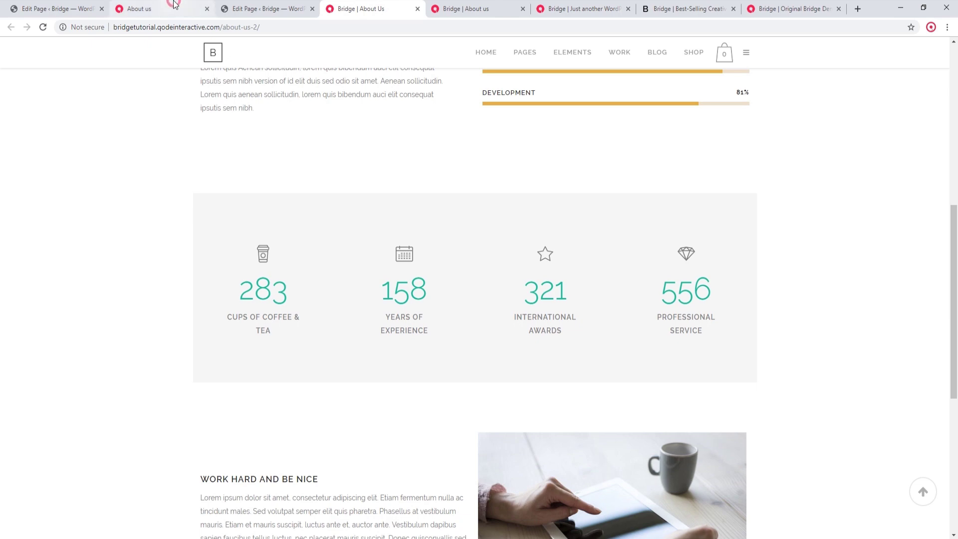
# Check which page template the skaters demo's About us page uses, opening that page in the Backend Editor.
pyautogui.click(174, 5)
pyautogui.scroll(-6, 231, 285)
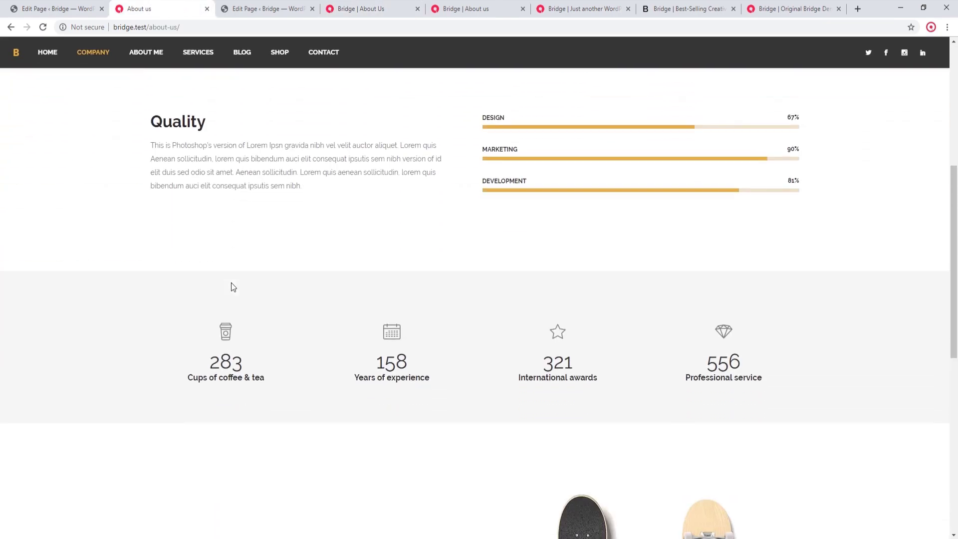
pyautogui.scroll(-2, 232, 284)
pyautogui.click(57, 8)
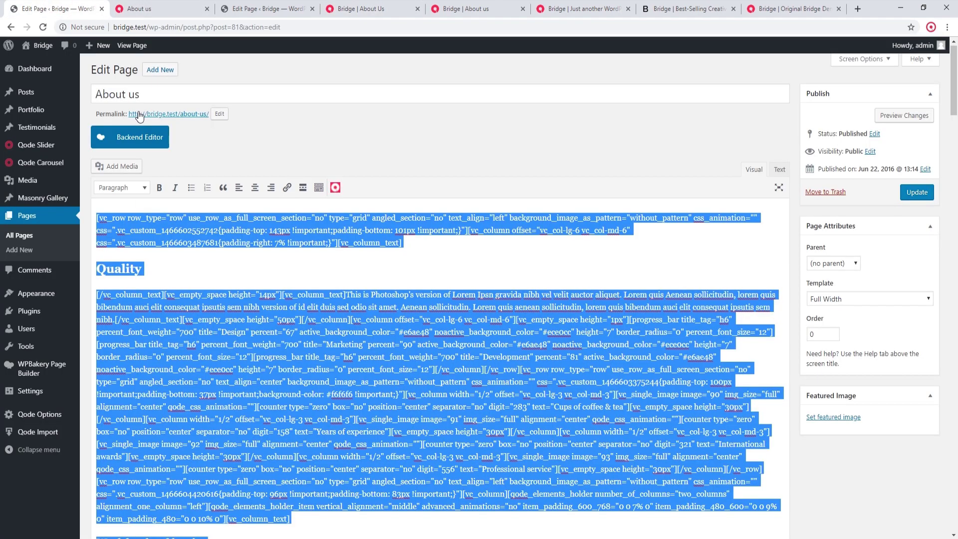
pyautogui.click(134, 133)
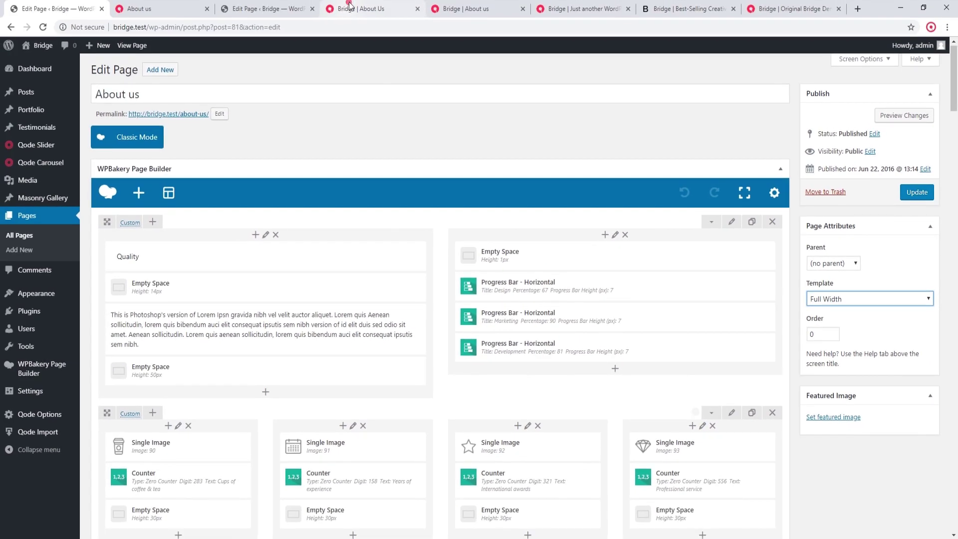
# Set the new About Us page's template to Full Width and update the page.
pyautogui.click(371, 8)
pyautogui.click(268, 8)
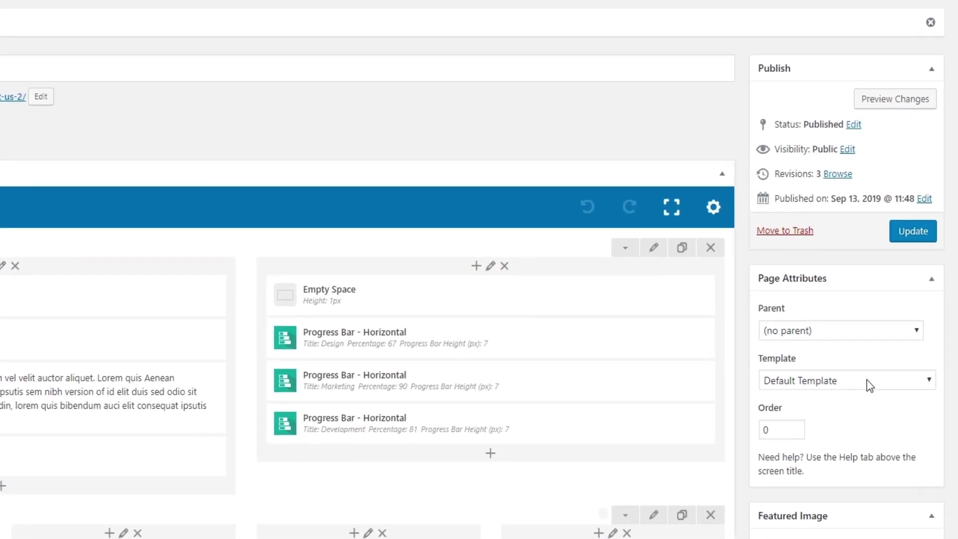
pyautogui.click(866, 381)
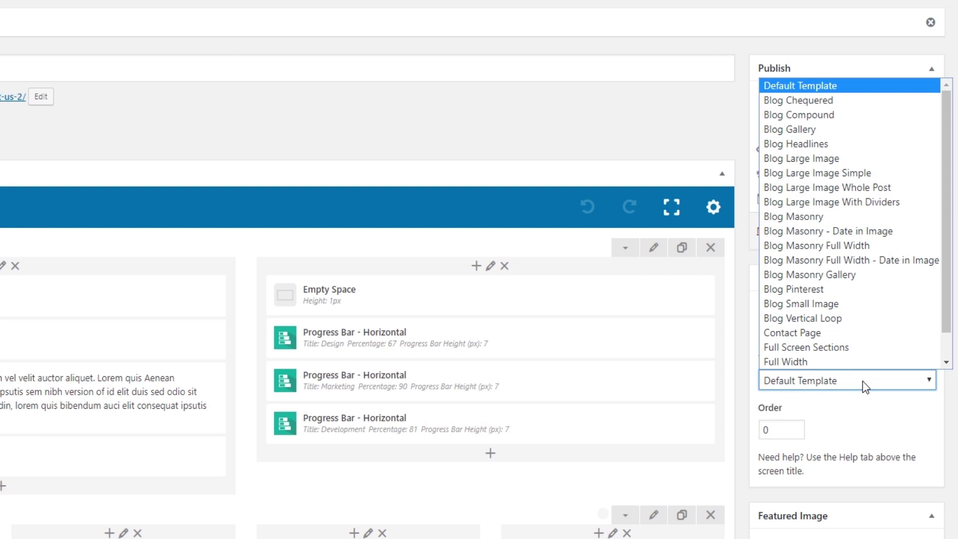
pyautogui.scroll(-2, 827, 373)
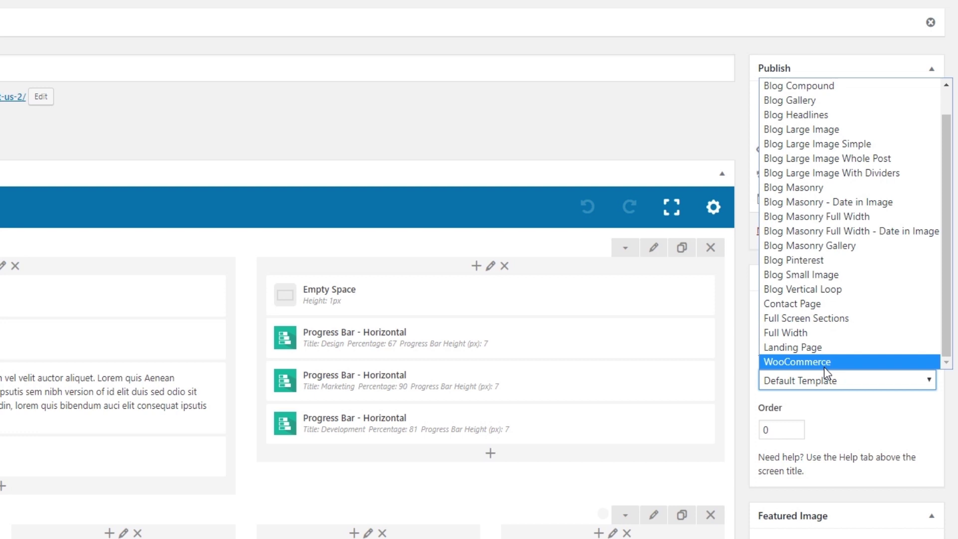
pyautogui.click(842, 332)
pyautogui.click(916, 239)
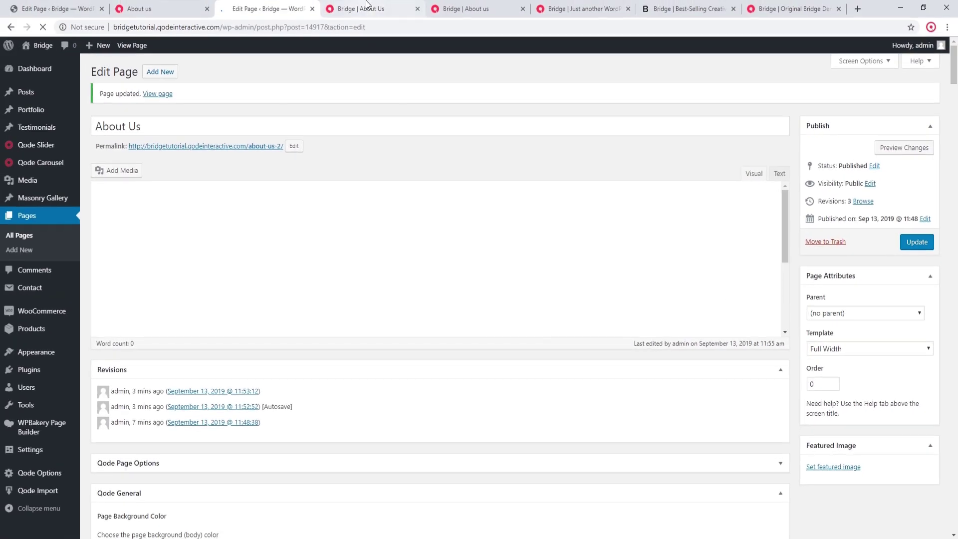
# Reload the live About Us page and check the width of the counters row background and the sections around it.
pyautogui.click(366, 6)
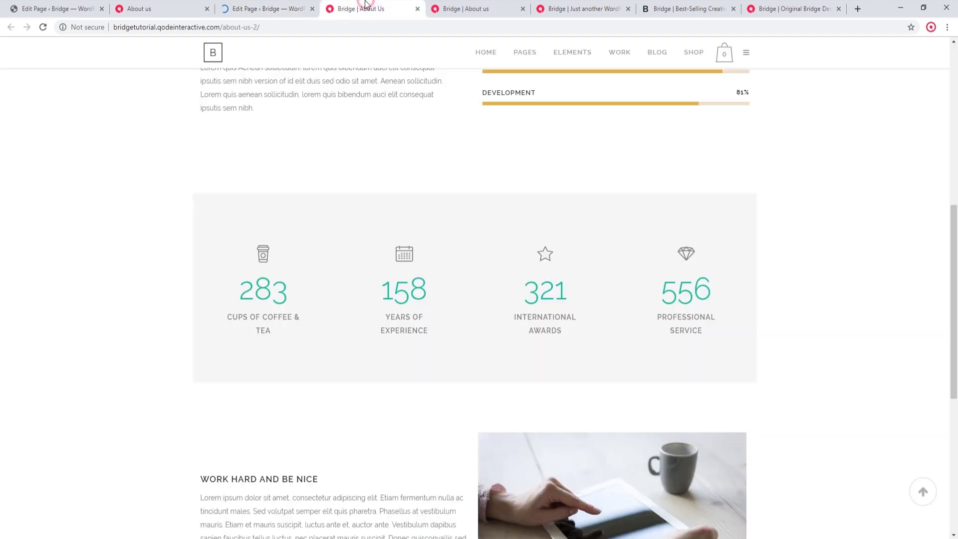
pyautogui.scroll(8, 98, 212)
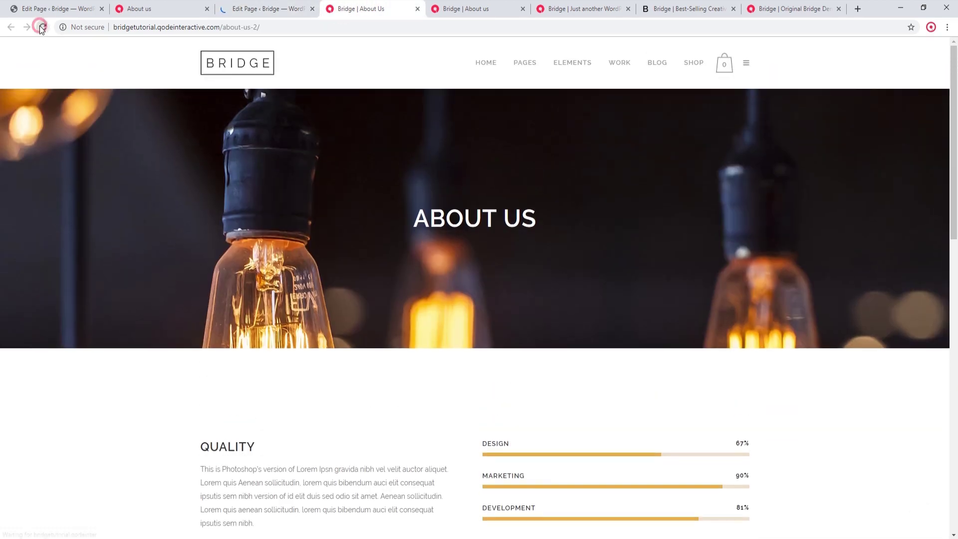
pyautogui.click(41, 27)
pyautogui.scroll(-3, 141, 167)
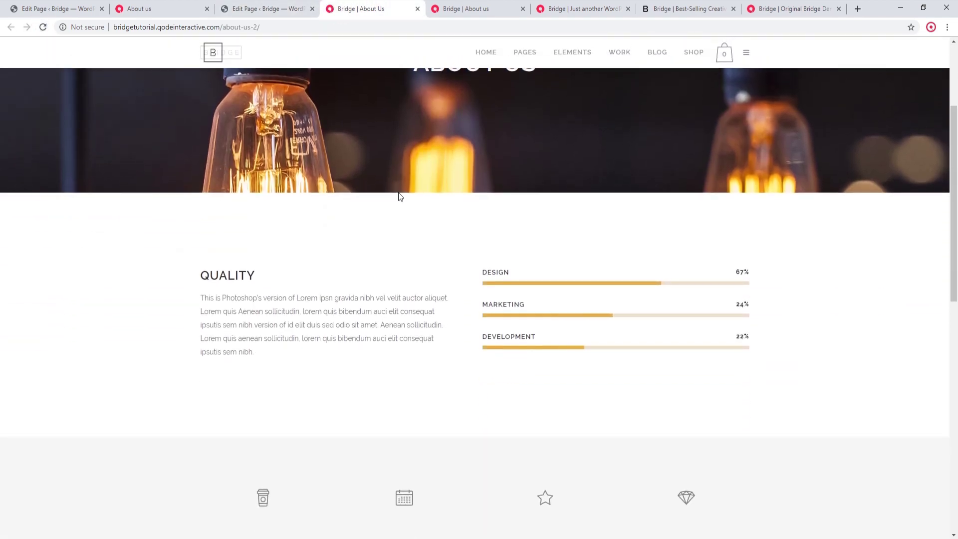
pyautogui.scroll(-2, 398, 193)
pyautogui.scroll(-2, 399, 192)
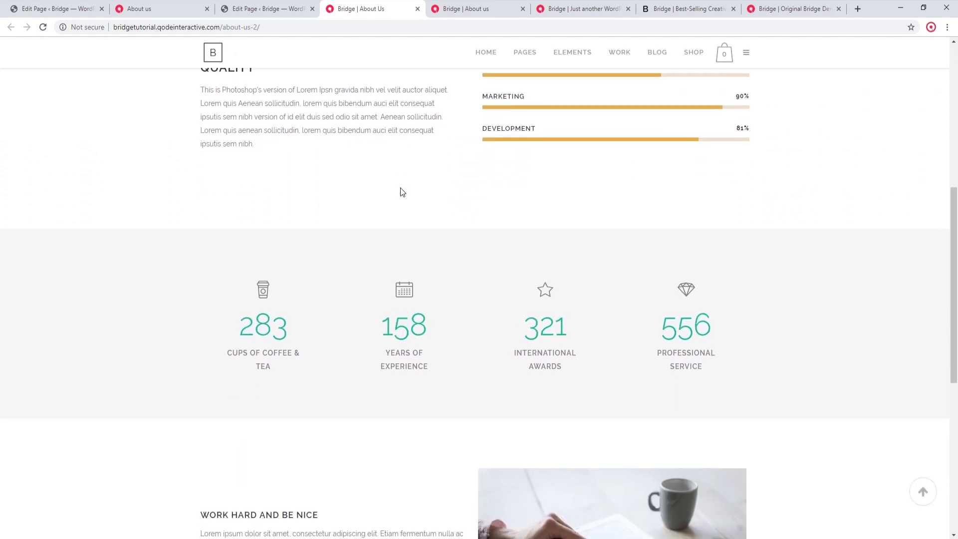
pyautogui.scroll(-5, 401, 192)
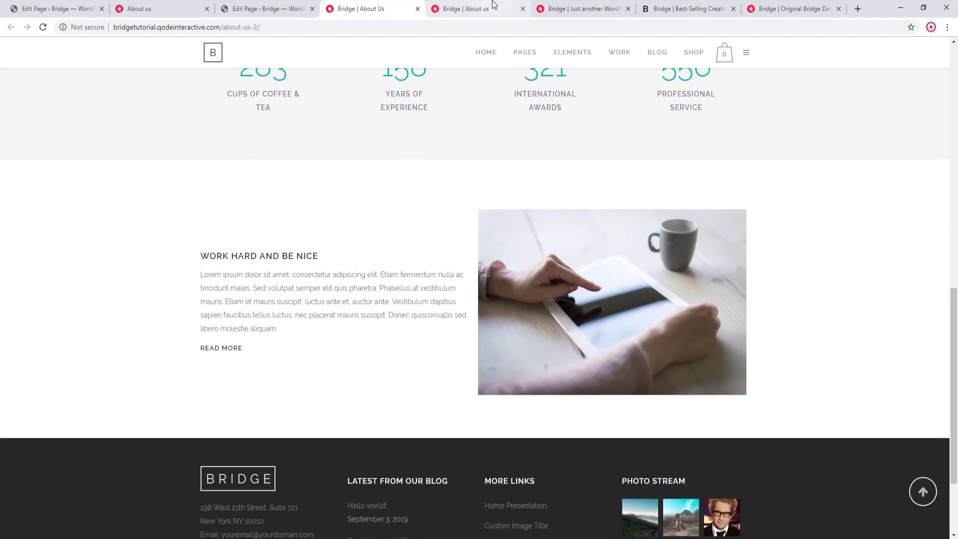
# Compare the color of the counter digits on the bridge54 demo's page and the new About Us page.
pyautogui.click(493, 6)
pyautogui.scroll(-2, 374, 300)
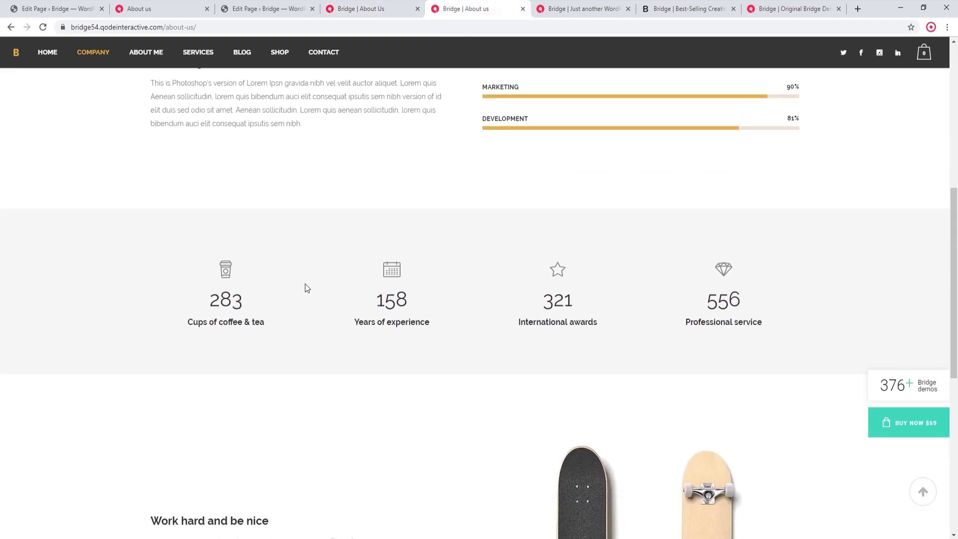
pyautogui.click(374, 4)
pyautogui.scroll(4, 353, 269)
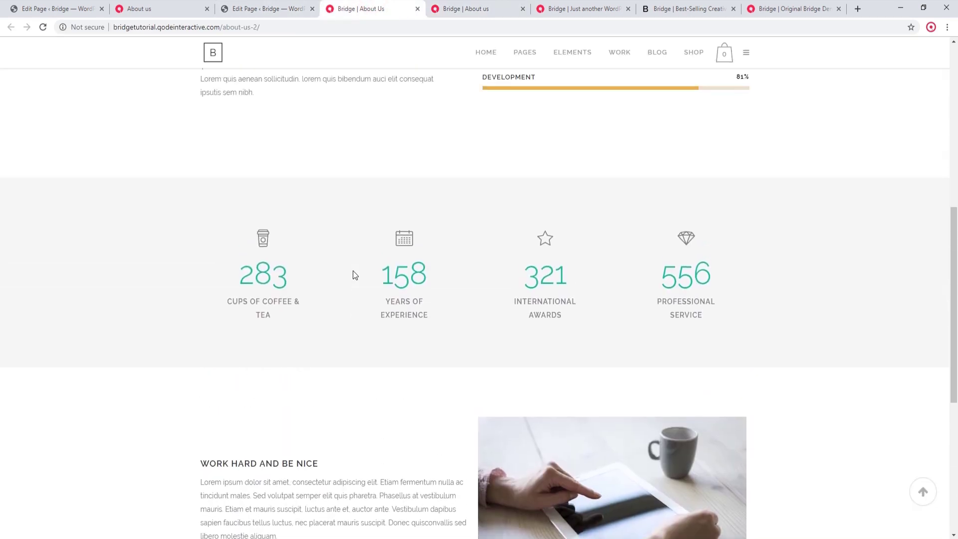
pyautogui.moveTo(244, 274); pyautogui.dragTo(295, 280)
pyautogui.click(316, 306)
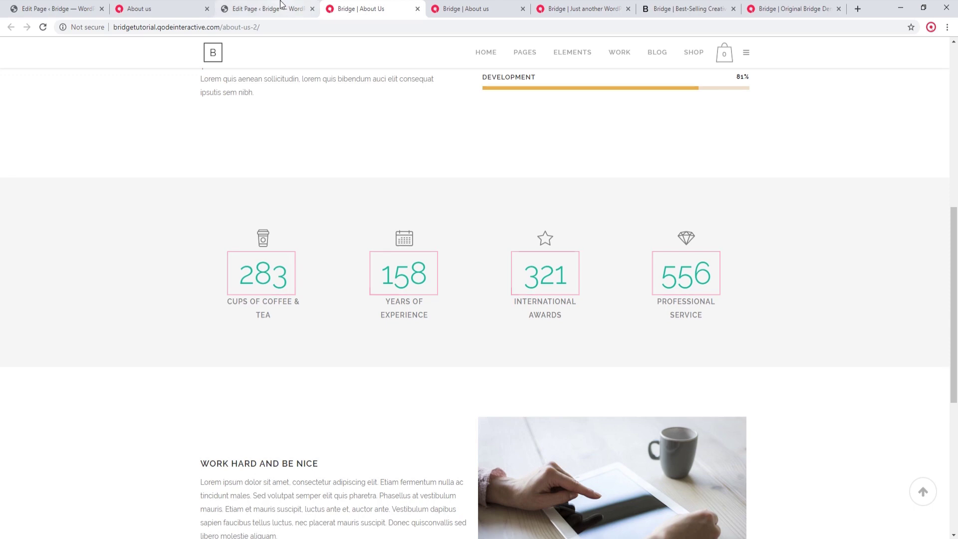
# Set the font color of the 283 "Cups of coffee & tea" counter to #303030 and save its settings.
pyautogui.click(278, 8)
pyautogui.scroll(-1, 360, 270)
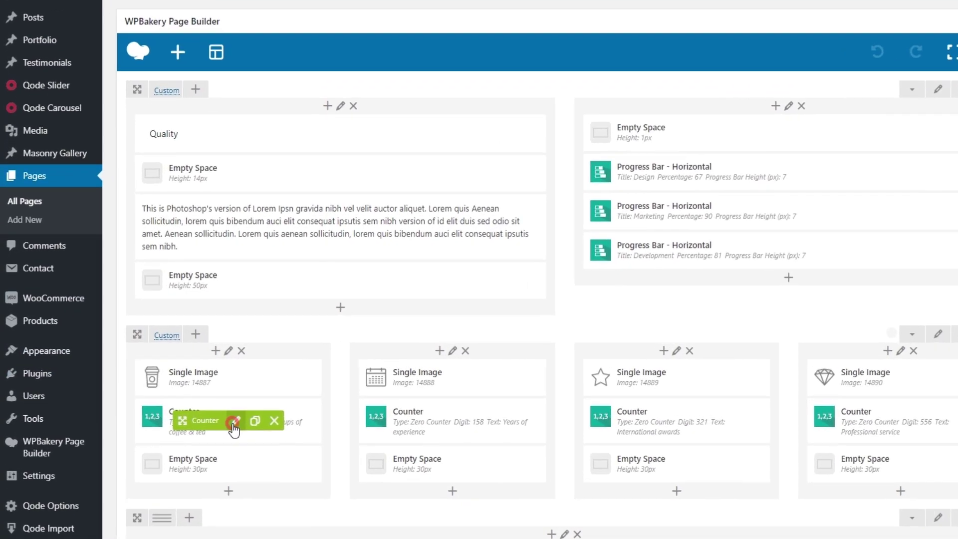
pyautogui.click(183, 473)
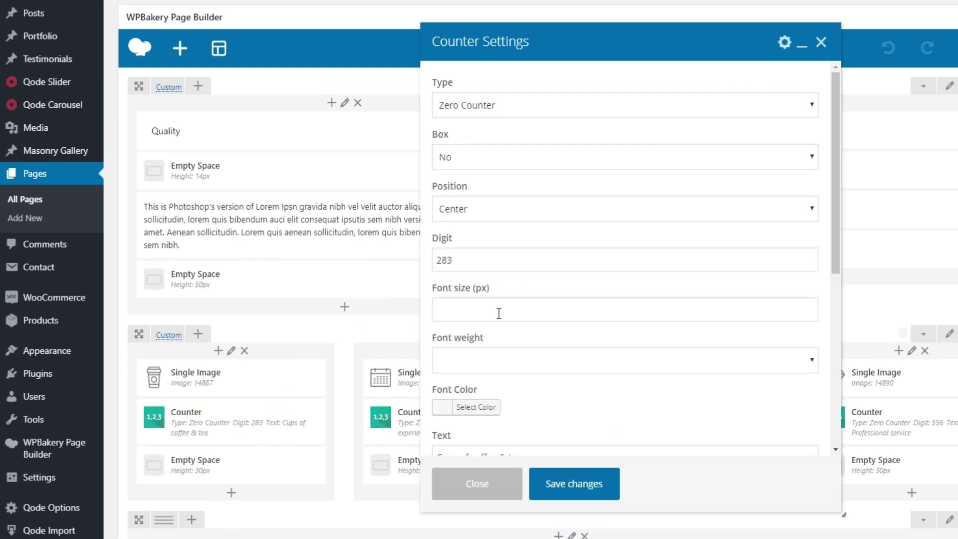
pyautogui.scroll(-3, 499, 313)
pyautogui.click(483, 273)
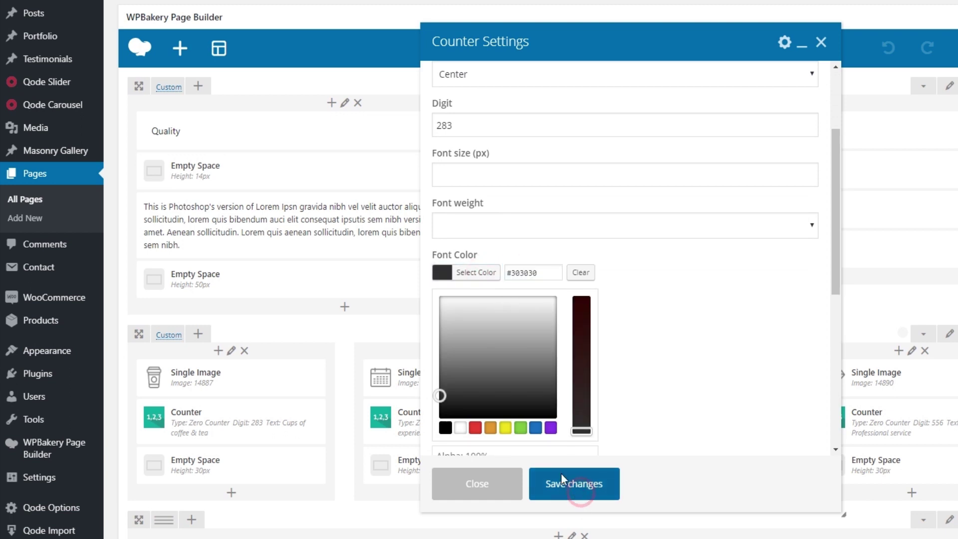
pyautogui.click(576, 488)
# Apply the same #303030 font color to the other three counters and update the About Us page.
pyautogui.click(464, 421)
pyautogui.click(574, 483)
pyautogui.click(684, 420)
pyautogui.click(574, 483)
pyautogui.click(916, 422)
pyautogui.click(574, 483)
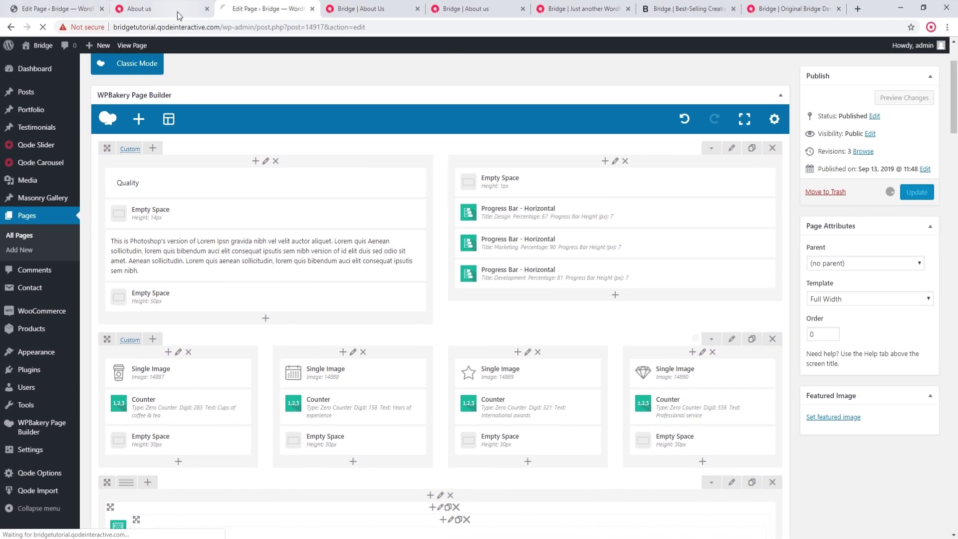
# Reload the live About Us page and check the counter digit colors and the rest of the content.
pyautogui.click(363, 9)
pyautogui.scroll(10, 88, 146)
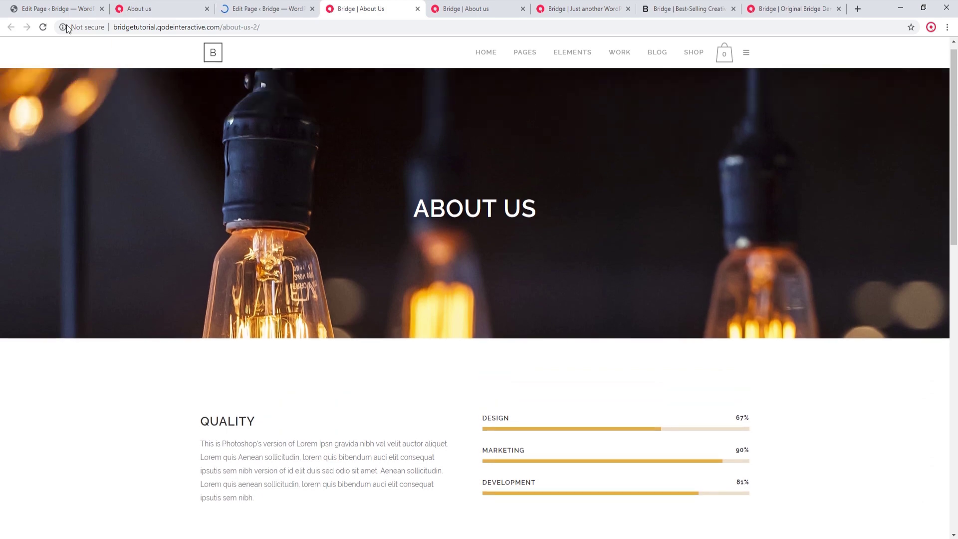
pyautogui.click(44, 28)
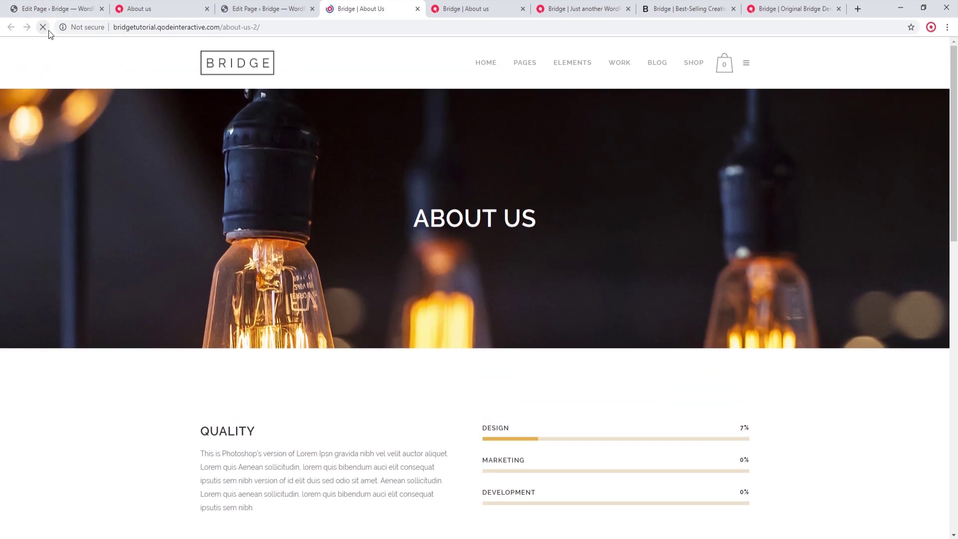
pyautogui.scroll(-5, 651, 211)
pyautogui.scroll(-6, 648, 205)
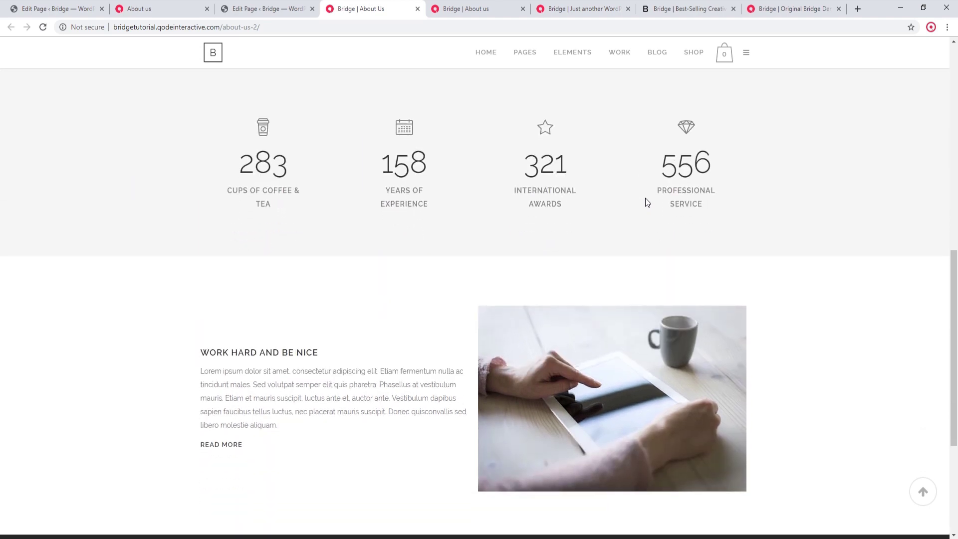
pyautogui.scroll(-2, 647, 202)
pyautogui.scroll(9, 645, 202)
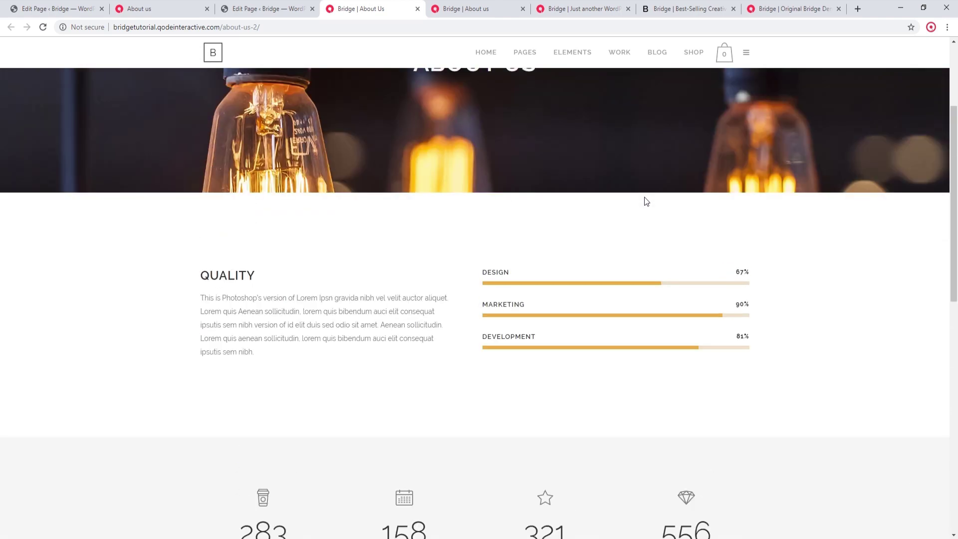
# Compare the content grid width of the bridge54 and local skaters pages with that of the new About Us page.
pyautogui.click(466, 6)
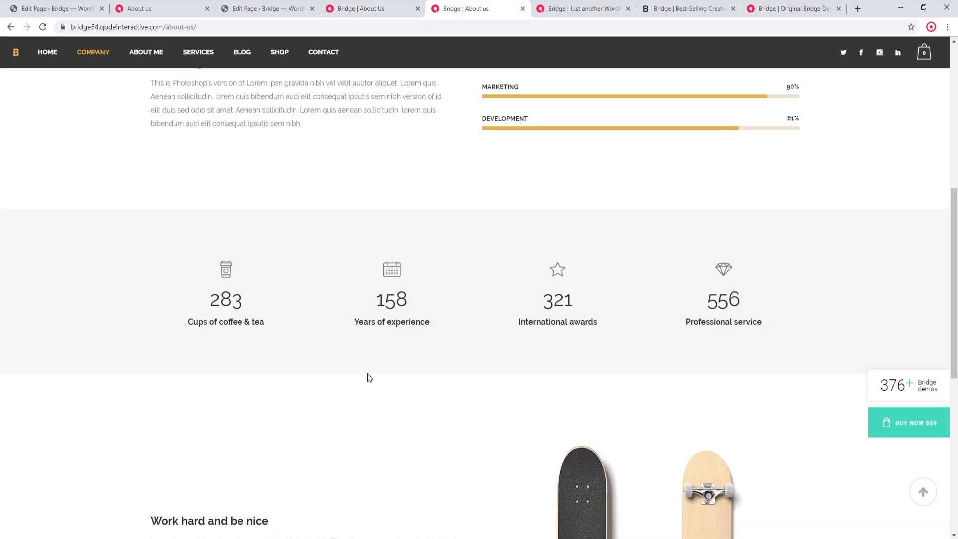
pyautogui.scroll(5, 318, 370)
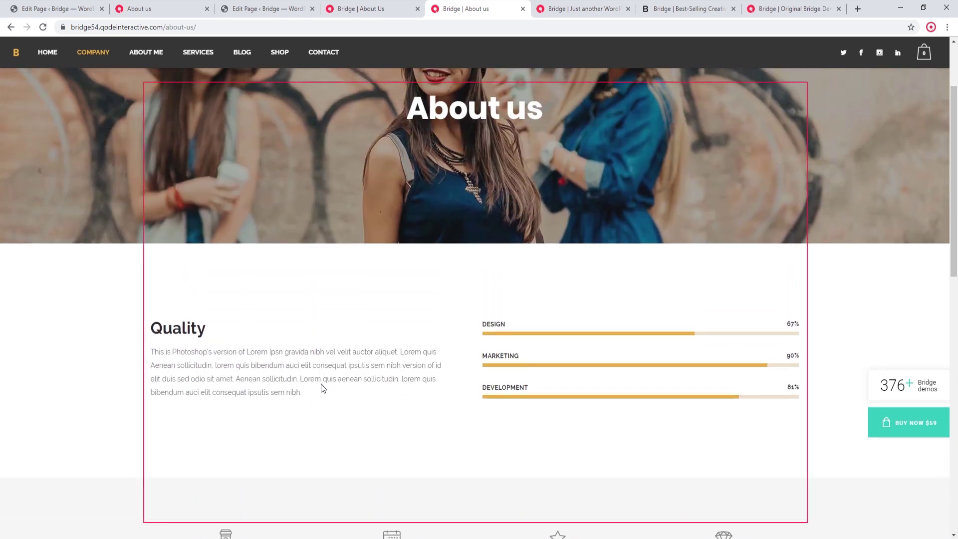
pyautogui.scroll(-4, 319, 371)
pyautogui.click(372, 8)
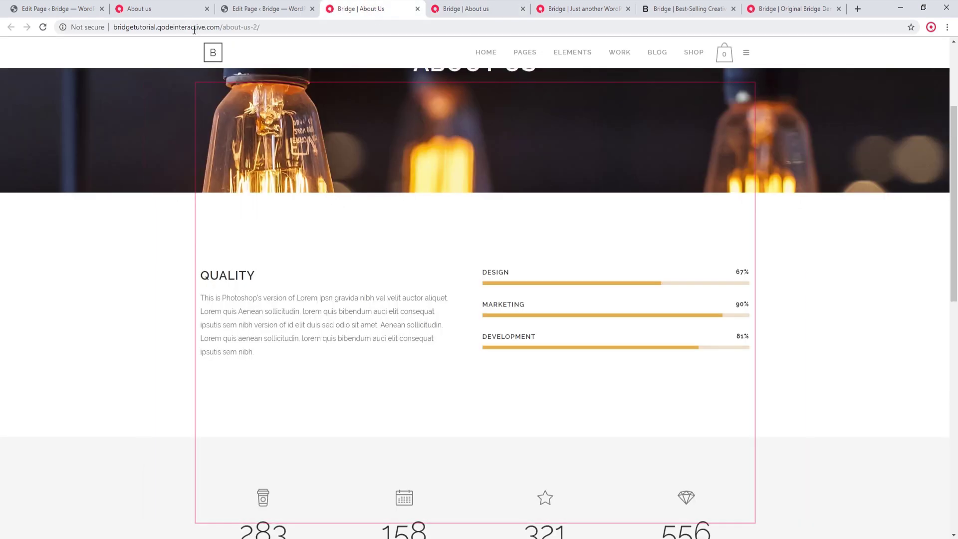
pyautogui.click(133, 5)
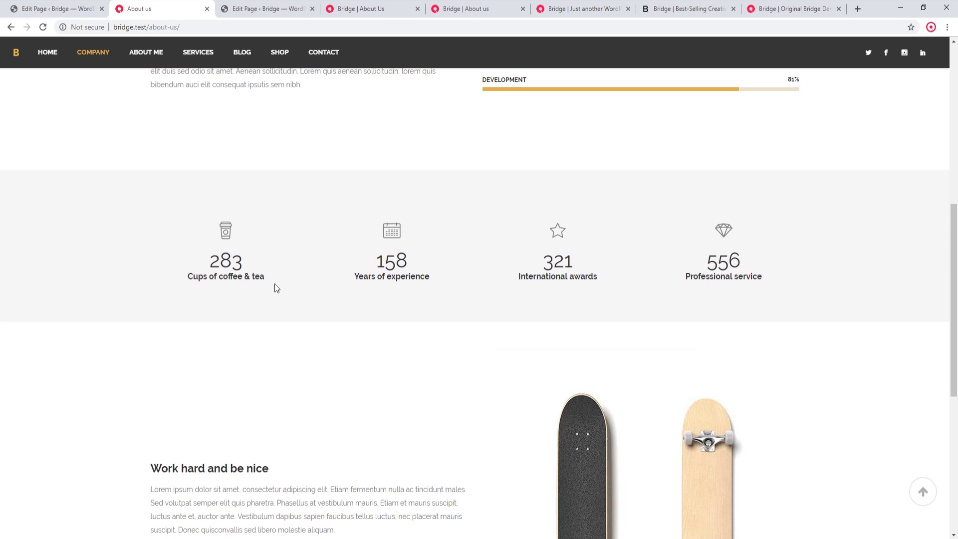
pyautogui.scroll(7, 275, 284)
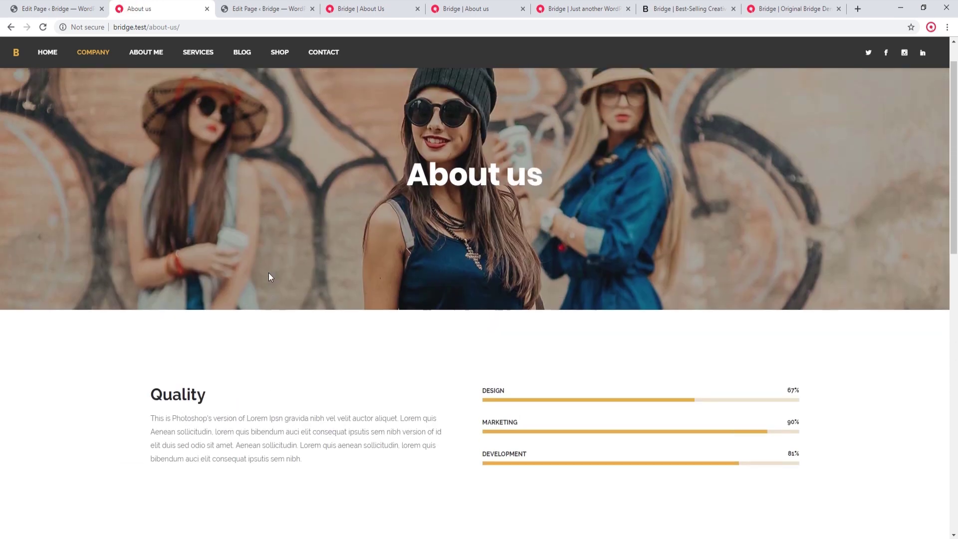
pyautogui.scroll(1, 280, 279)
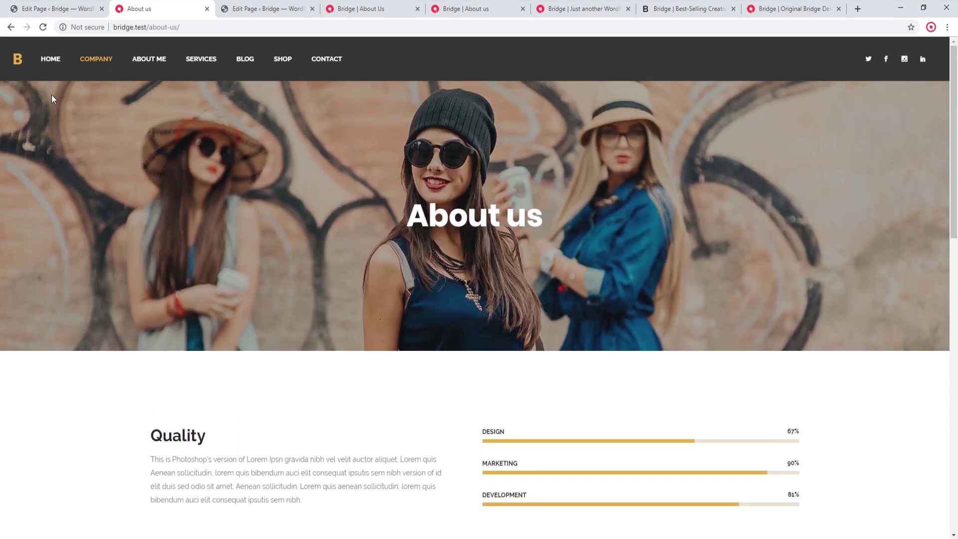
# Check the Initial Width of Content option in the skaters site's Qode Options General settings.
pyautogui.click(62, 5)
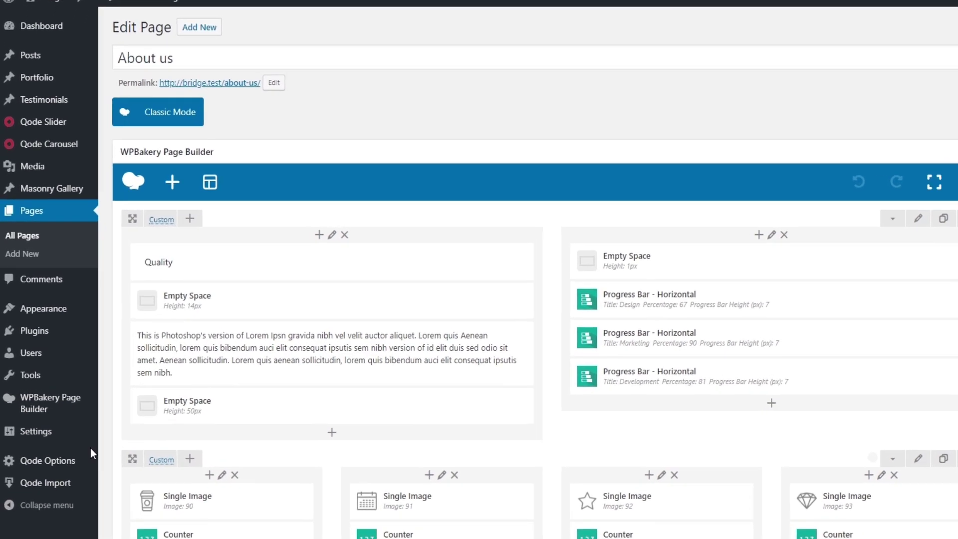
pyautogui.moveTo(57, 416)
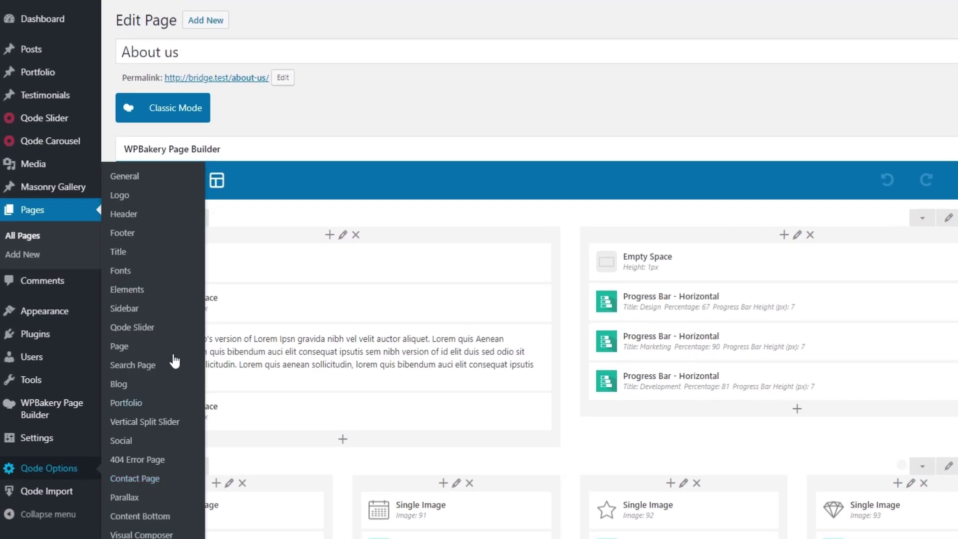
pyautogui.click(131, 175)
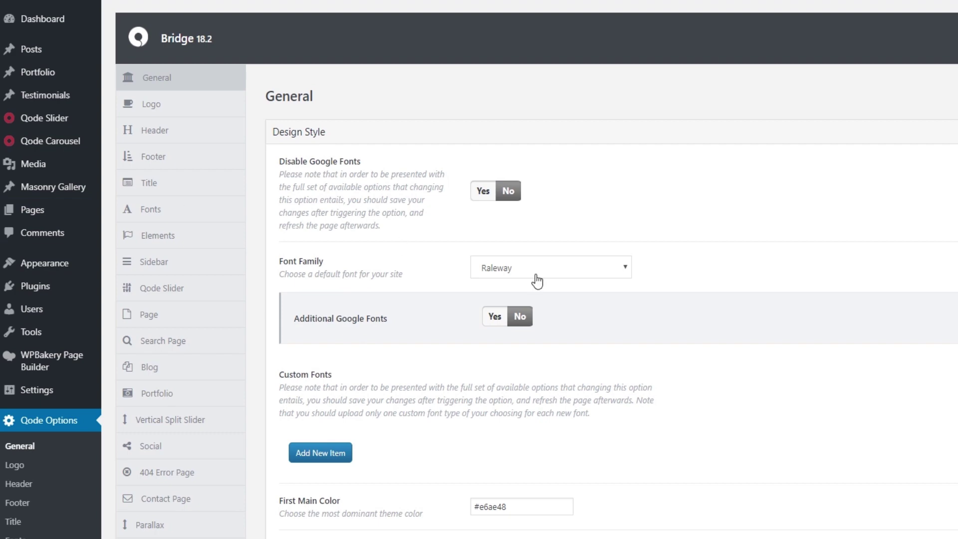
pyautogui.scroll(-5, 744, 336)
pyautogui.scroll(-10, 740, 331)
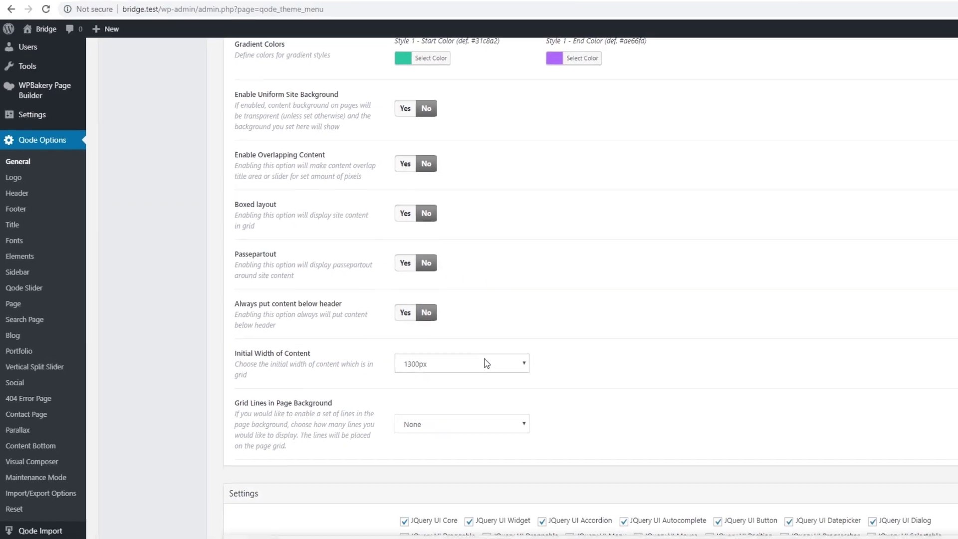
# Set the Initial Width of Content to 1300px in the Bridge Original site's general Qode Options and save the changes.
pyautogui.click(375, 5)
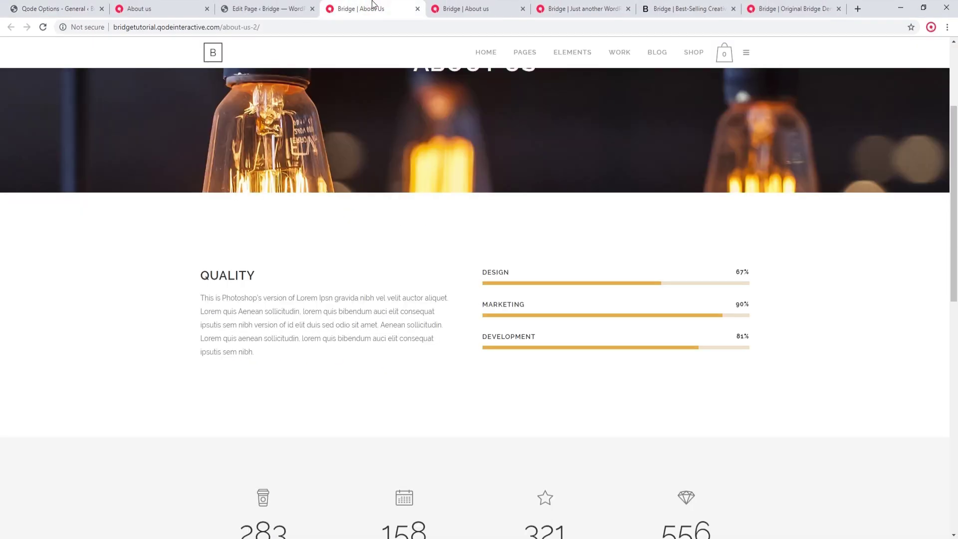
pyautogui.click(267, 9)
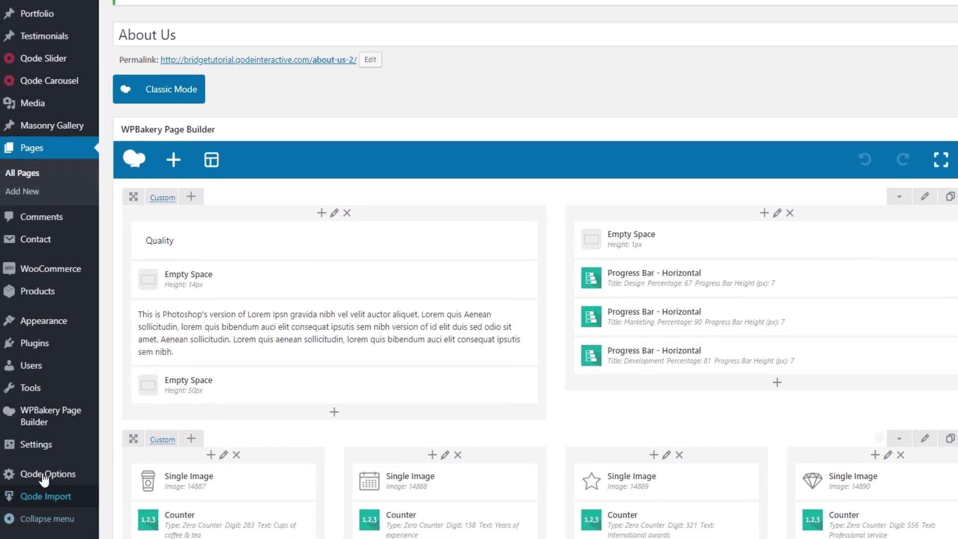
pyautogui.moveTo(45, 476)
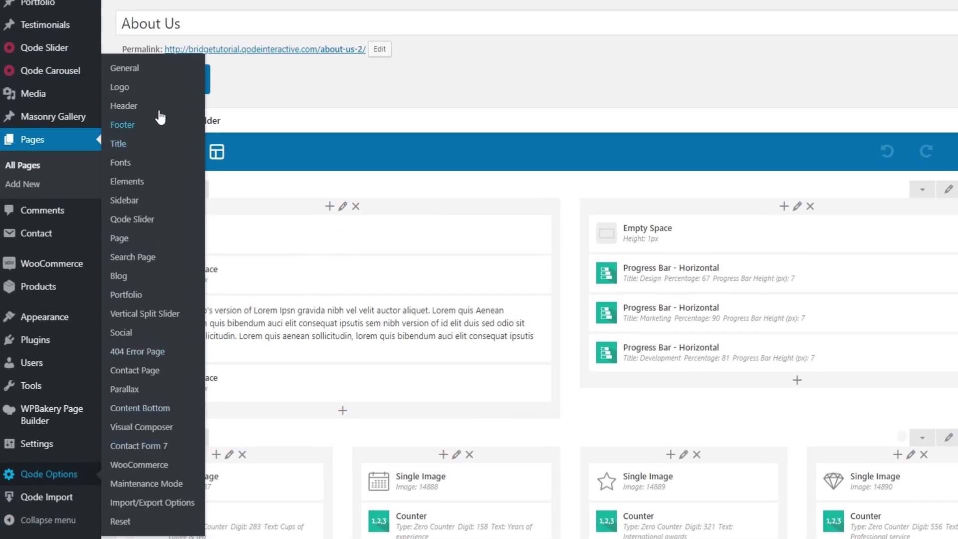
pyautogui.click(133, 72)
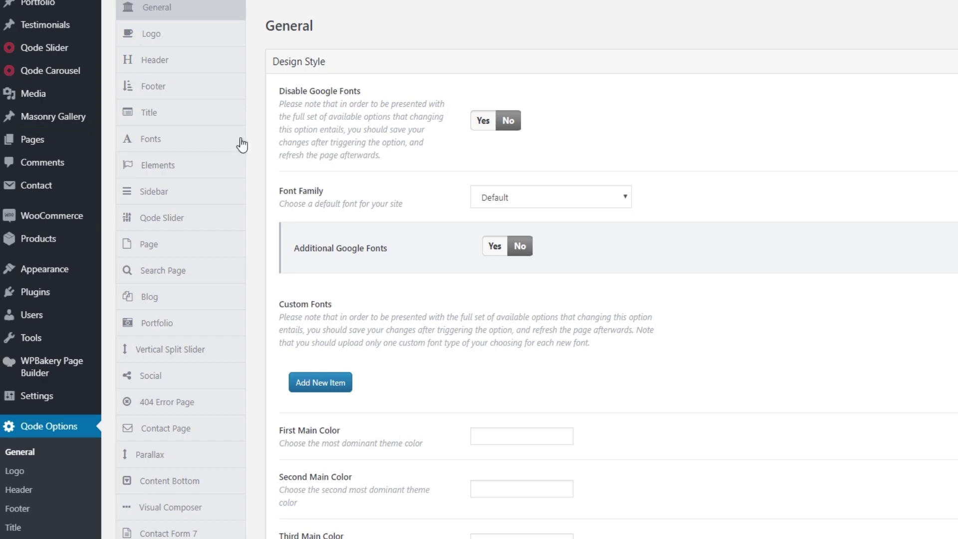
pyautogui.scroll(-3, 624, 283)
pyautogui.scroll(-12, 624, 283)
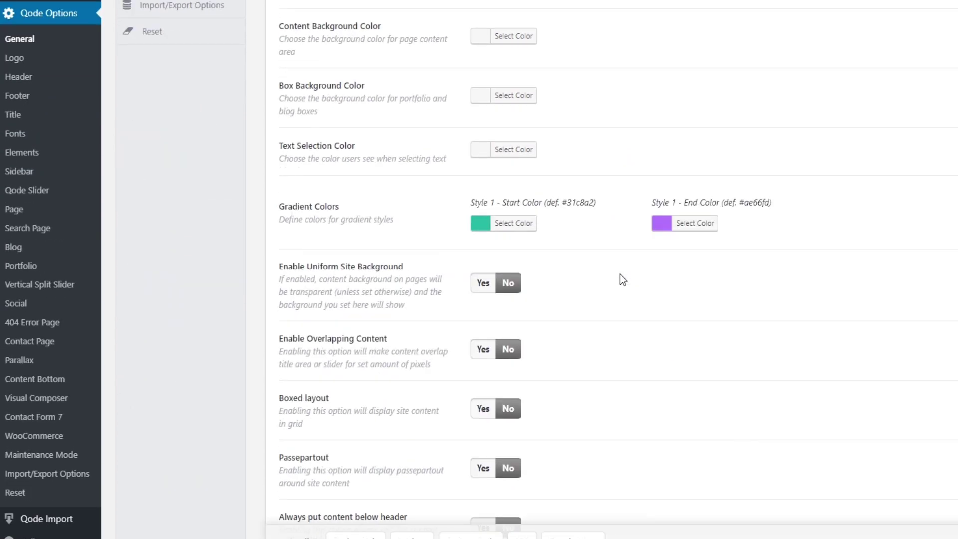
pyautogui.scroll(-3, 619, 264)
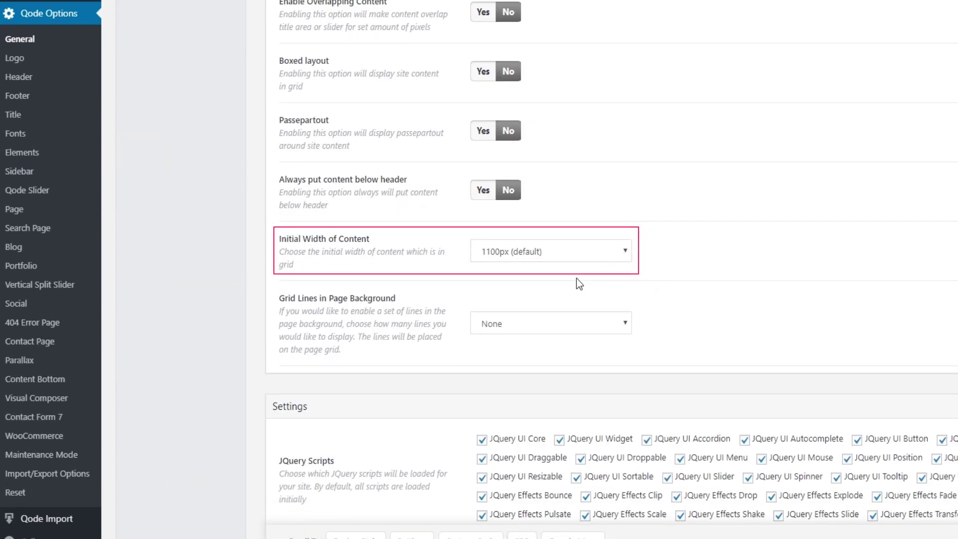
pyautogui.click(567, 258)
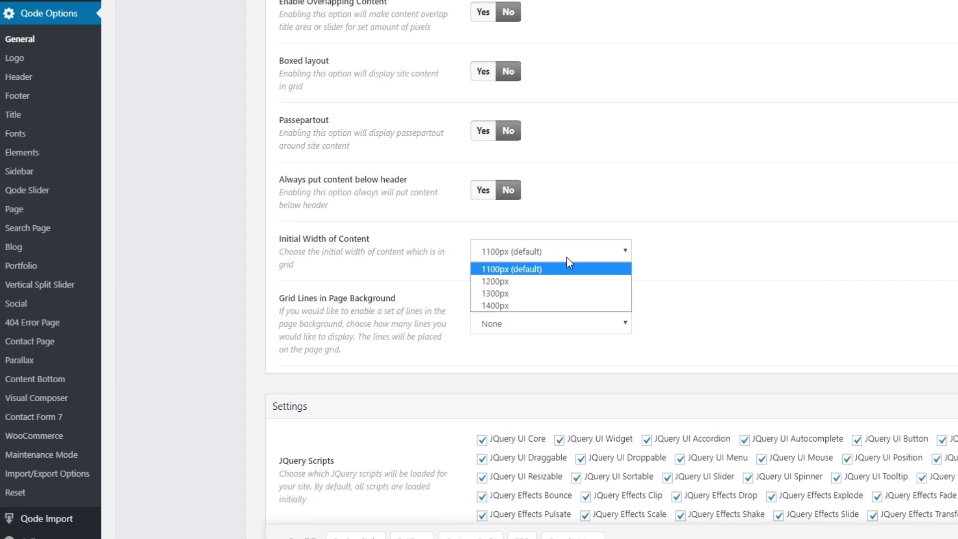
pyautogui.click(502, 295)
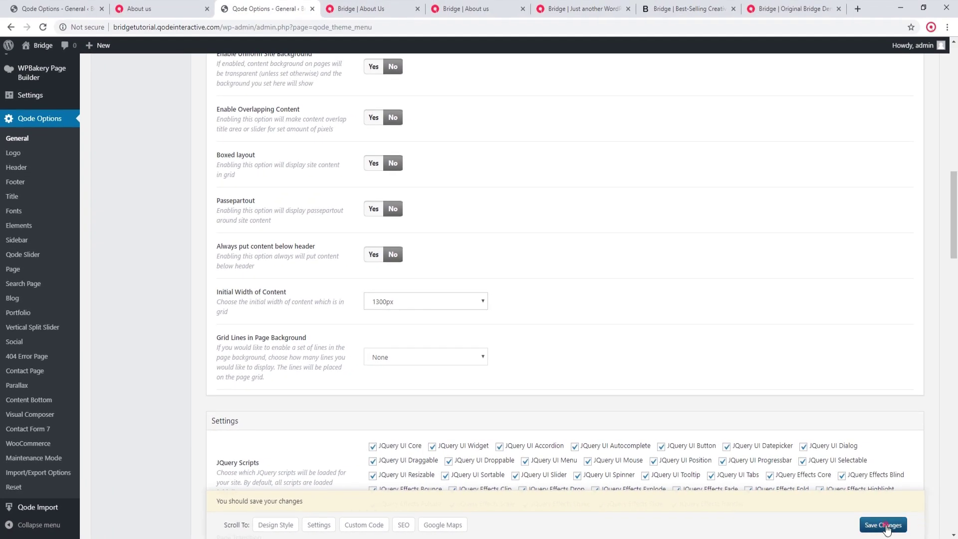
pyautogui.click(883, 526)
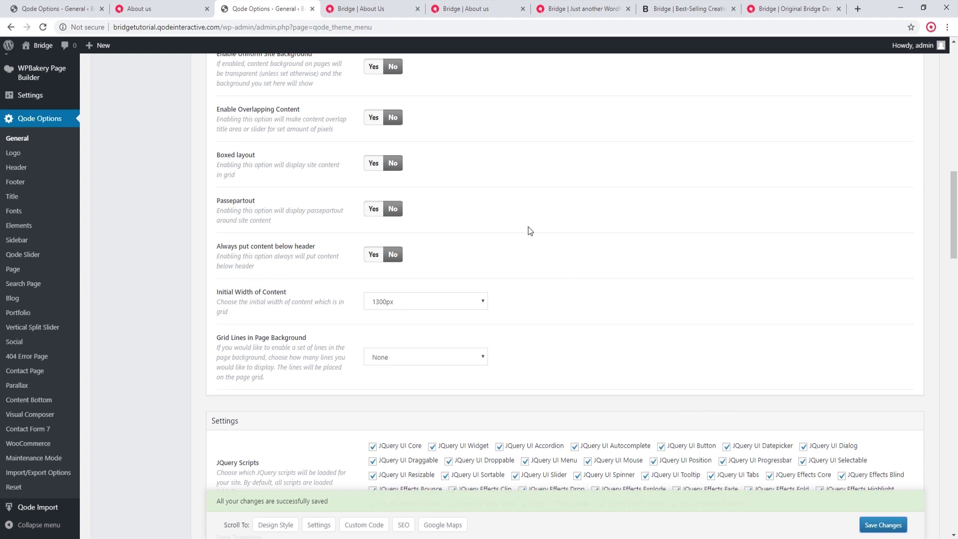
# Reload the new About Us page and compare its content width with the bridge54 About us page.
pyautogui.click(372, 9)
pyautogui.click(42, 28)
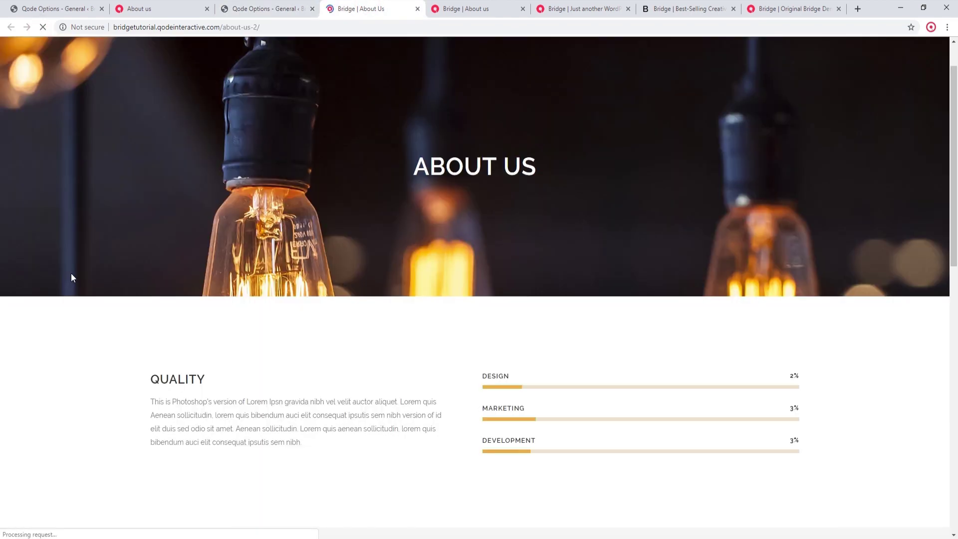
pyautogui.scroll(-4, 74, 279)
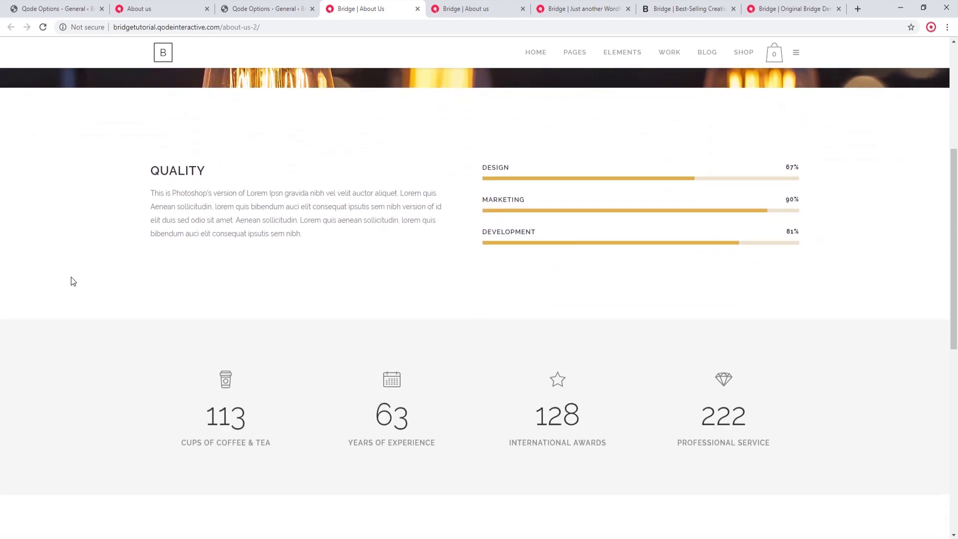
pyautogui.scroll(-4, 73, 279)
pyautogui.click(483, 11)
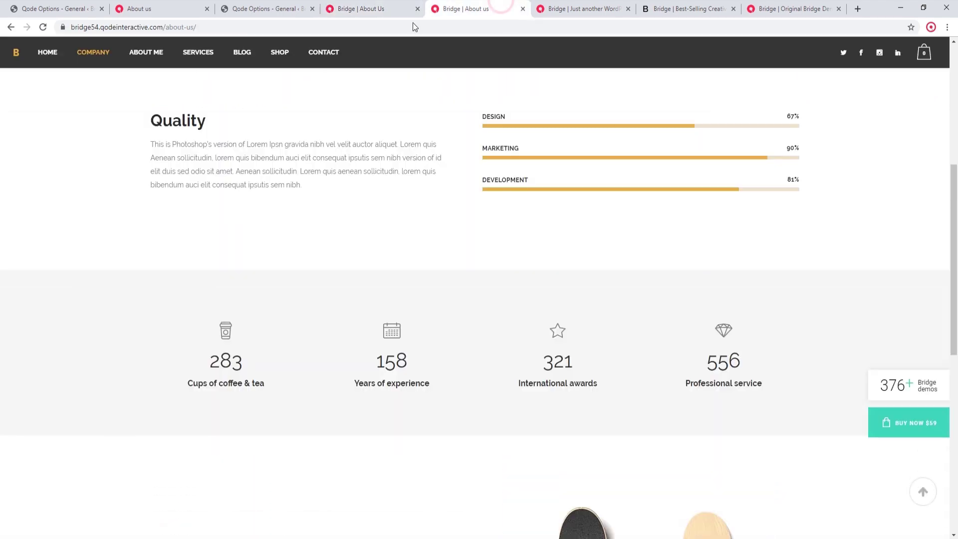
pyautogui.scroll(6, 165, 309)
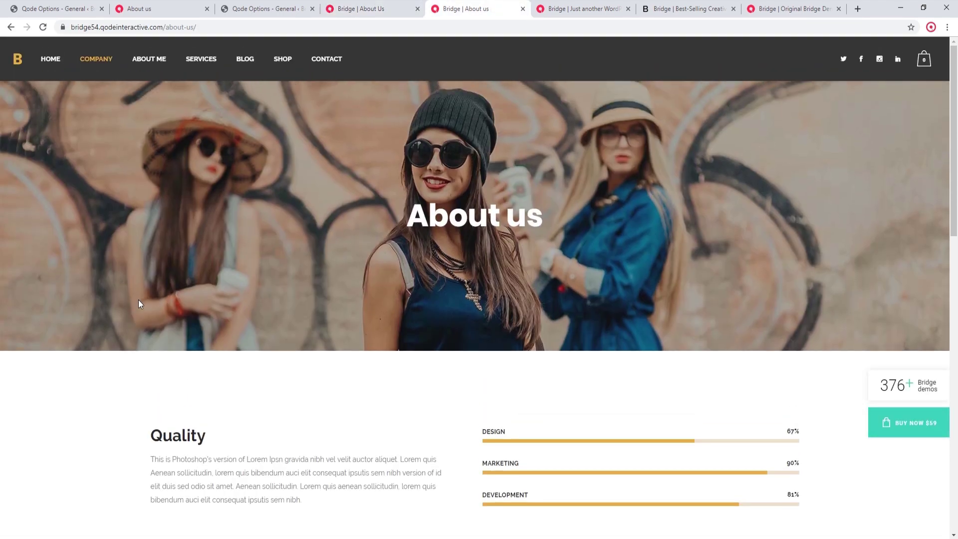
# Compare the title area and title typography of the new About Us page with the bridge54 original.
pyautogui.click(378, 5)
pyautogui.scroll(8, 213, 307)
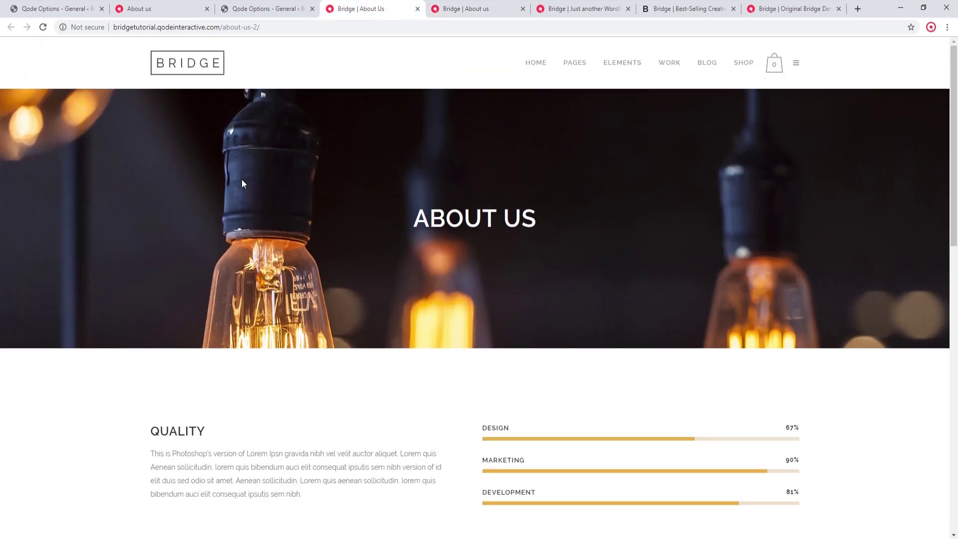
pyautogui.click(449, 8)
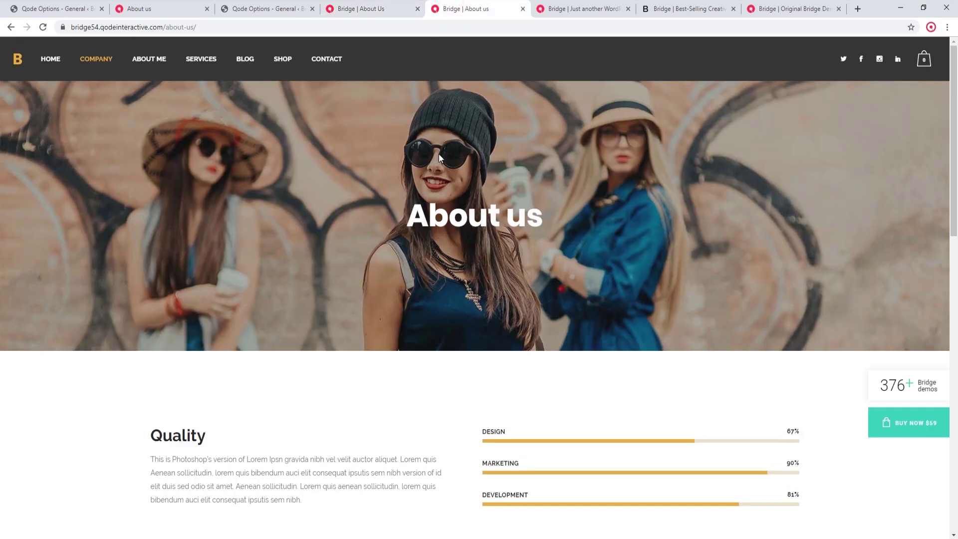
pyautogui.click(389, 5)
pyautogui.moveTo(413, 220); pyautogui.dragTo(555, 217)
pyautogui.click(509, 244)
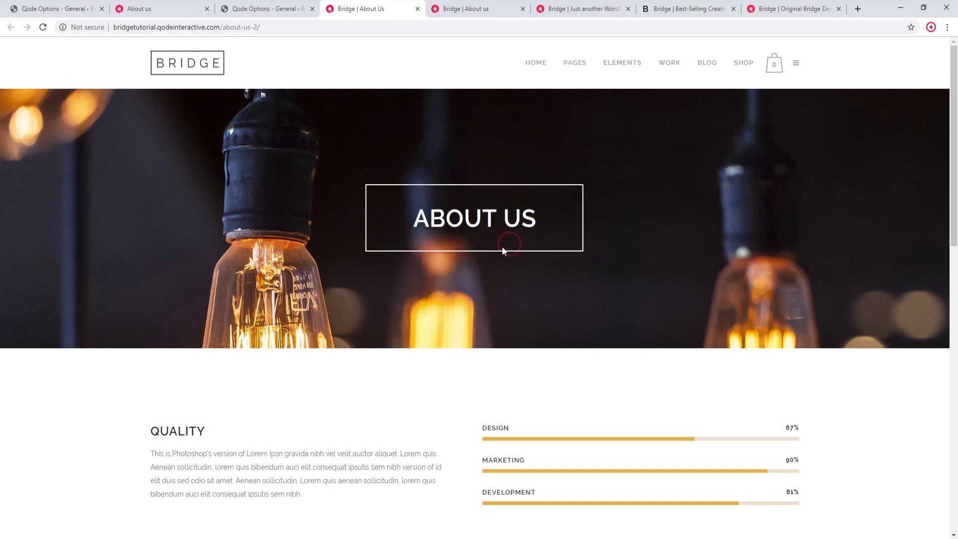
# Compare the Quality heading's font styling on the new About Us page and the bridge54 page.
pyautogui.scroll(-2, 483, 252)
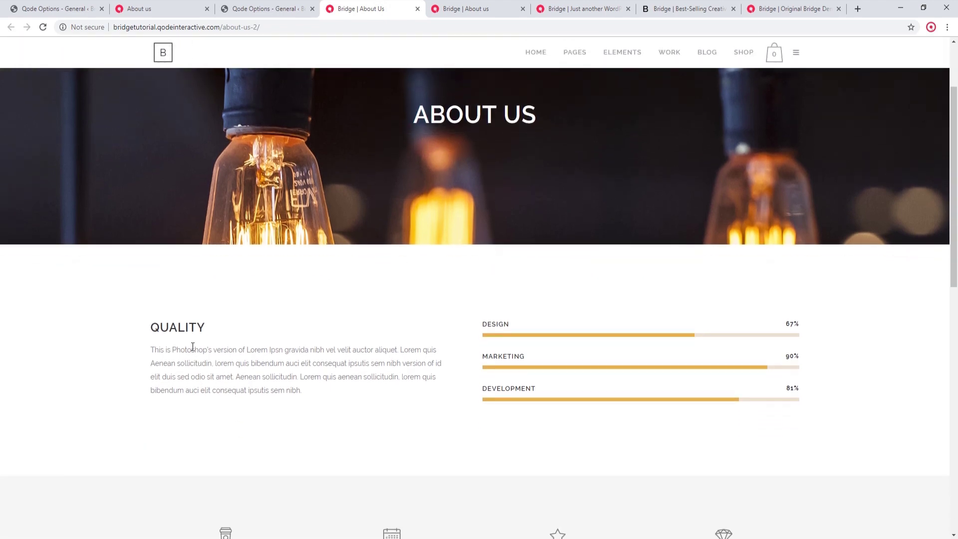
pyautogui.moveTo(149, 327); pyautogui.dragTo(213, 329)
pyautogui.click(234, 360)
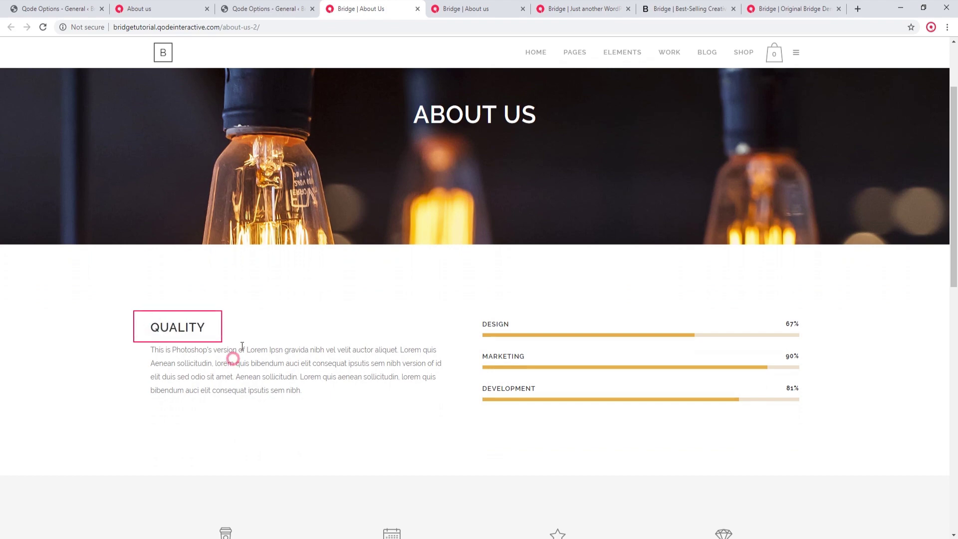
pyautogui.click(477, 9)
pyautogui.scroll(-5, 159, 236)
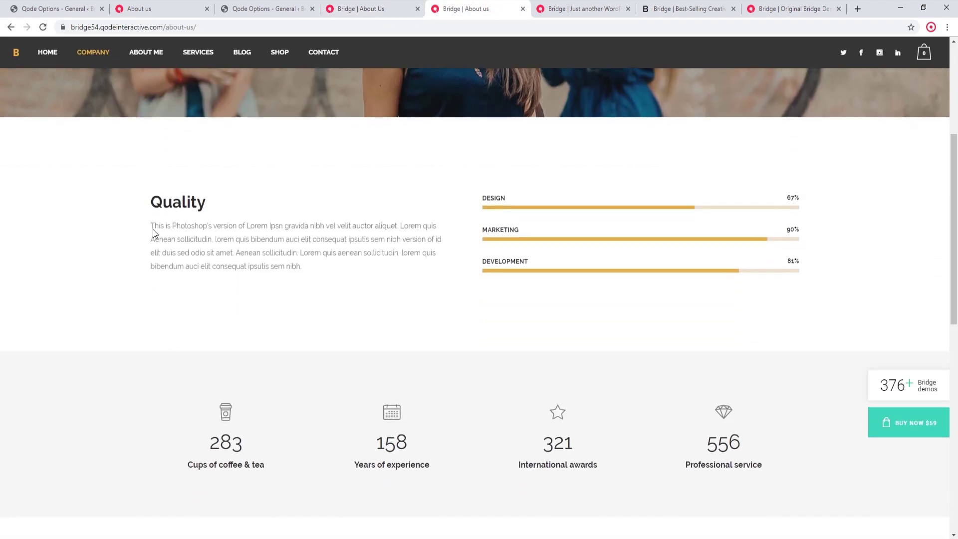
pyautogui.moveTo(148, 202); pyautogui.dragTo(220, 199)
pyautogui.click(265, 241)
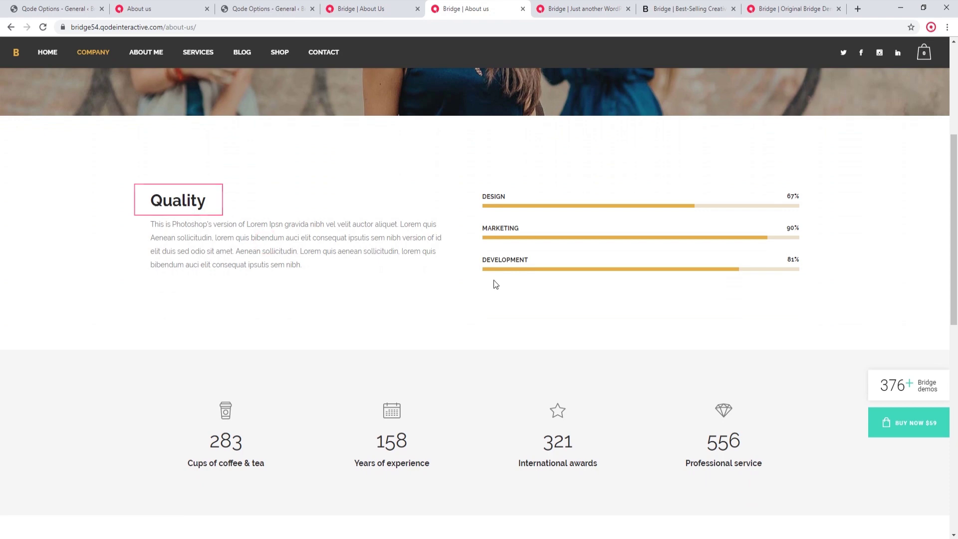
# Compare the progress bar and counter sections of the bridge54 page with those of the new About Us page.
pyautogui.scroll(-4, 484, 297)
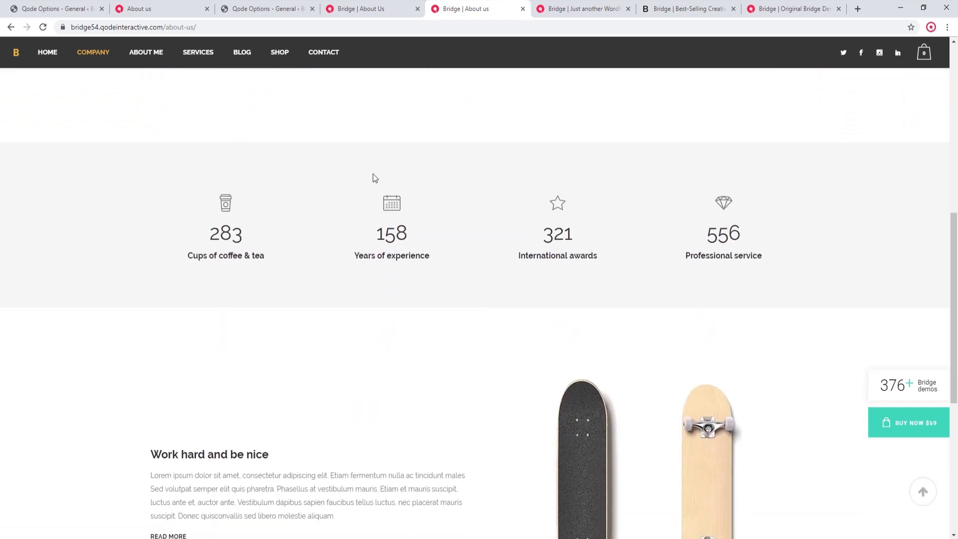
pyautogui.click(384, 9)
pyautogui.scroll(-1, 324, 383)
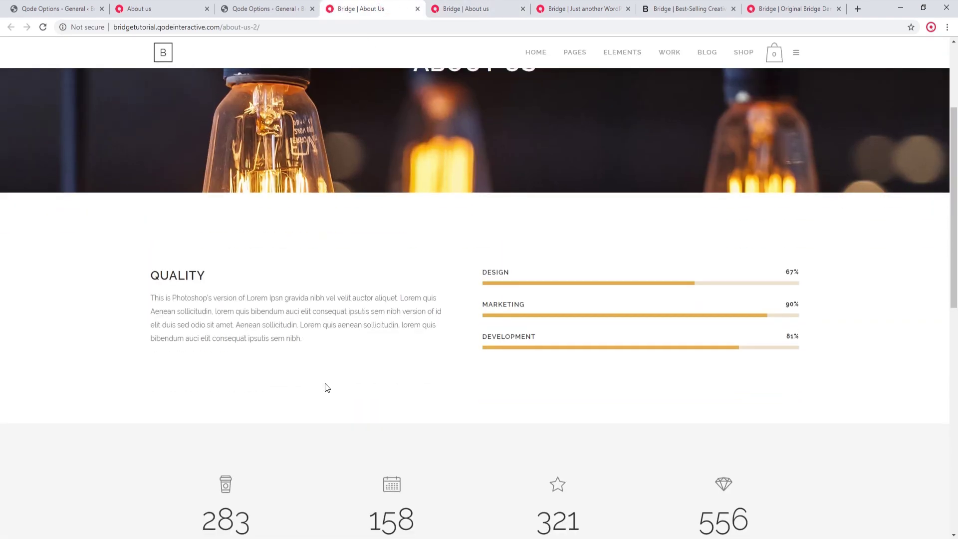
pyautogui.click(476, 9)
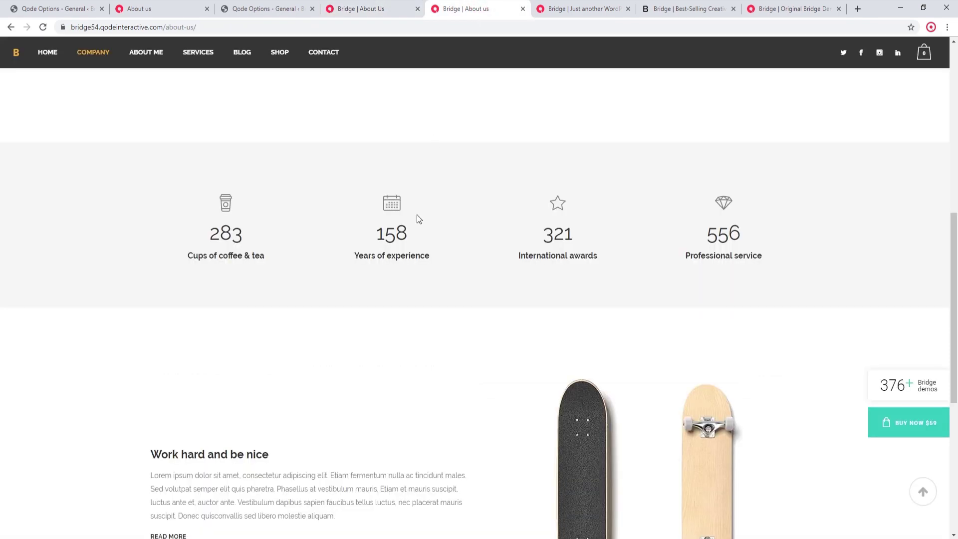
pyautogui.click(379, 4)
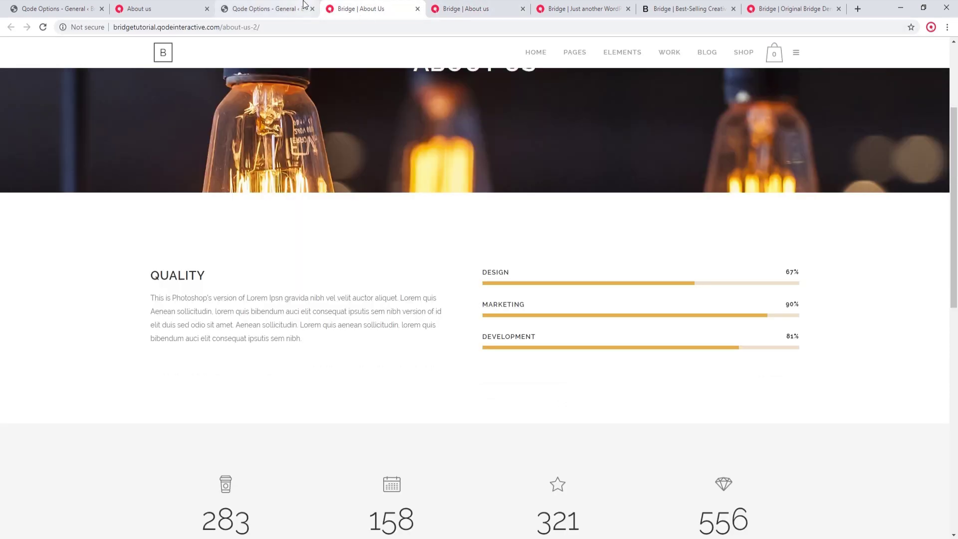
# Open the Fonts settings in the Bridge Original site's Qode Options.
pyautogui.click(287, 4)
pyautogui.scroll(10, 177, 261)
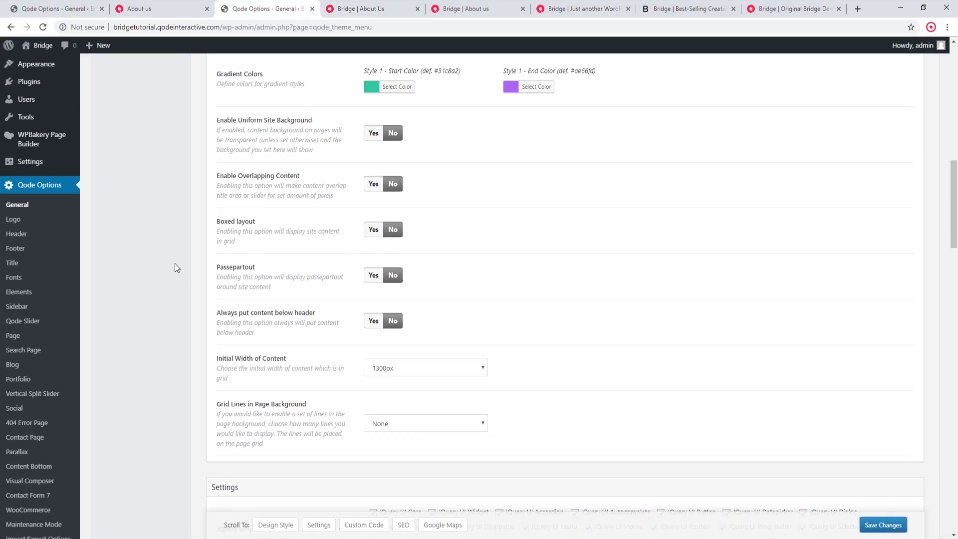
pyautogui.scroll(4, 181, 266)
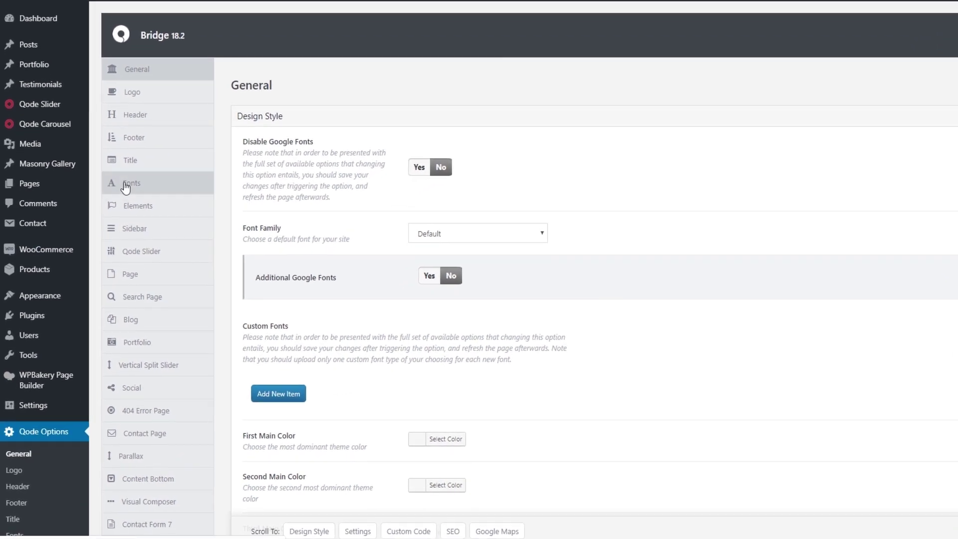
pyautogui.click(125, 187)
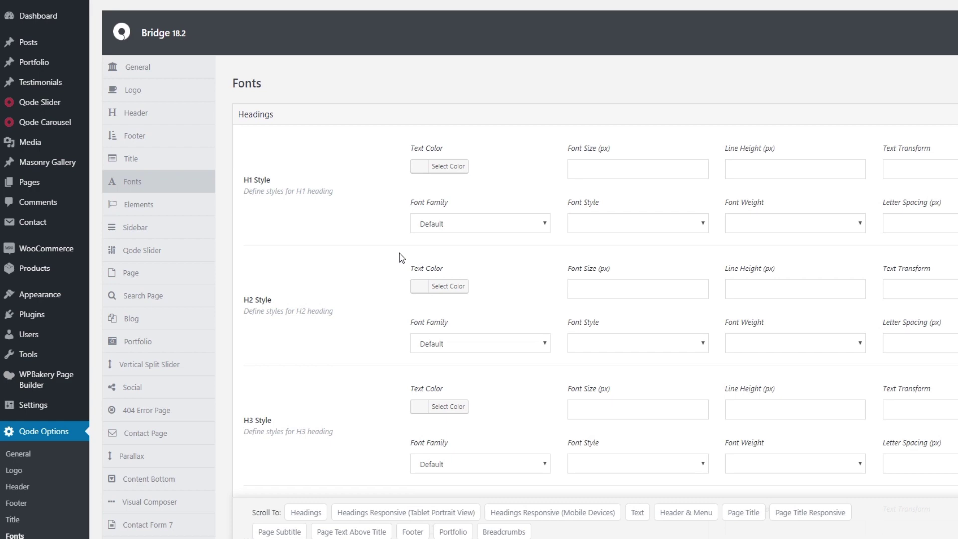
# Examine the page title and the Quality heading's typography on the bridge54 About us page.
pyautogui.click(463, 8)
pyautogui.scroll(1, 106, 385)
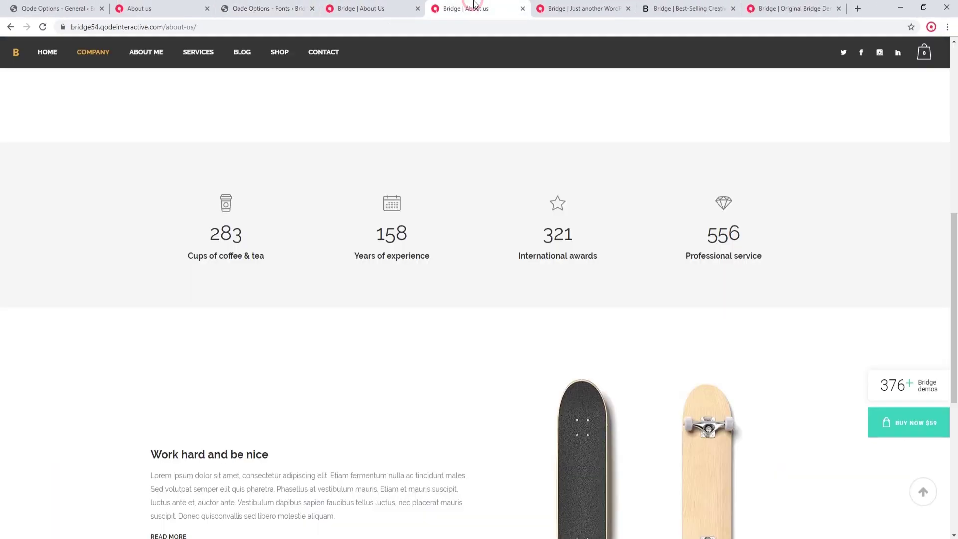
pyautogui.scroll(6, 105, 385)
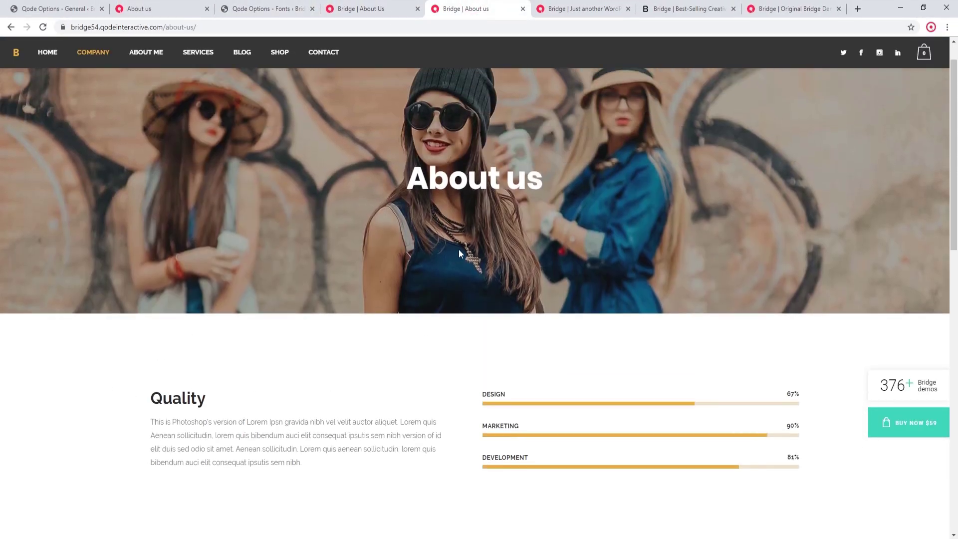
pyautogui.scroll(-5, 309, 398)
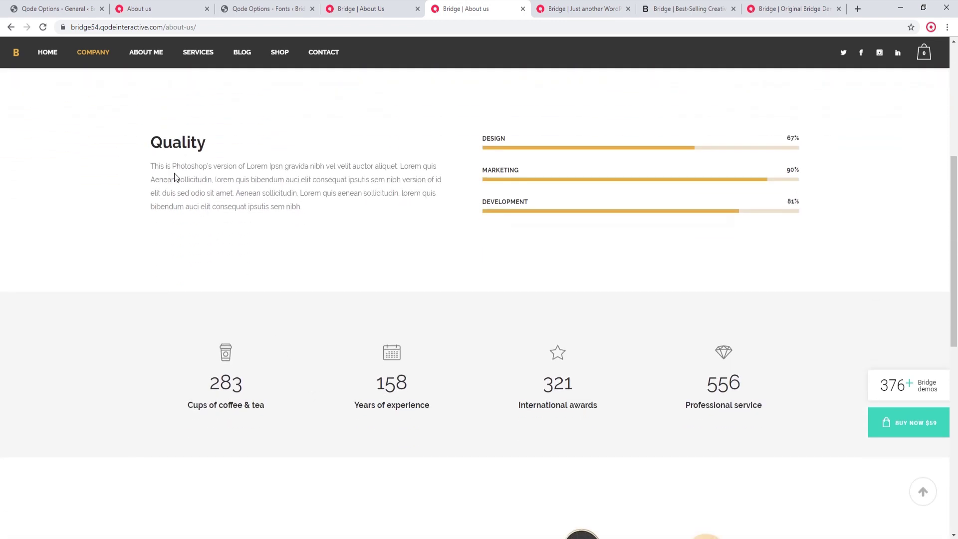
pyautogui.moveTo(149, 143); pyautogui.dragTo(234, 153)
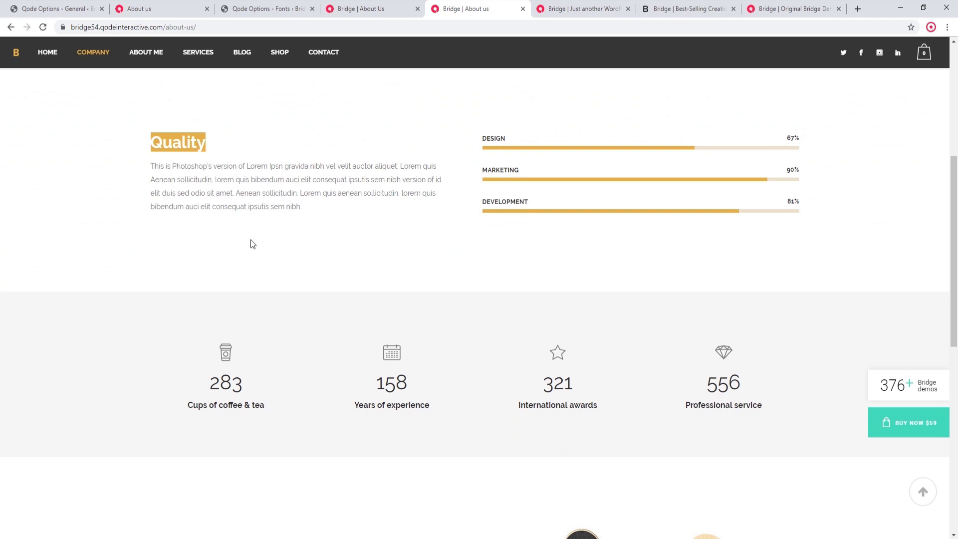
pyautogui.click(259, 206)
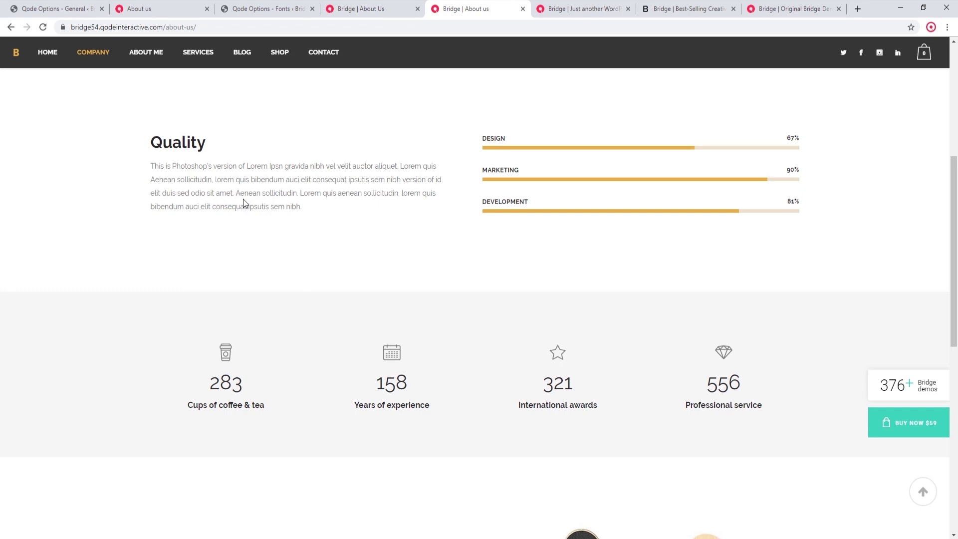
# Review the heading style options in the Bridge Original site's Fonts settings and open the Qode Import page.
pyautogui.click(269, 9)
pyautogui.scroll(-4, 67, 303)
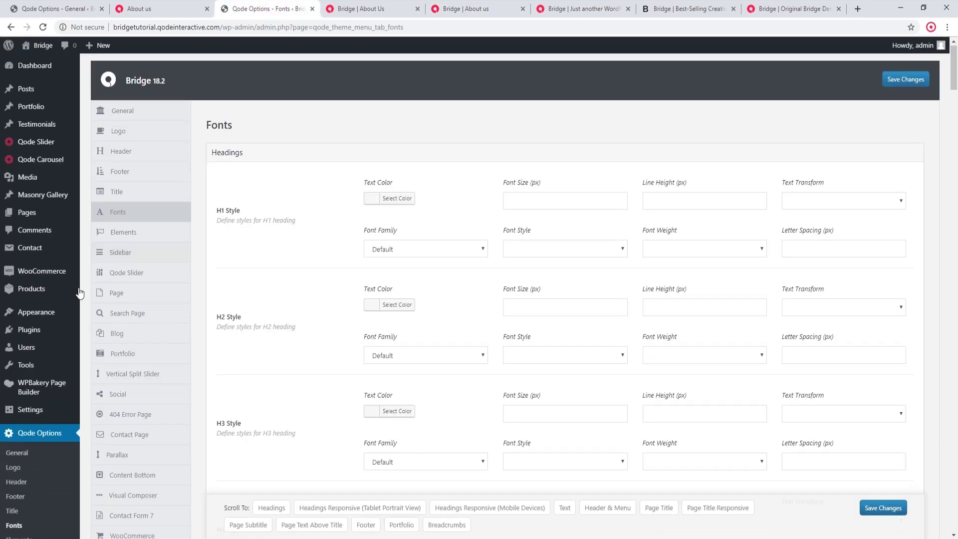
pyautogui.scroll(-8, 68, 303)
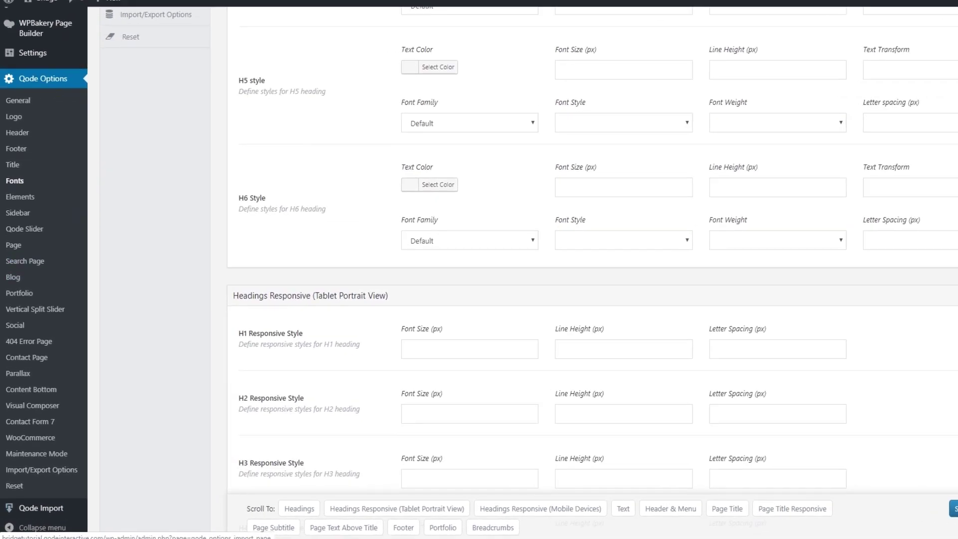
pyautogui.click(41, 514)
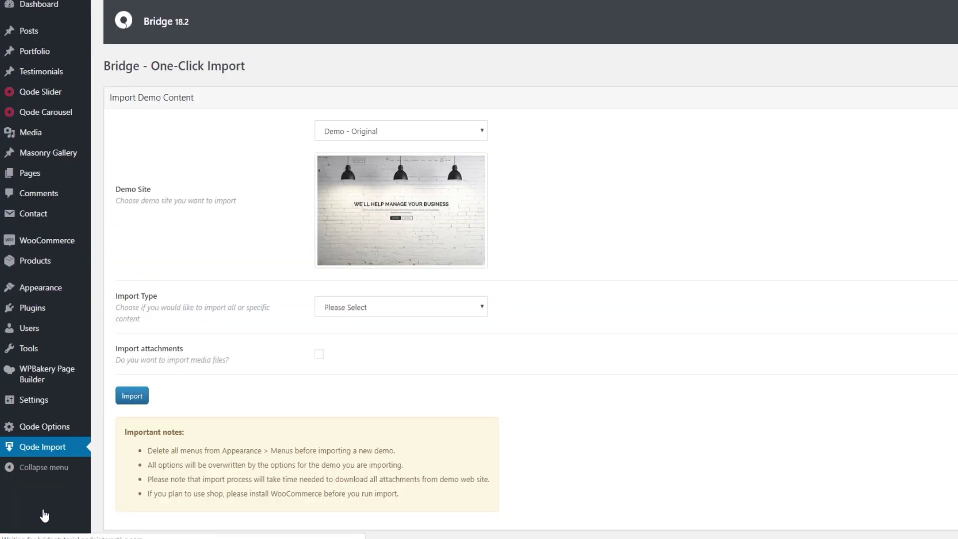
# Choose New Demo 54 - Skater as the demo site to import, with Options as the import type.
pyautogui.click(418, 127)
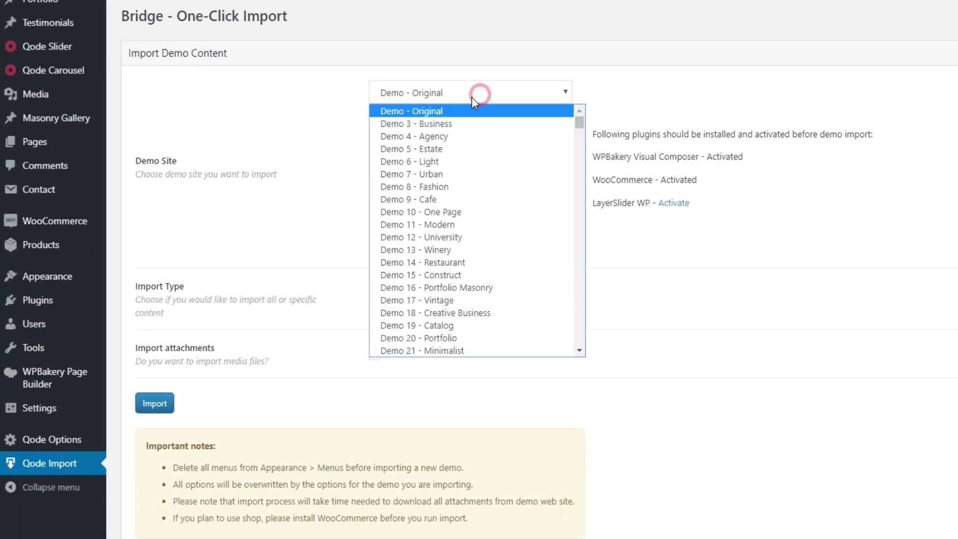
pyautogui.scroll(-15, 499, 172)
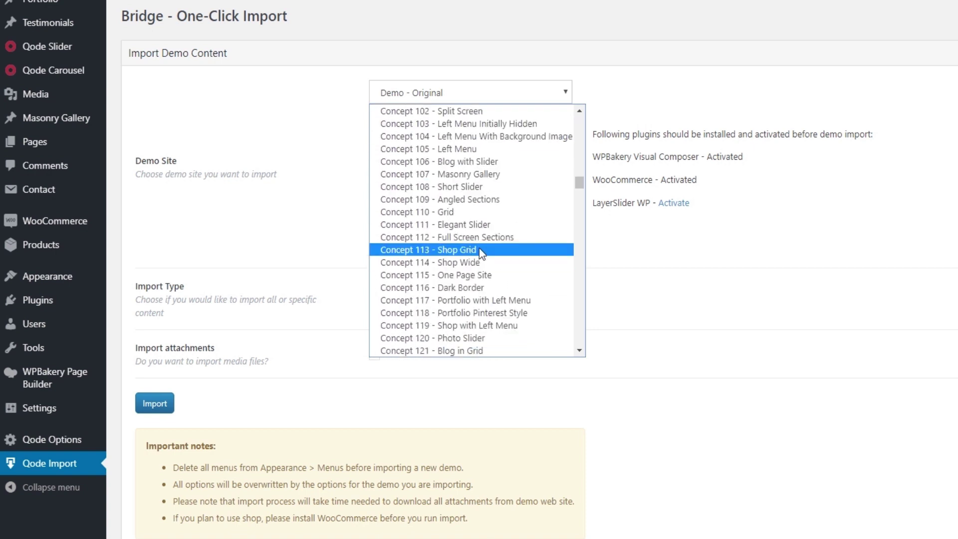
pyautogui.scroll(8, 479, 252)
pyautogui.click(463, 227)
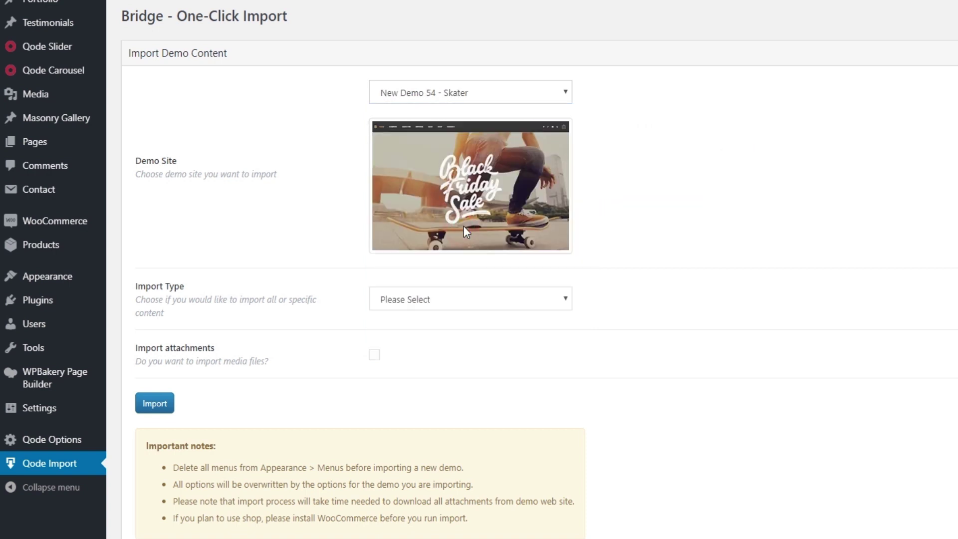
pyautogui.scroll(-1, 463, 226)
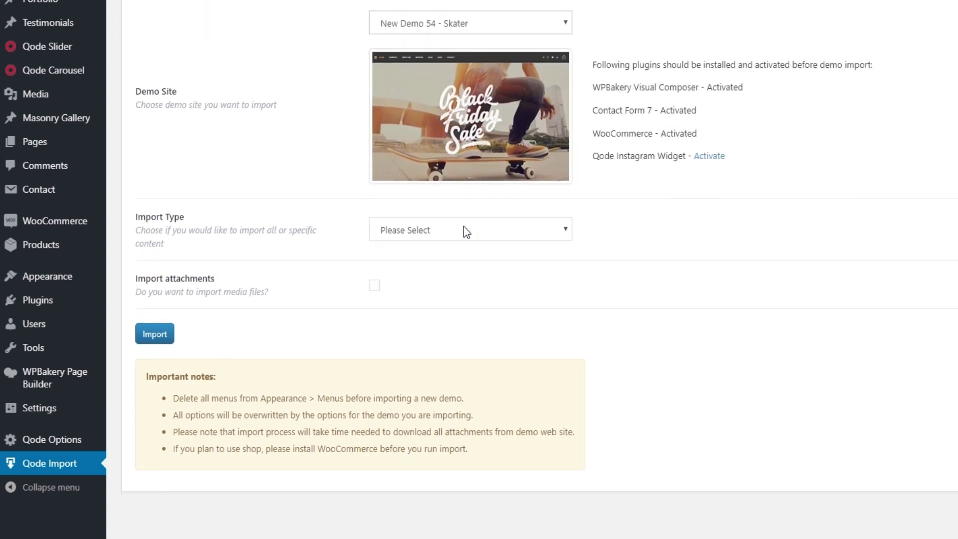
pyautogui.click(424, 231)
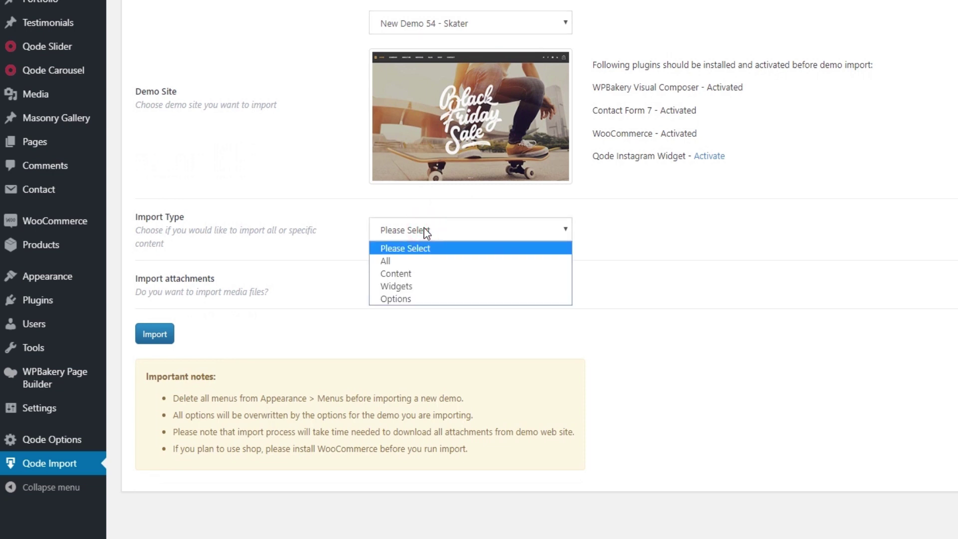
pyautogui.click(406, 301)
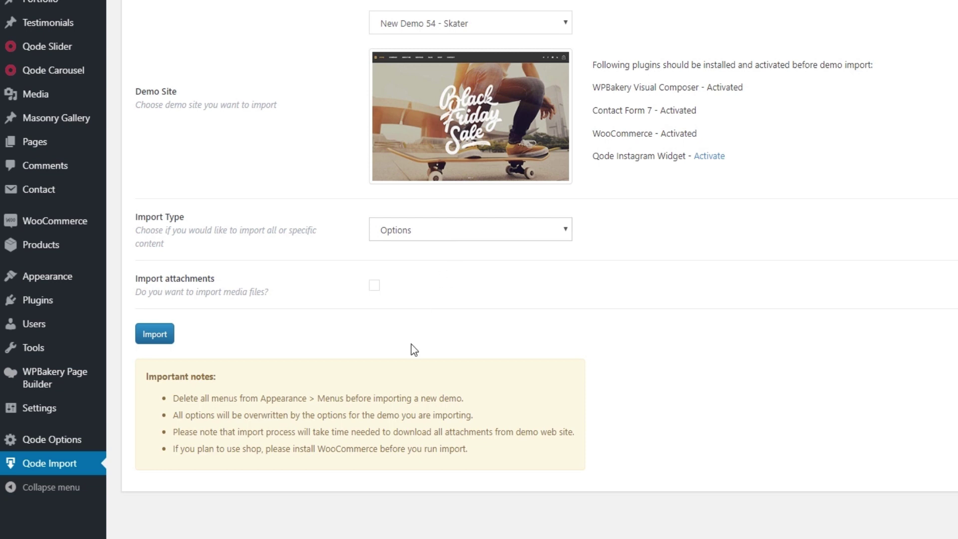
pyautogui.moveTo(44, 440)
pyautogui.click(465, 230)
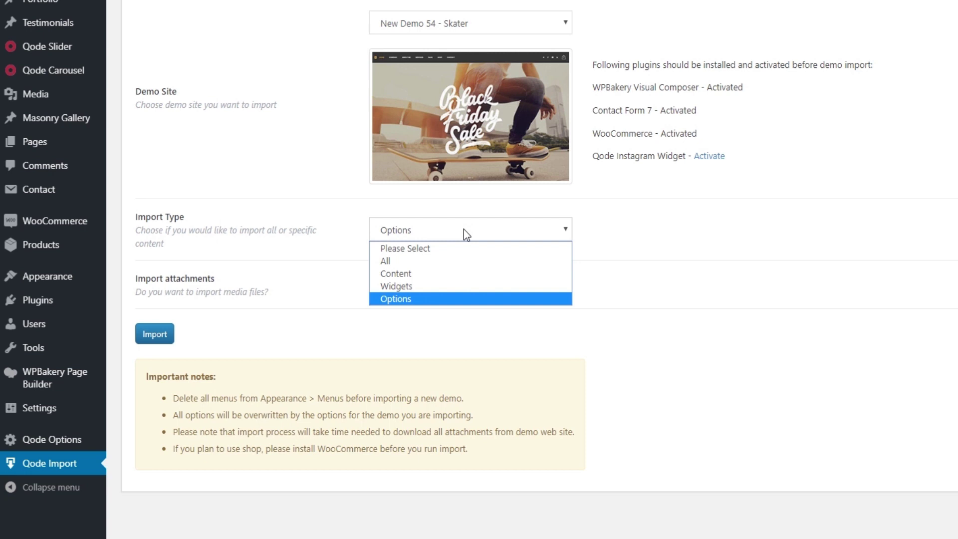
pyautogui.click(464, 230)
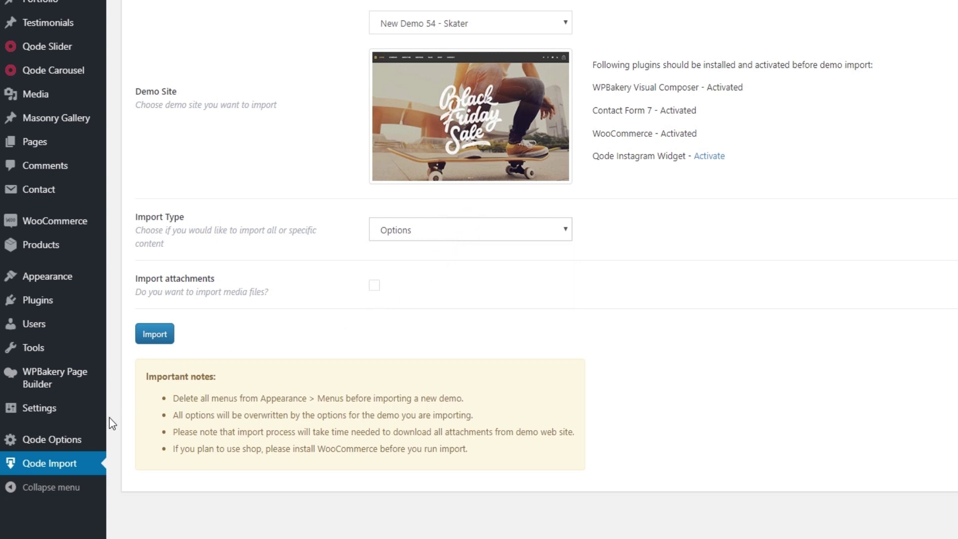
pyautogui.moveTo(78, 438)
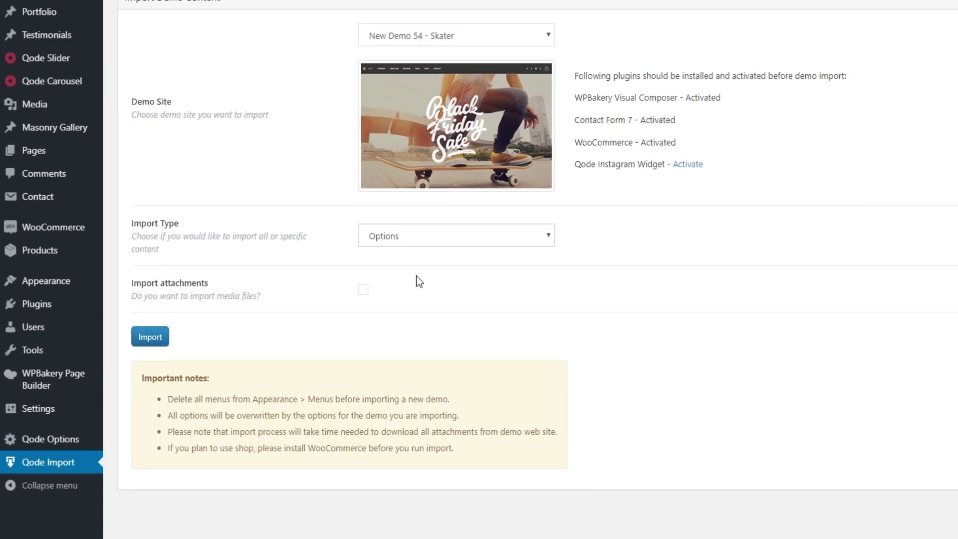
# Open the Bridge Original site's About Our Company page and its Services page in separate browser tabs.
pyautogui.click(368, 8)
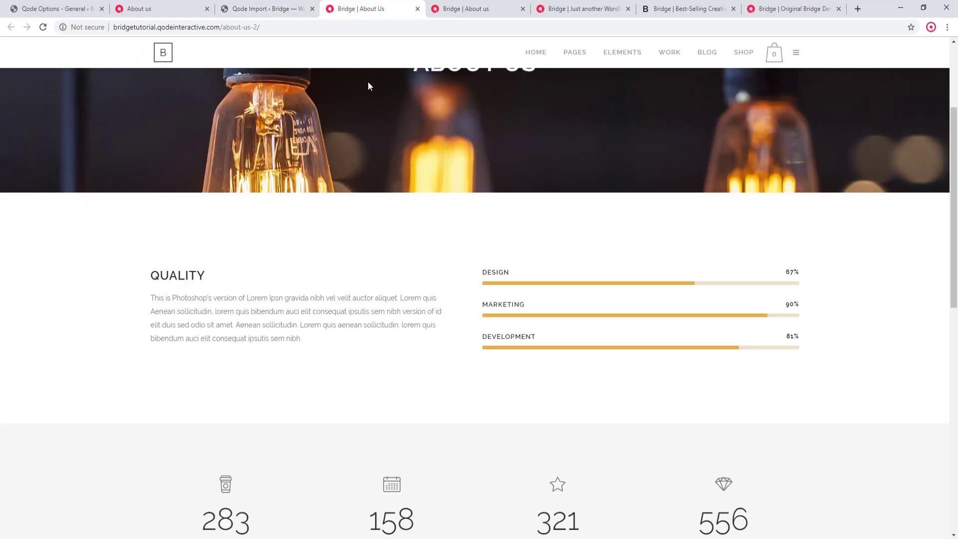
pyautogui.scroll(3, 403, 280)
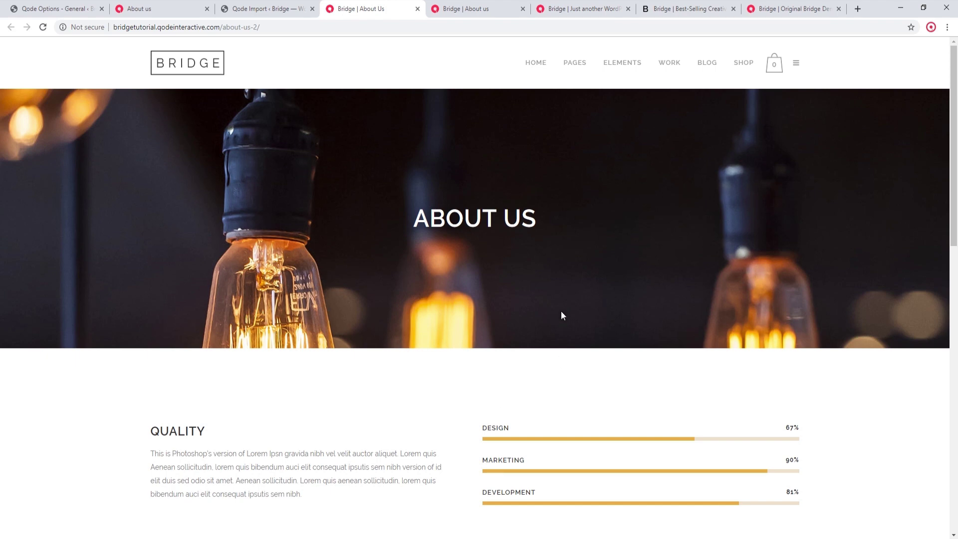
pyautogui.moveTo(575, 65)
pyautogui.click(587, 118)
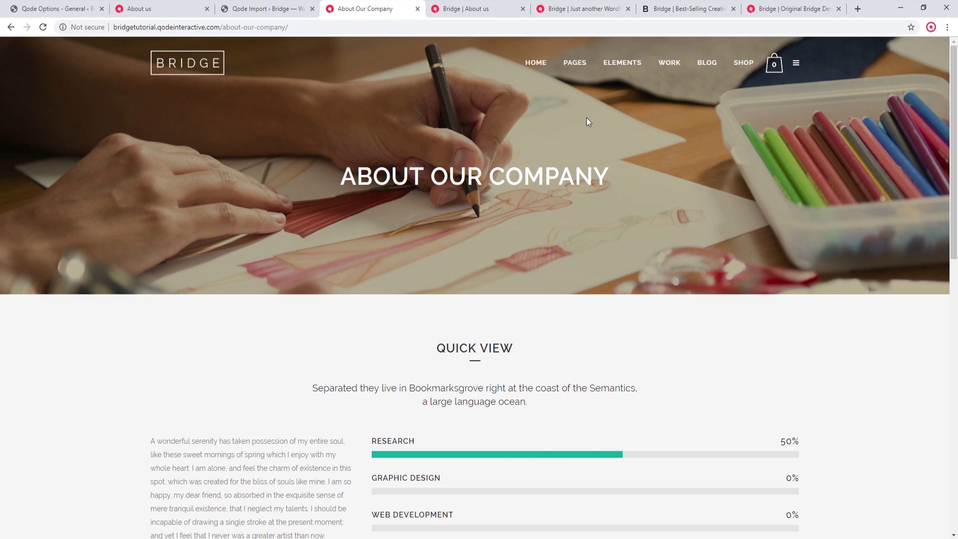
pyautogui.moveTo(574, 67)
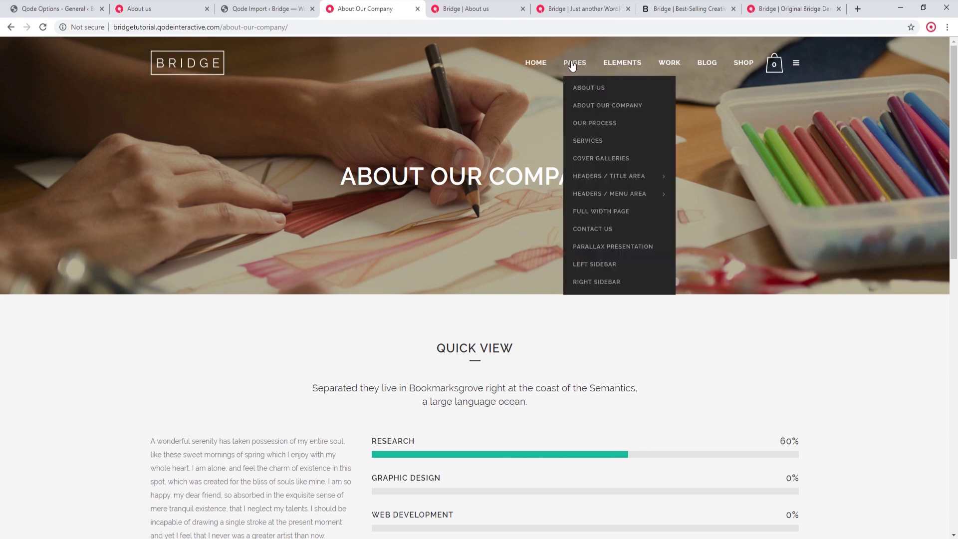
pyautogui.middleClick(582, 139)
pyautogui.click(409, 4)
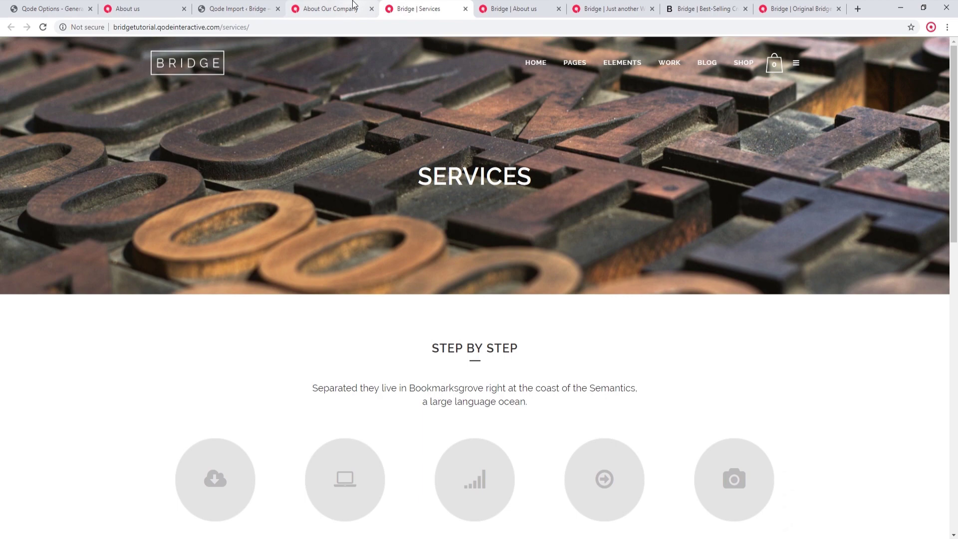
pyautogui.click(354, 4)
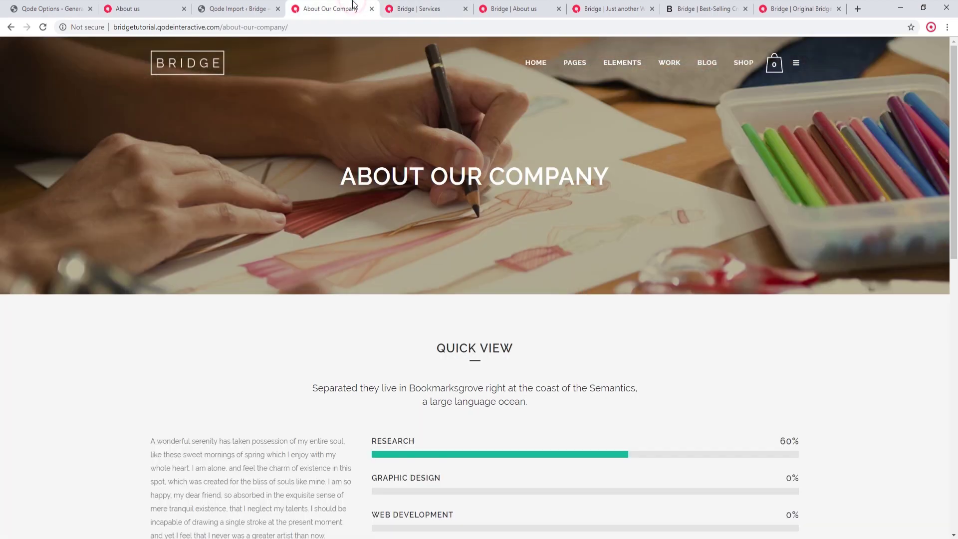
# Compare the sections of the About Our Company page with The Best Solution For Your Business section of the Services page.
pyautogui.scroll(-9, 493, 292)
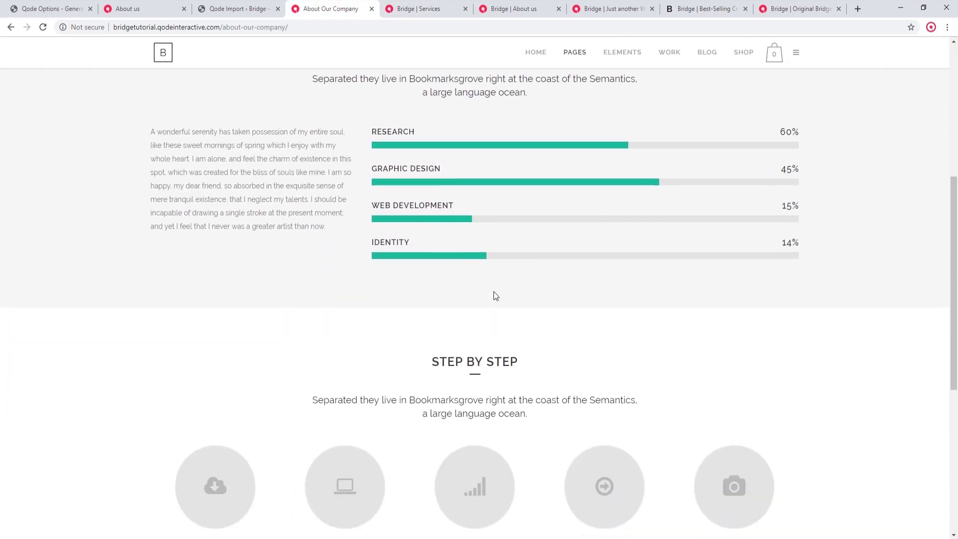
pyautogui.scroll(-2, 493, 292)
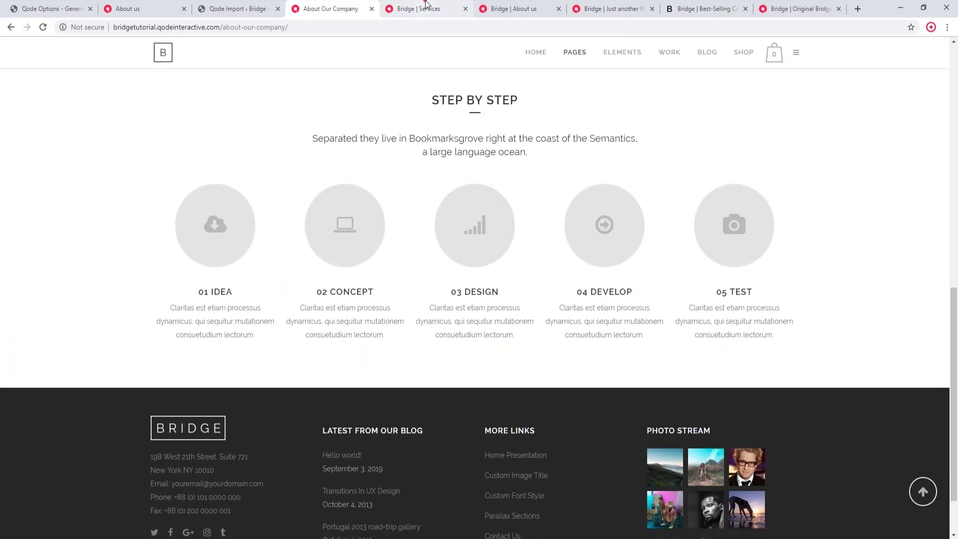
pyautogui.click(421, 9)
pyautogui.scroll(-9, 404, 272)
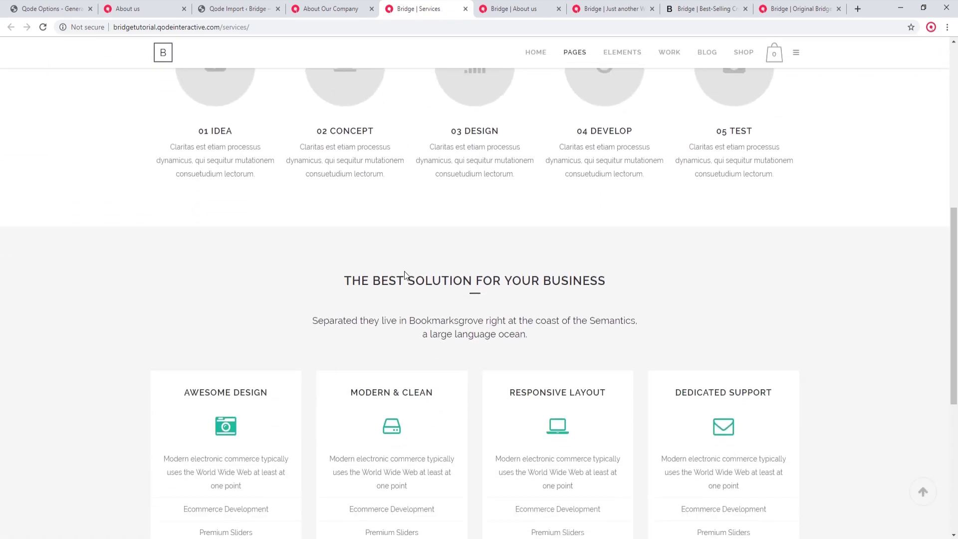
pyautogui.scroll(-3, 404, 271)
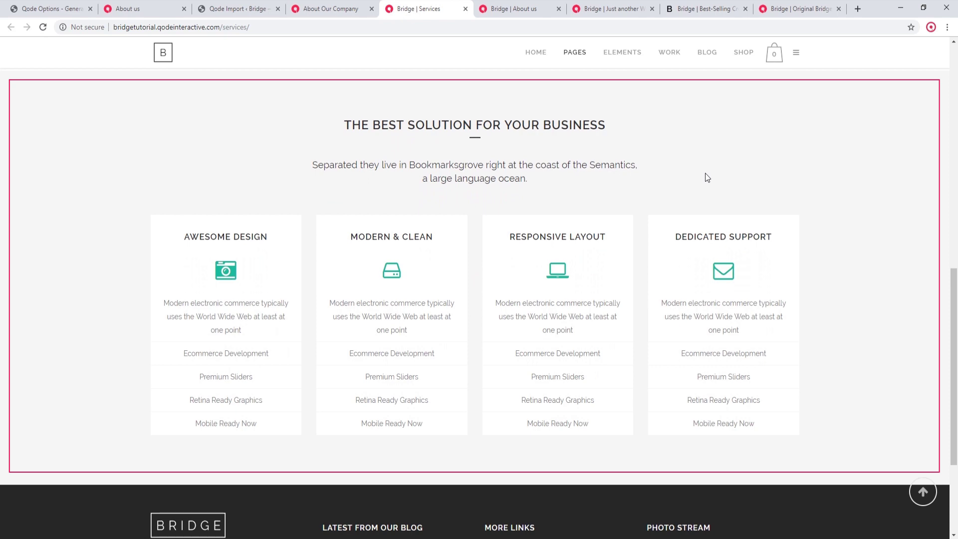
pyautogui.click(331, 9)
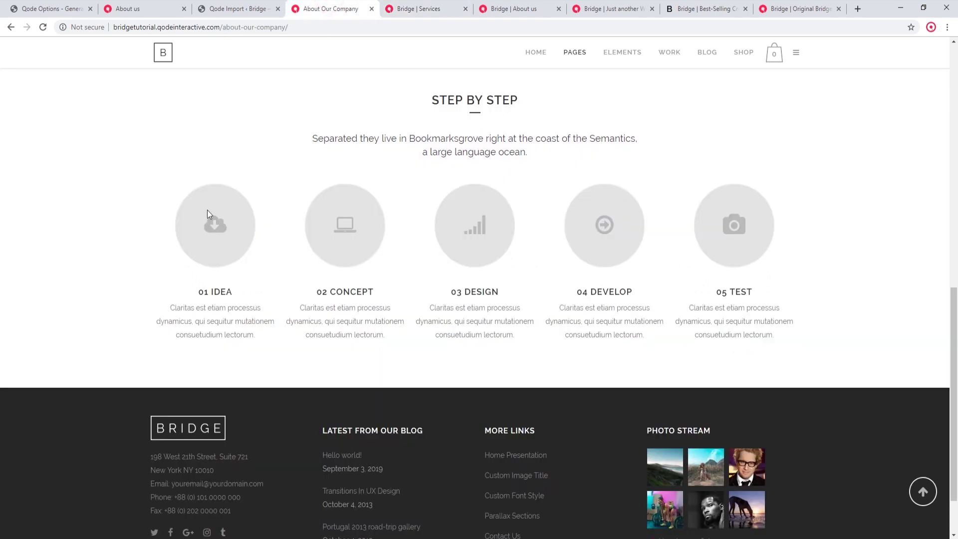
pyautogui.scroll(4, 159, 287)
pyautogui.scroll(4, 159, 300)
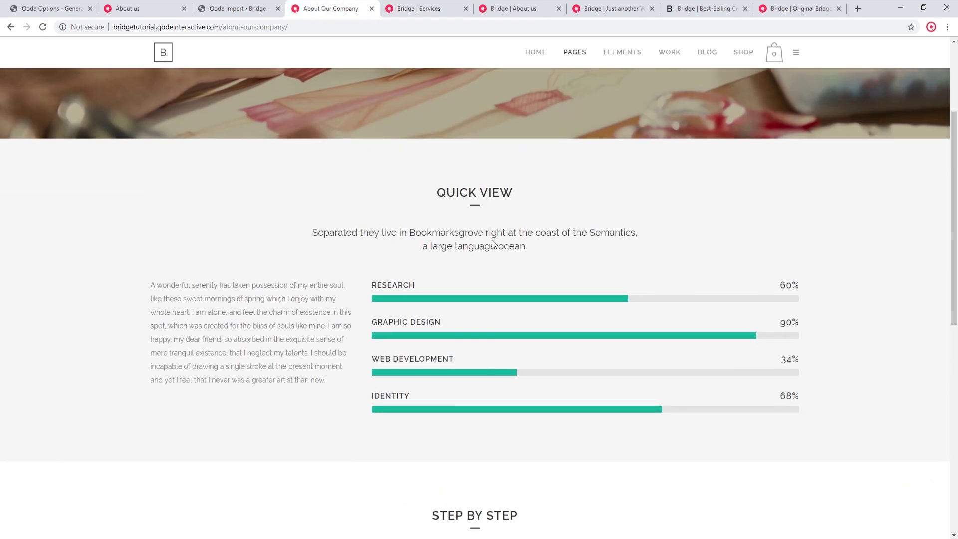
pyautogui.click(438, 5)
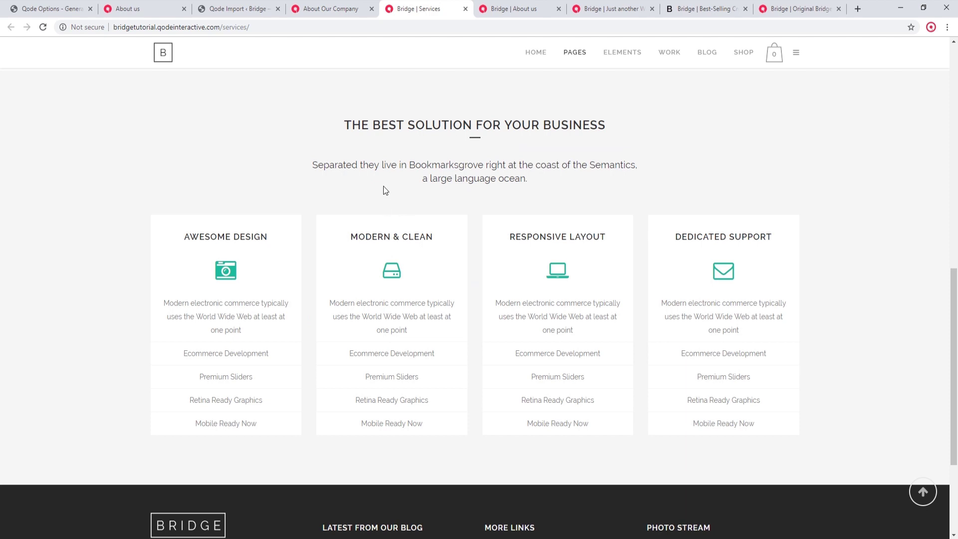
# Search the site's pages for "services" and open the Services page for editing.
pyautogui.click(239, 9)
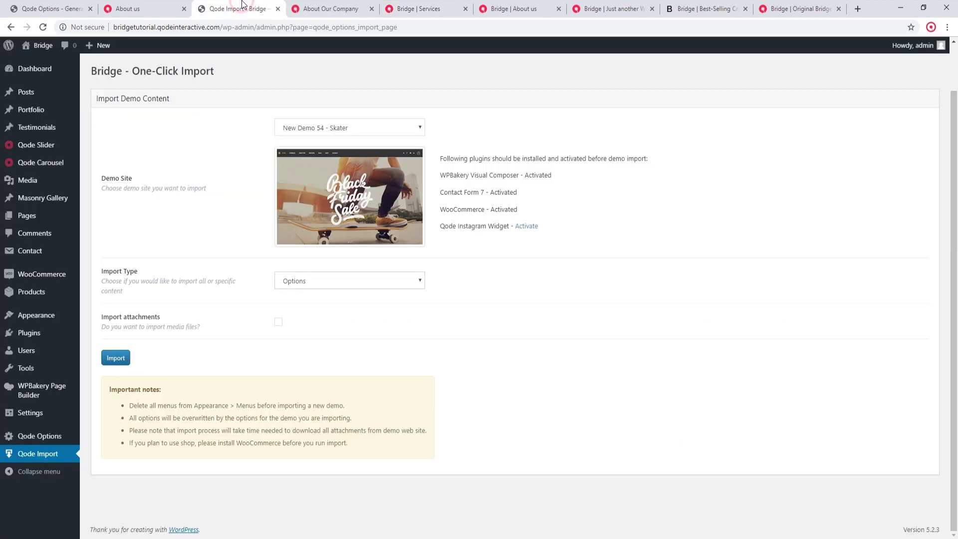
pyautogui.click(33, 217)
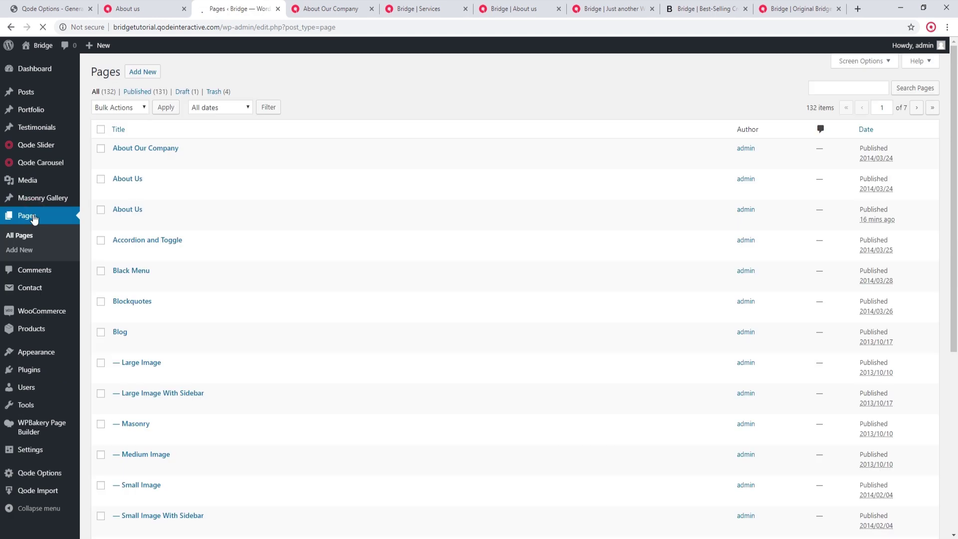
pyautogui.click(859, 88)
pyautogui.write('services')
pyautogui.press('Return')
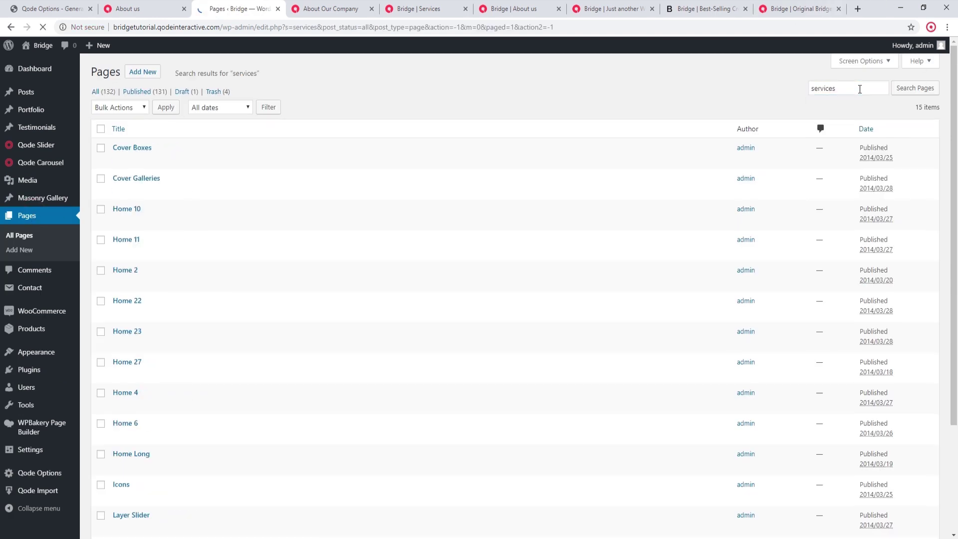
pyautogui.scroll(-3, 228, 330)
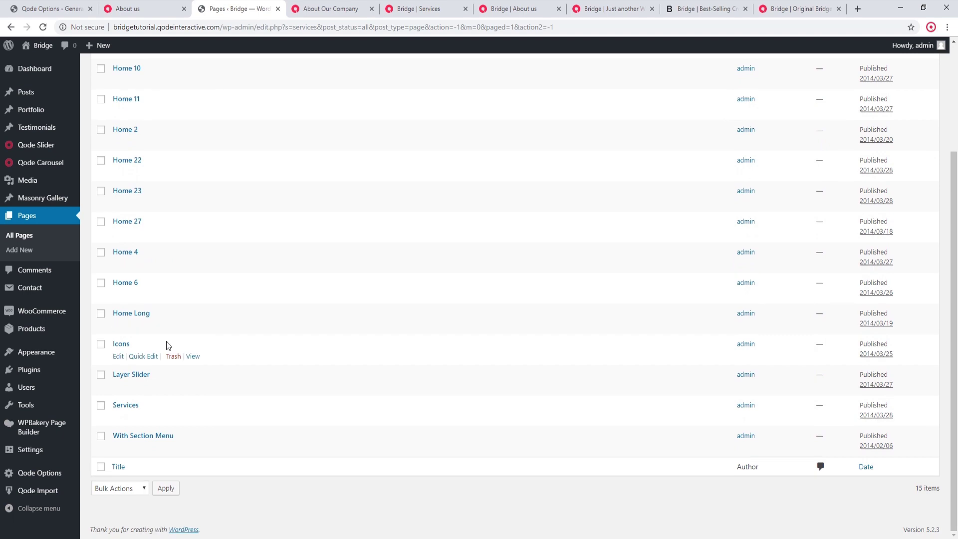
pyautogui.click(119, 405)
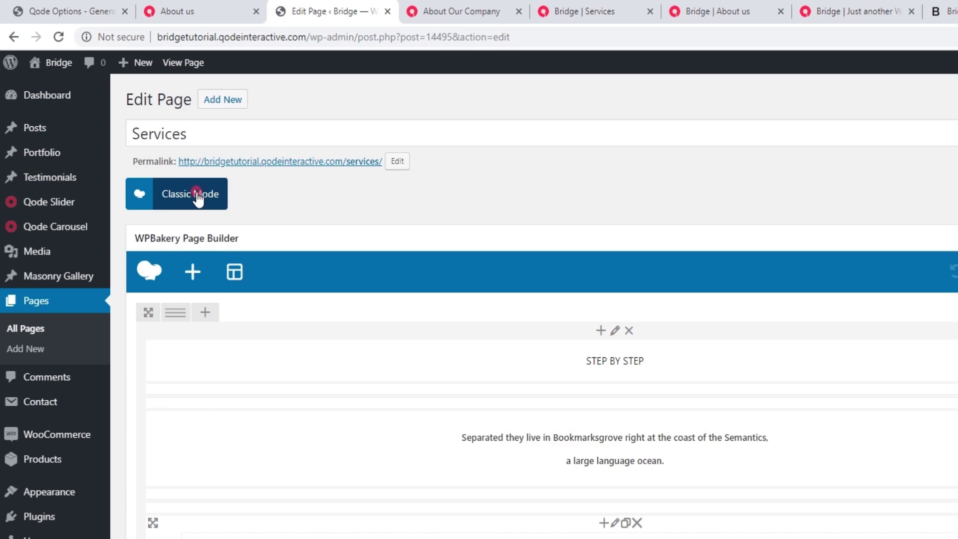
# Copy the Services page's entire shortcode content in Classic Mode and switch back to the Backend Editor.
pyautogui.click(198, 197)
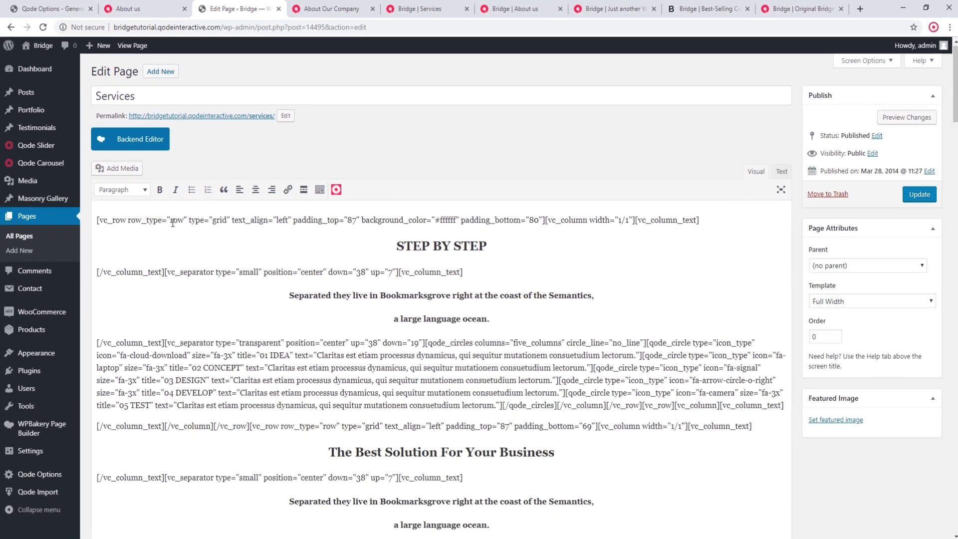
pyautogui.hotkey('ctrl', 'a')
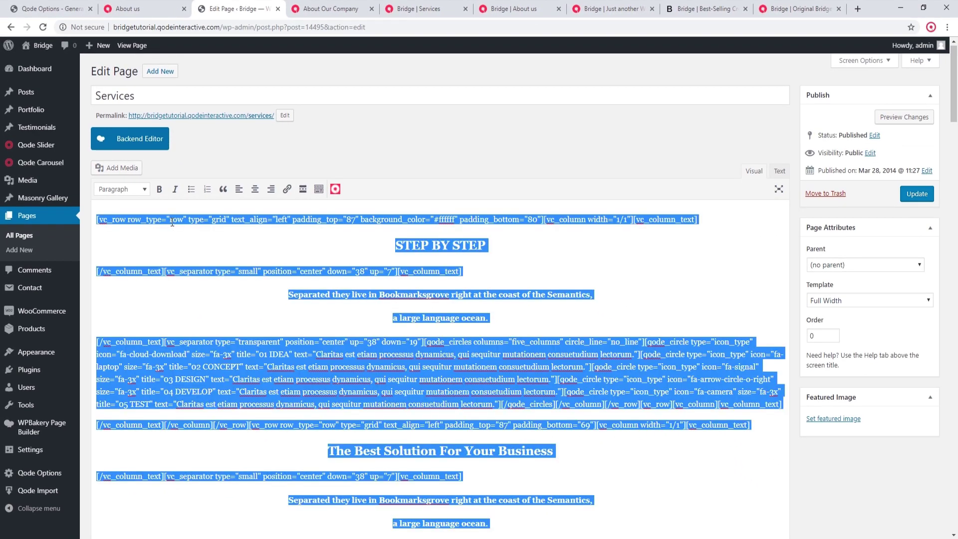
pyautogui.click(128, 137)
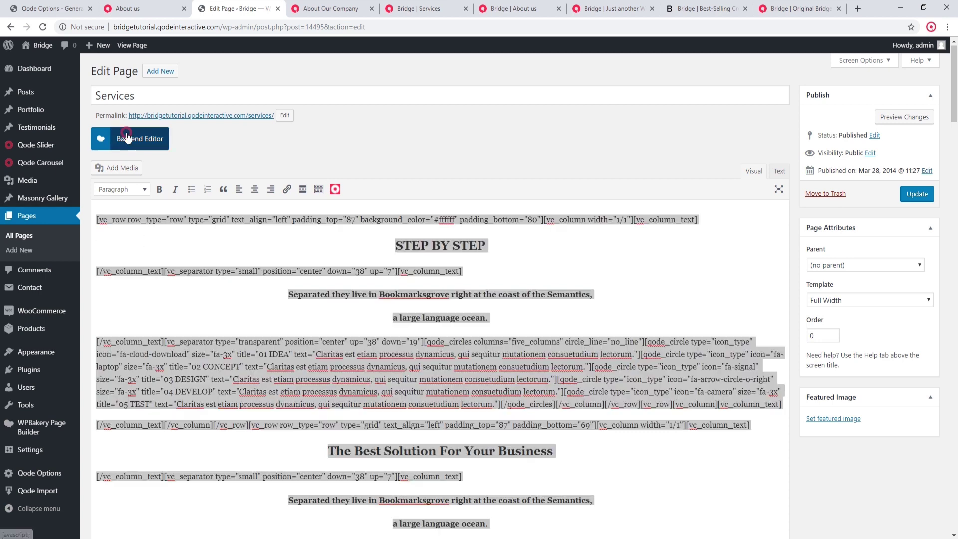
# Check the About Our Company page on the live site and open it for editing from the pages list.
pyautogui.click(27, 219)
pyautogui.click(331, 8)
pyautogui.scroll(4, 344, 177)
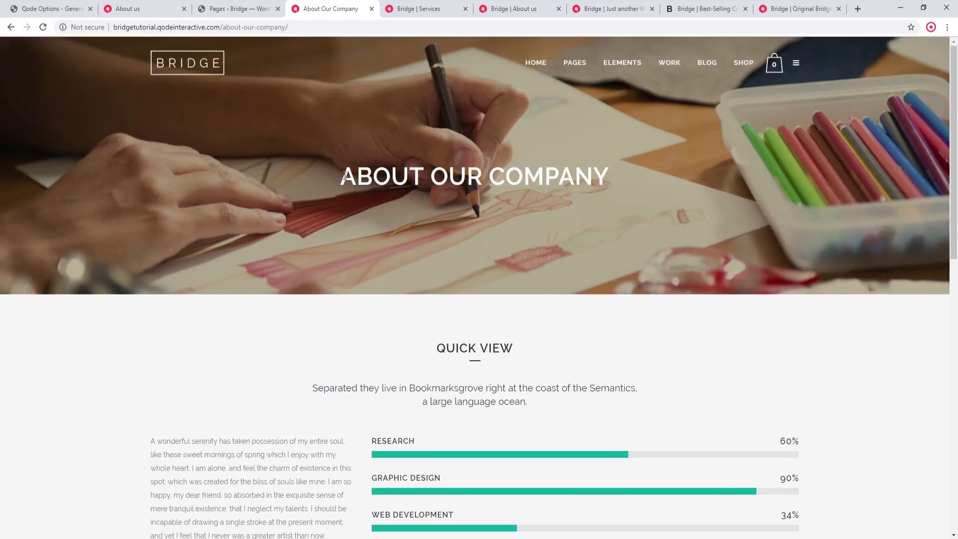
pyautogui.click(231, 9)
pyautogui.click(163, 149)
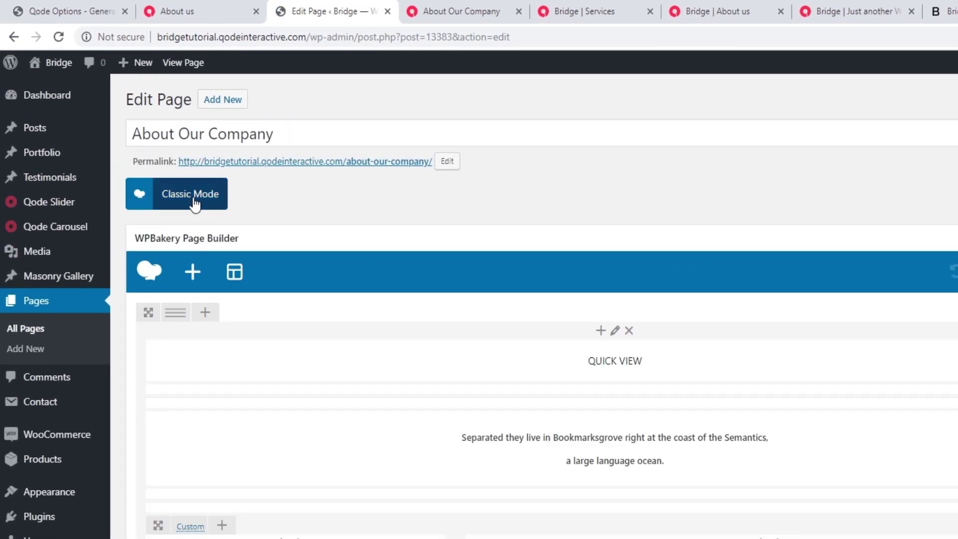
# Paste the copied Services content after the final shortcode of the About Our Company page in Classic Mode.
pyautogui.click(192, 196)
pyautogui.scroll(-10, 696, 366)
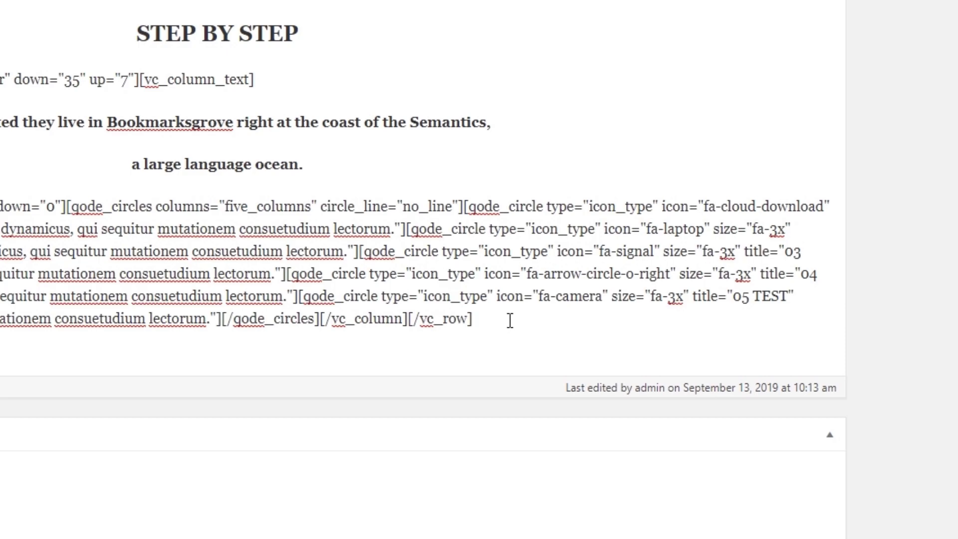
pyautogui.click(510, 320)
pyautogui.hotkey('ctrl', 'v')
pyautogui.scroll(10, 555, 379)
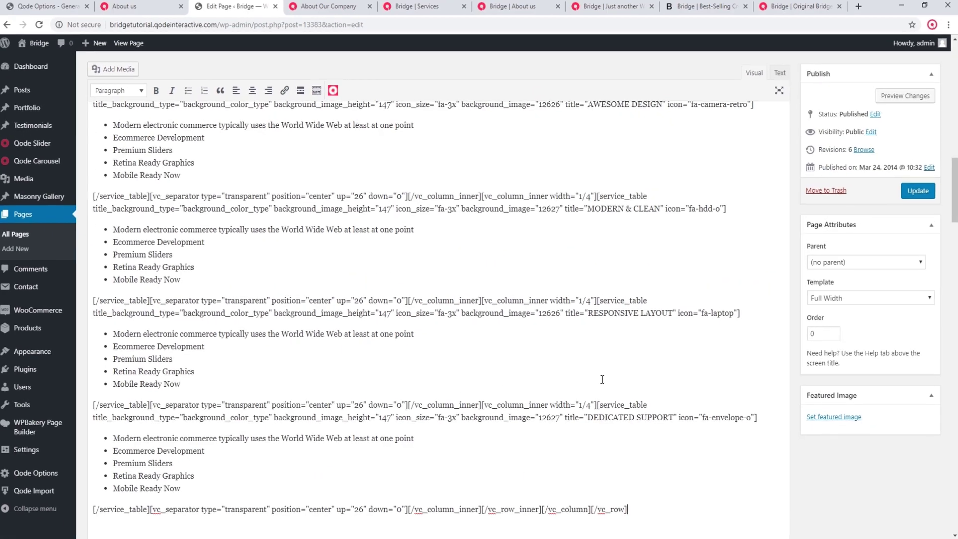
pyautogui.scroll(7, 555, 380)
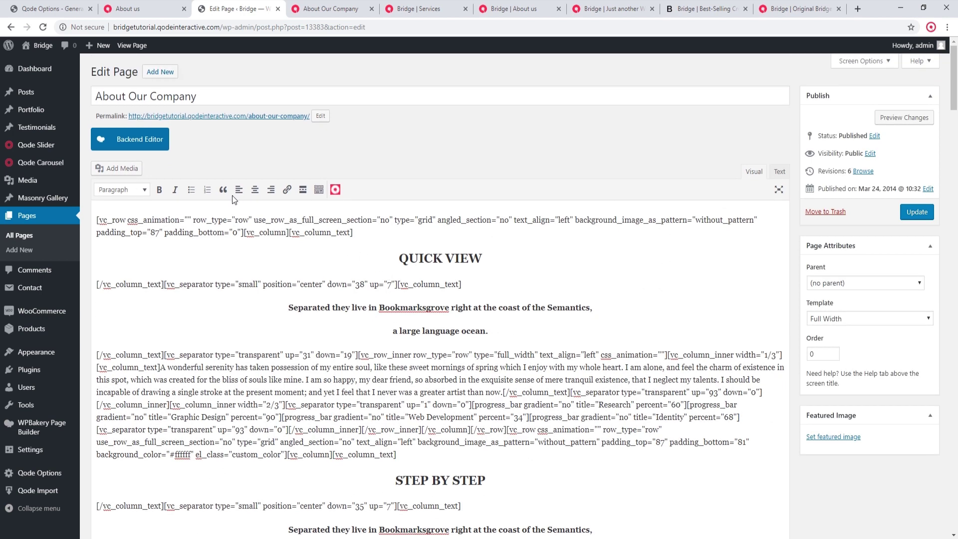
# Switch the About Our Company page from Classic Mode back to the Backend Editor.
pyautogui.click(144, 139)
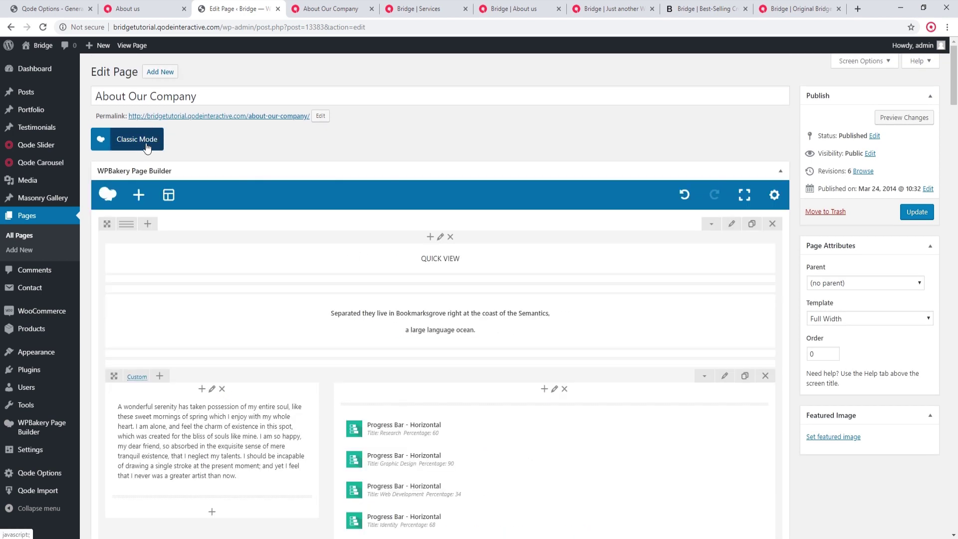
pyautogui.scroll(-1, 447, 281)
pyautogui.scroll(-1, 447, 281)
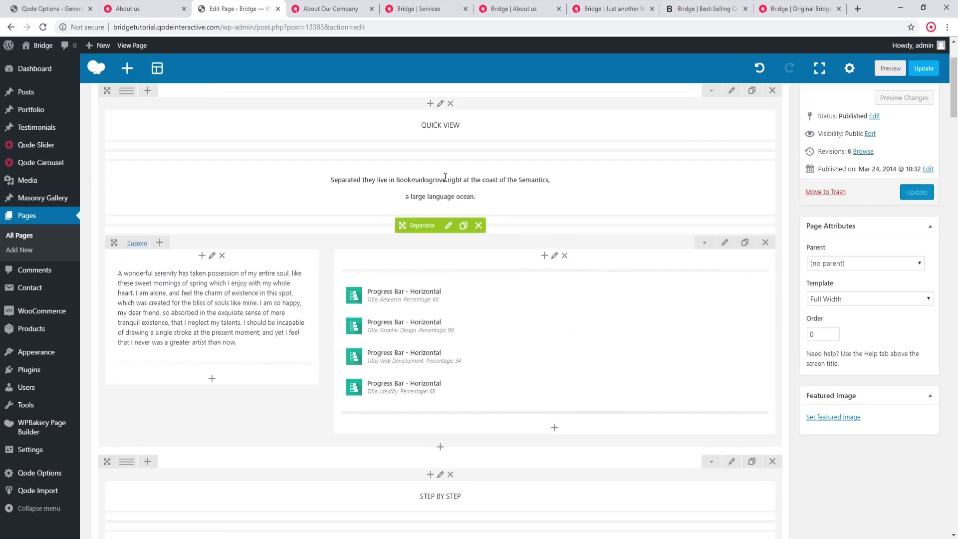
# Compare the About Our Company page's backend rows with the live Services page to find duplicated sections.
pyautogui.click(419, 8)
pyautogui.scroll(8, 457, 247)
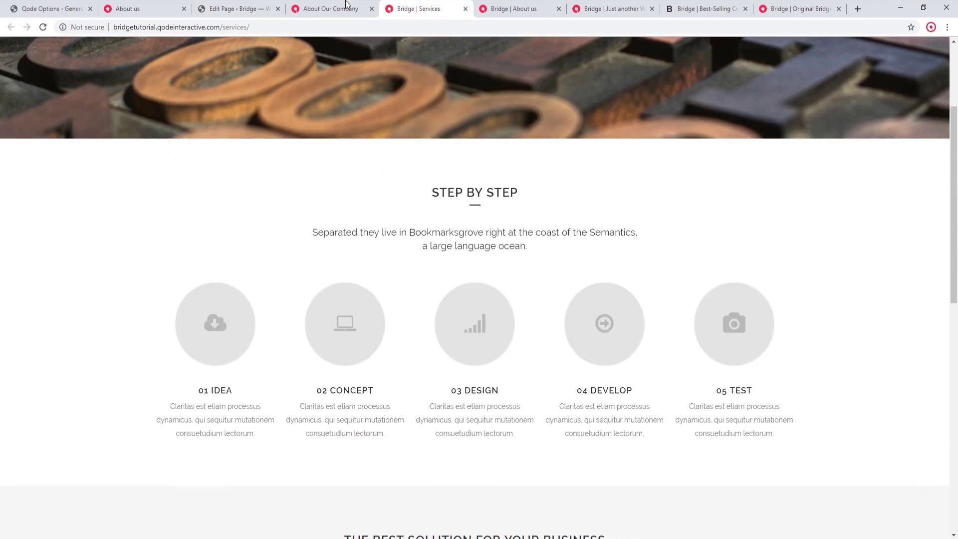
pyautogui.click(347, 4)
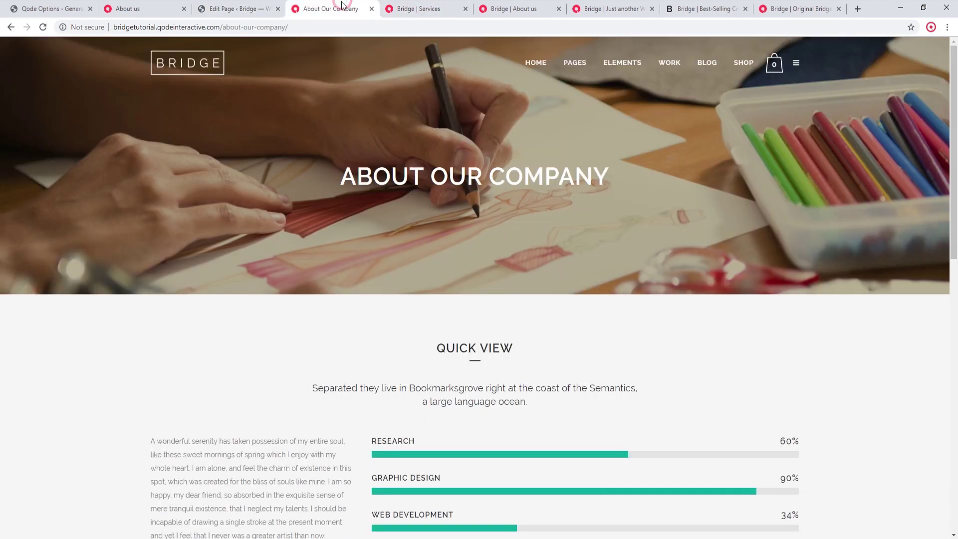
pyautogui.click(244, 4)
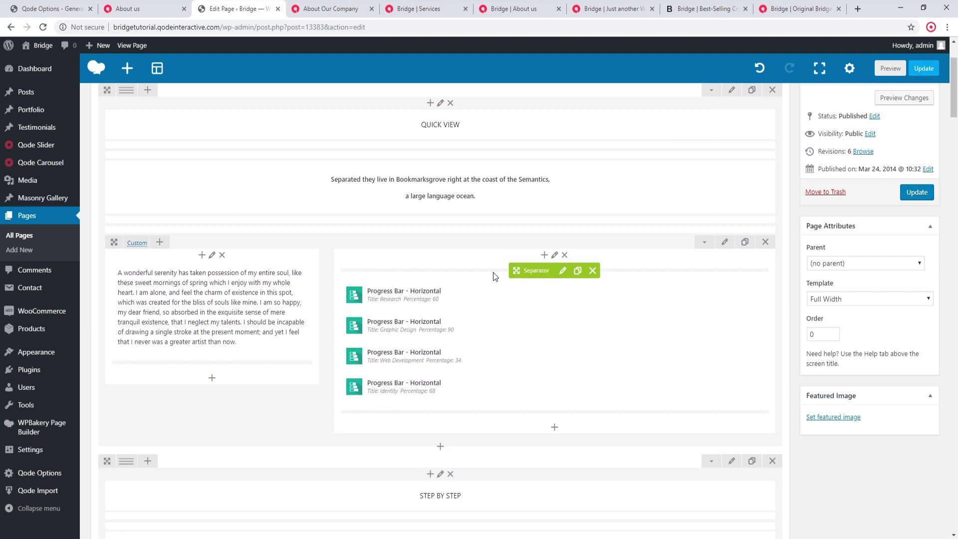
pyautogui.scroll(-6, 492, 274)
pyautogui.scroll(-8, 492, 273)
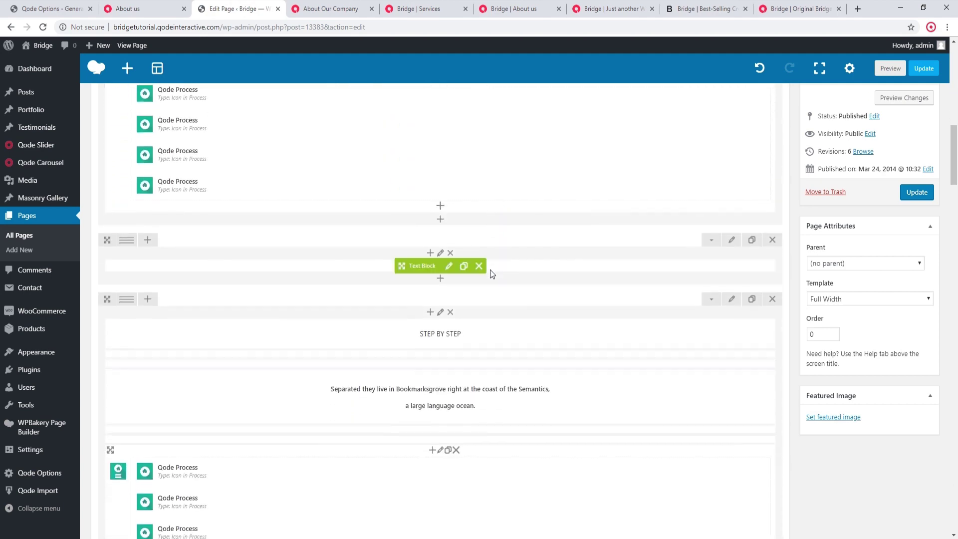
pyautogui.scroll(-9, 491, 274)
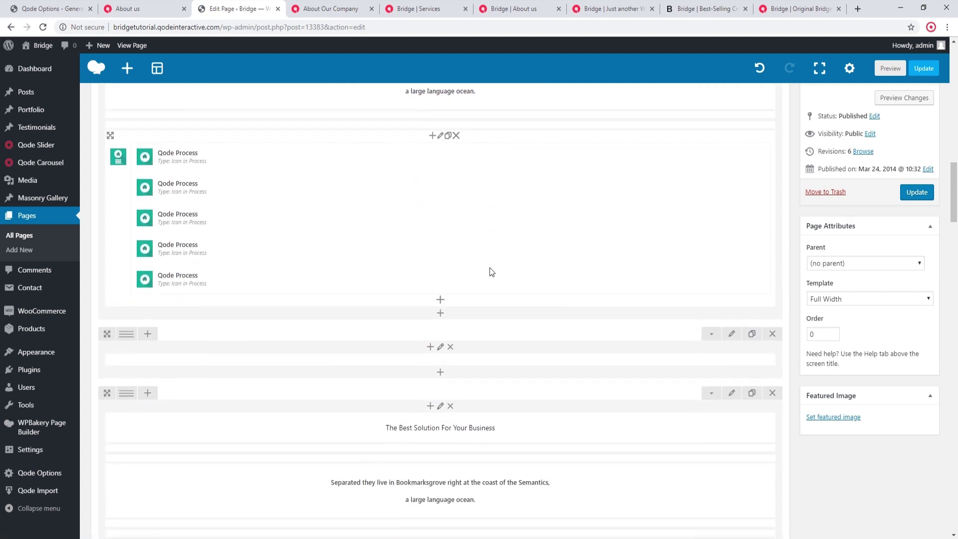
pyautogui.scroll(5, 489, 267)
pyautogui.scroll(3, 488, 279)
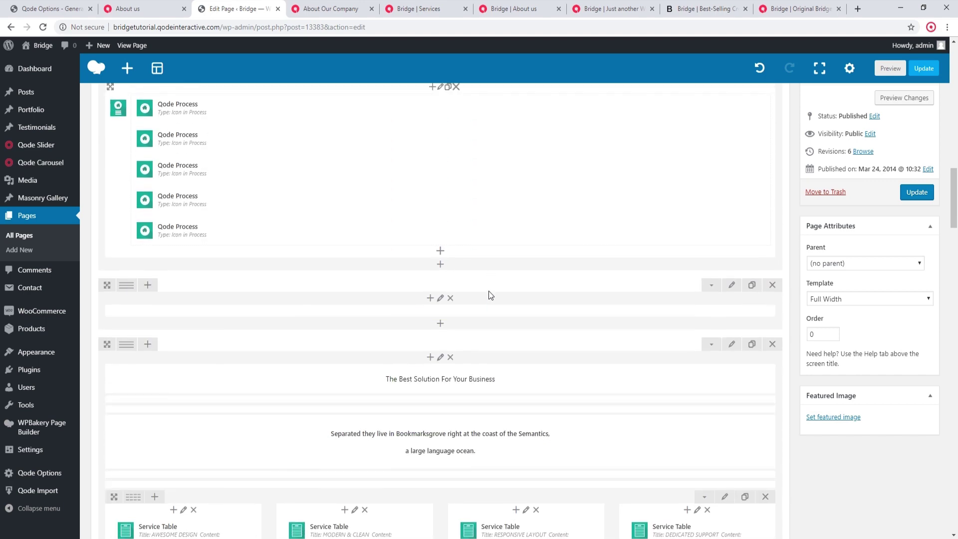
pyautogui.click(423, 5)
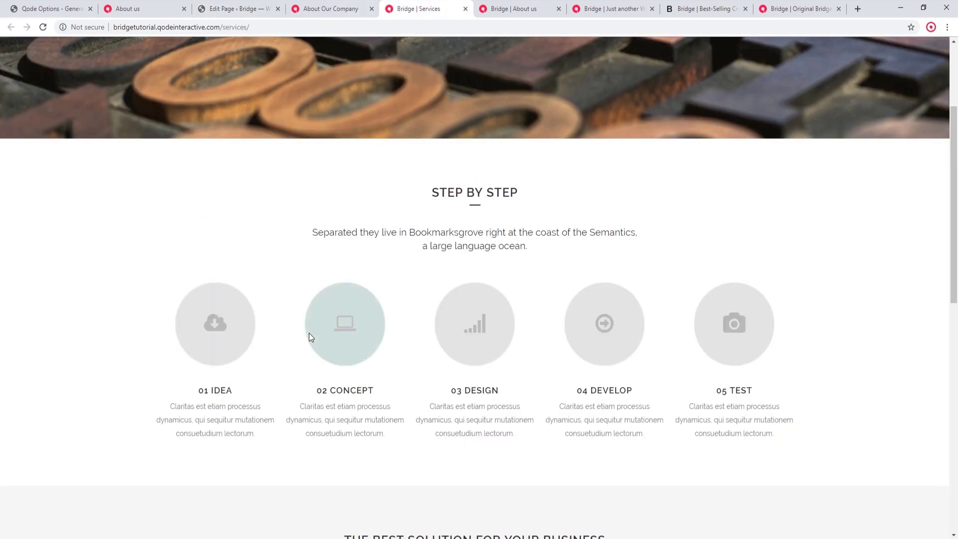
pyautogui.scroll(-4, 378, 329)
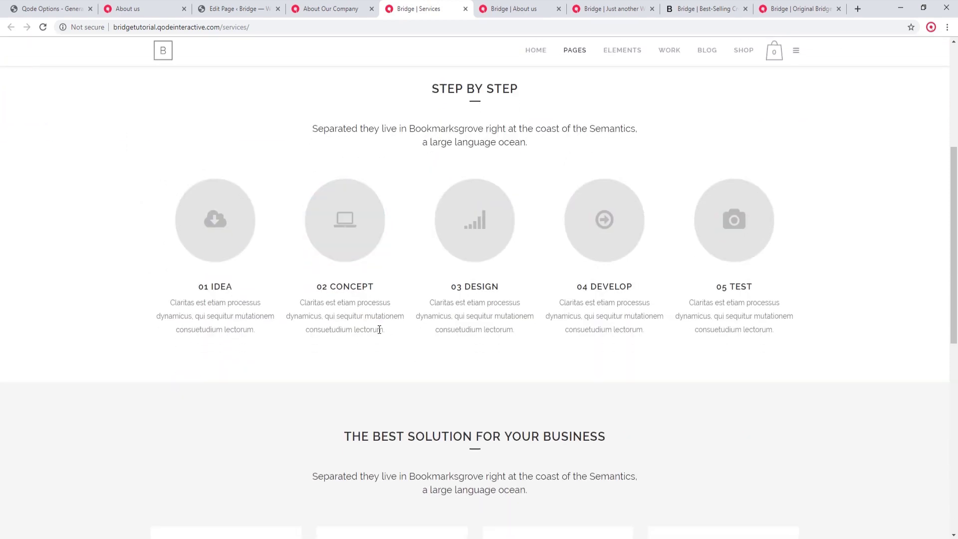
pyautogui.scroll(-2, 418, 434)
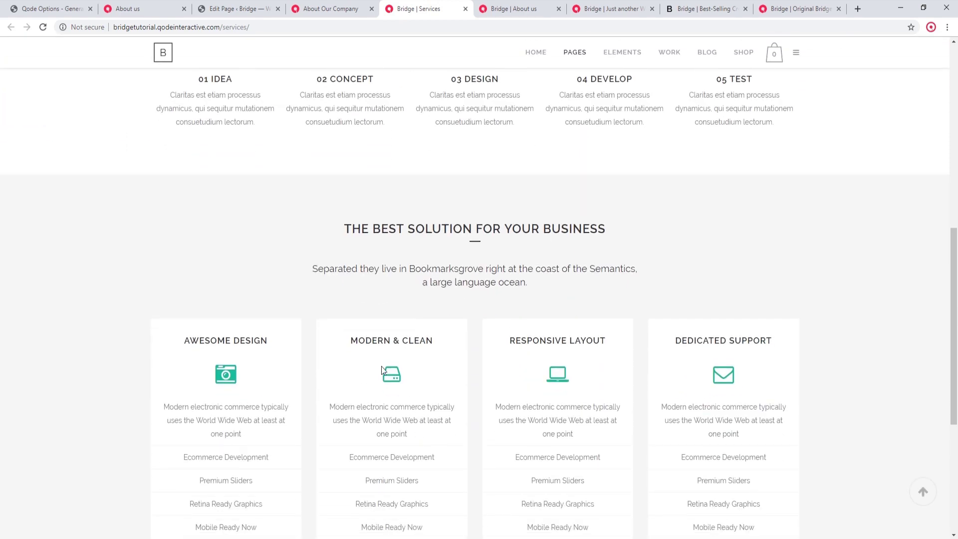
# Delete the second Step By Step row and the two empty text block rows above The Best Solution For Your Business.
pyautogui.click(234, 8)
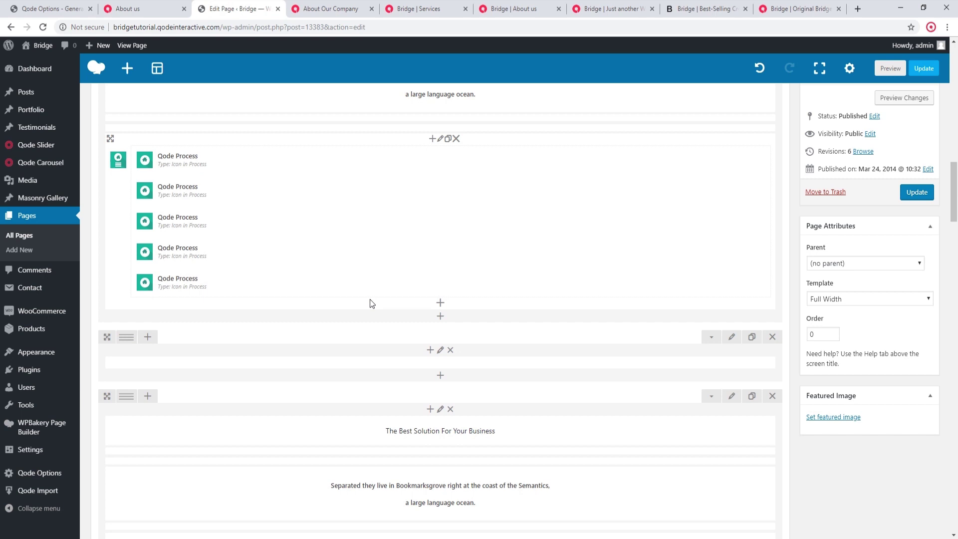
pyautogui.scroll(1, 370, 298)
pyautogui.scroll(2, 370, 298)
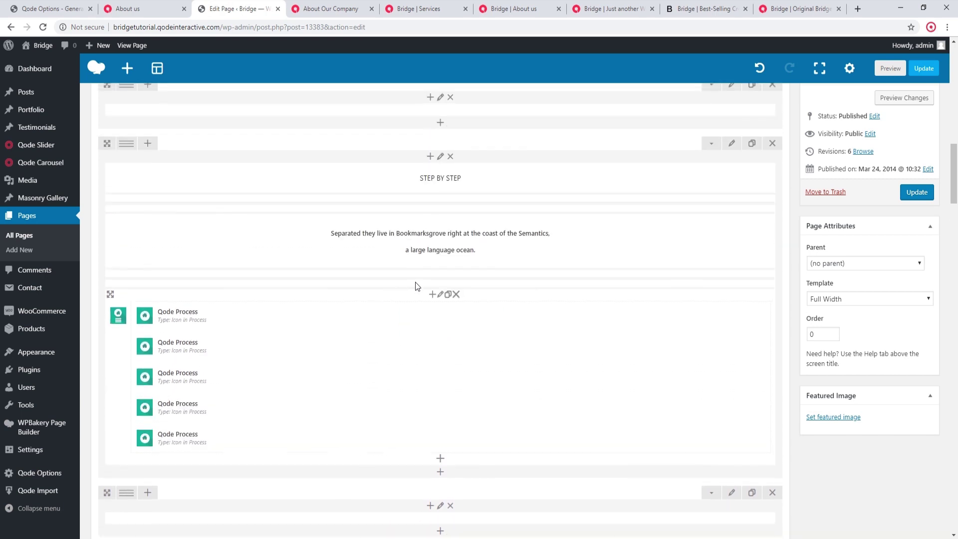
pyautogui.click(772, 144)
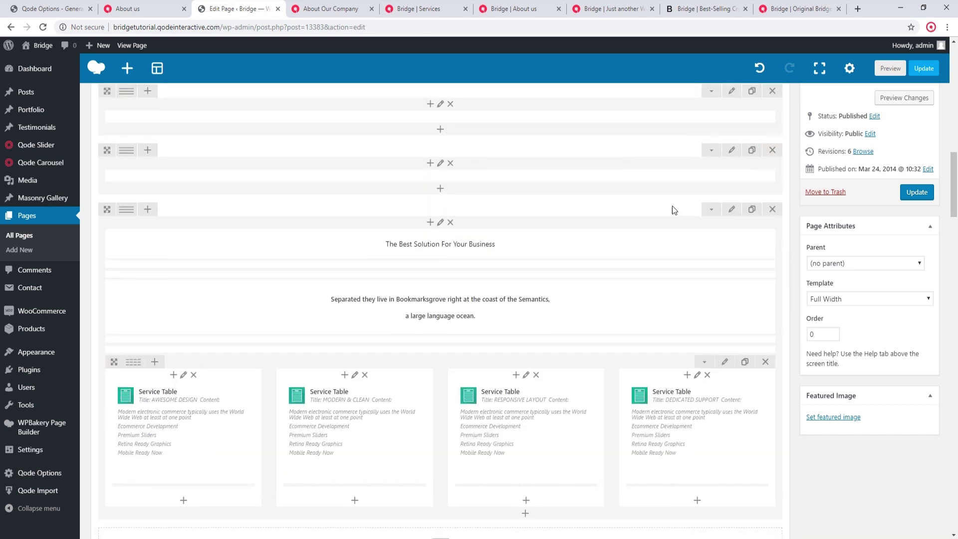
pyautogui.scroll(1, 672, 206)
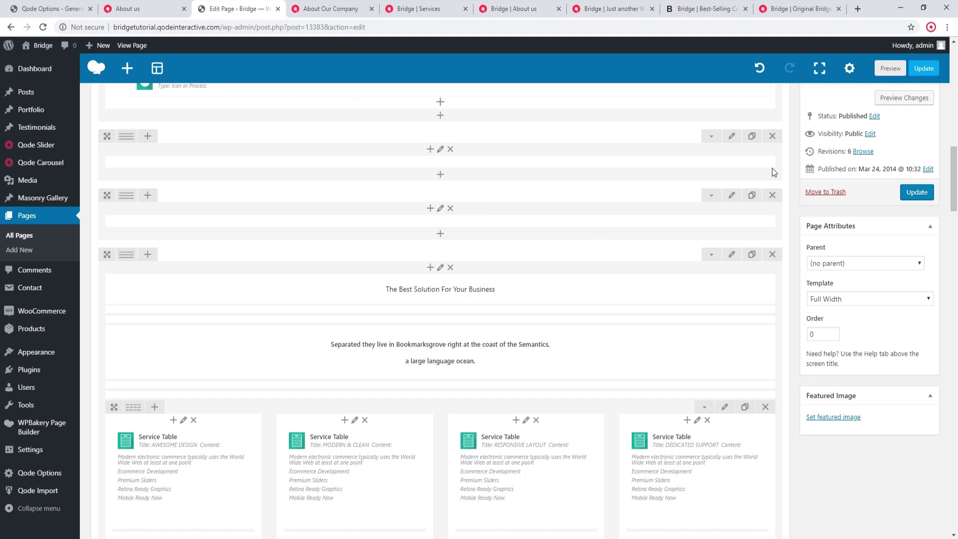
pyautogui.click(774, 138)
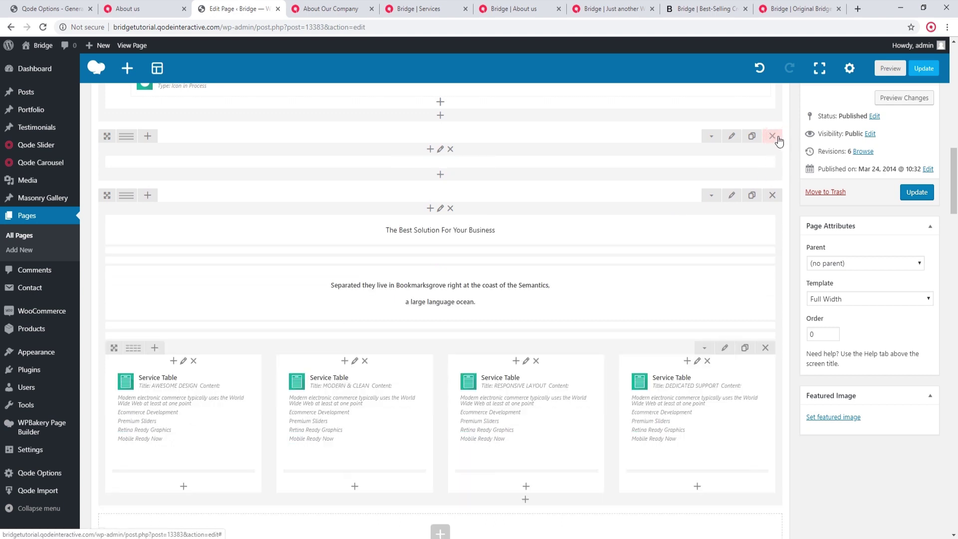
pyautogui.click(772, 137)
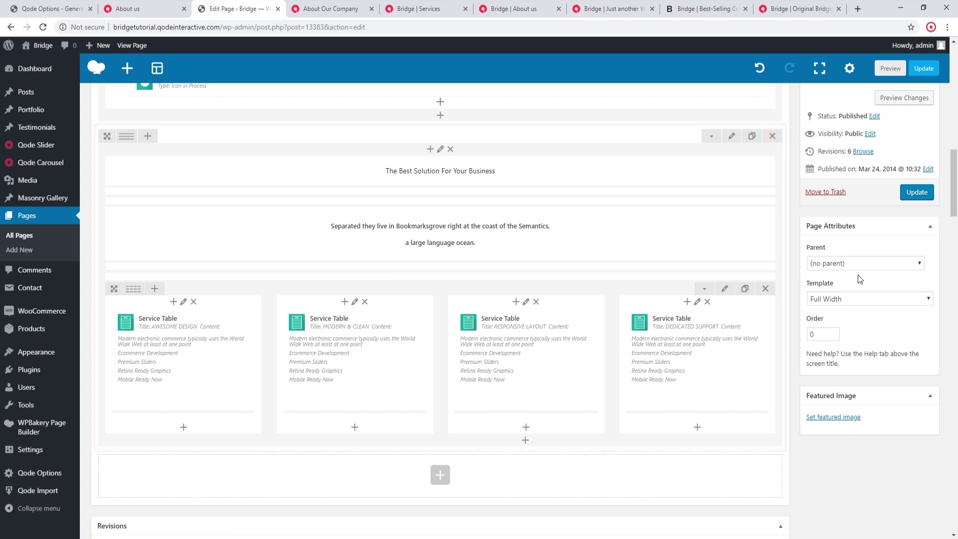
# Update the About Our Company page and reload its live version.
pyautogui.click(919, 193)
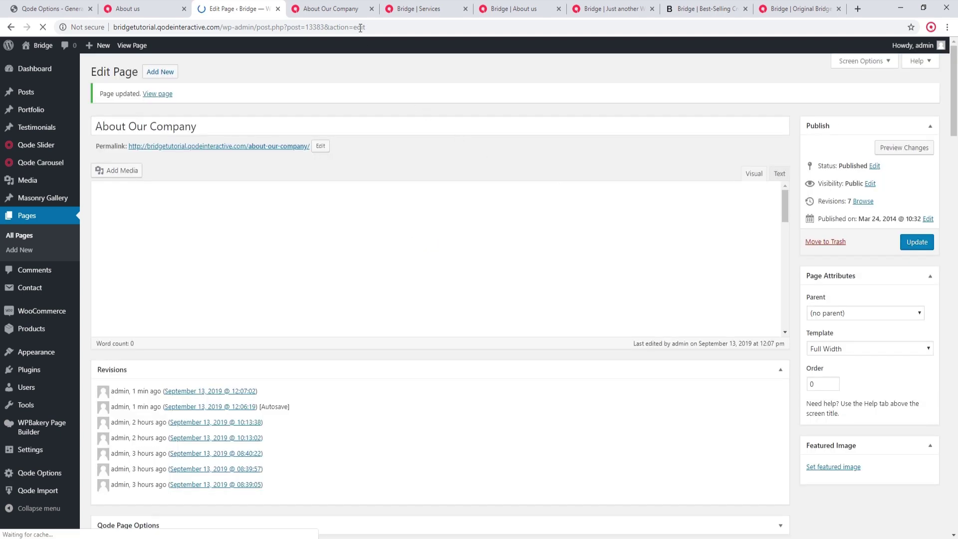
pyautogui.click(326, 8)
pyautogui.click(42, 27)
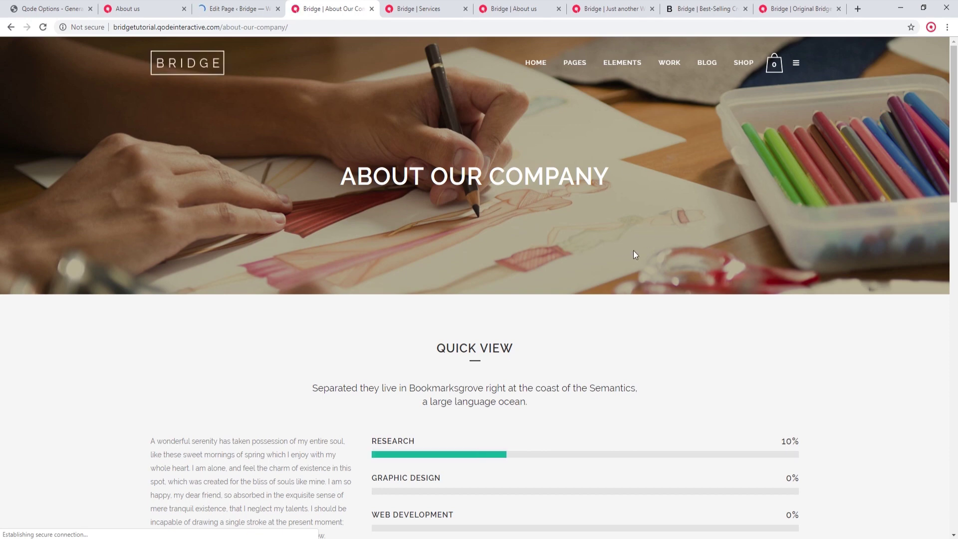
# Review the live About Our Company page from the Quick View section down to The Best Solution For Your Business.
pyautogui.scroll(-3, 626, 255)
pyautogui.scroll(-6, 626, 257)
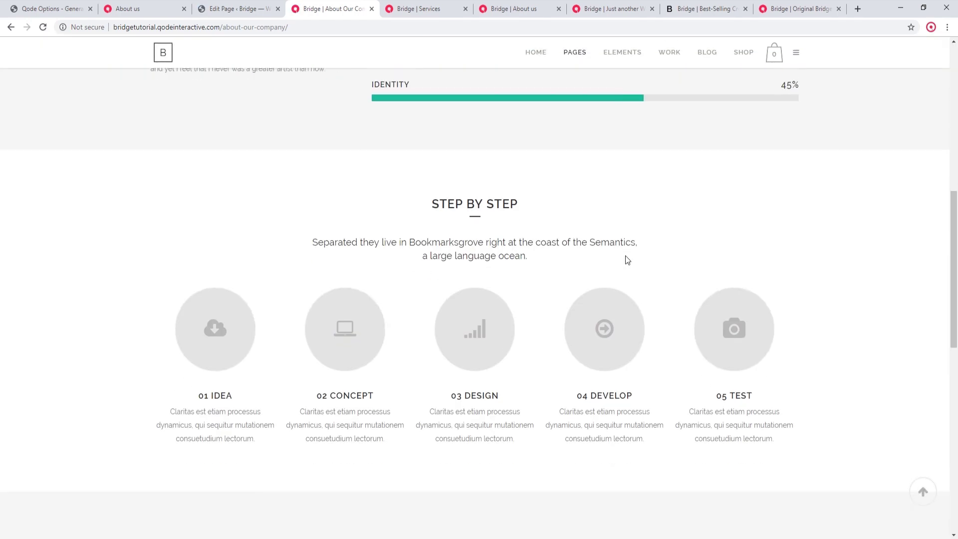
pyautogui.scroll(-4, 626, 256)
pyautogui.scroll(-4, 626, 256)
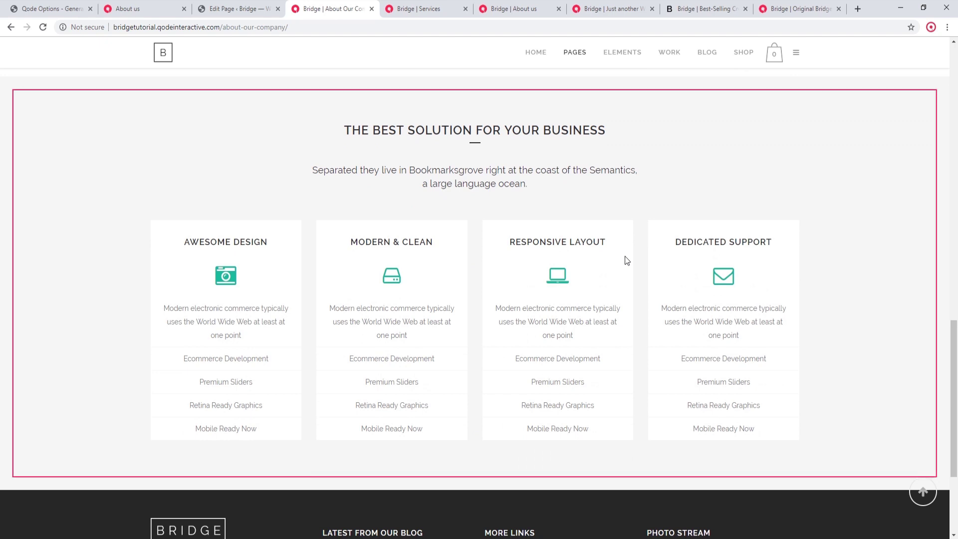
pyautogui.scroll(2, 627, 275)
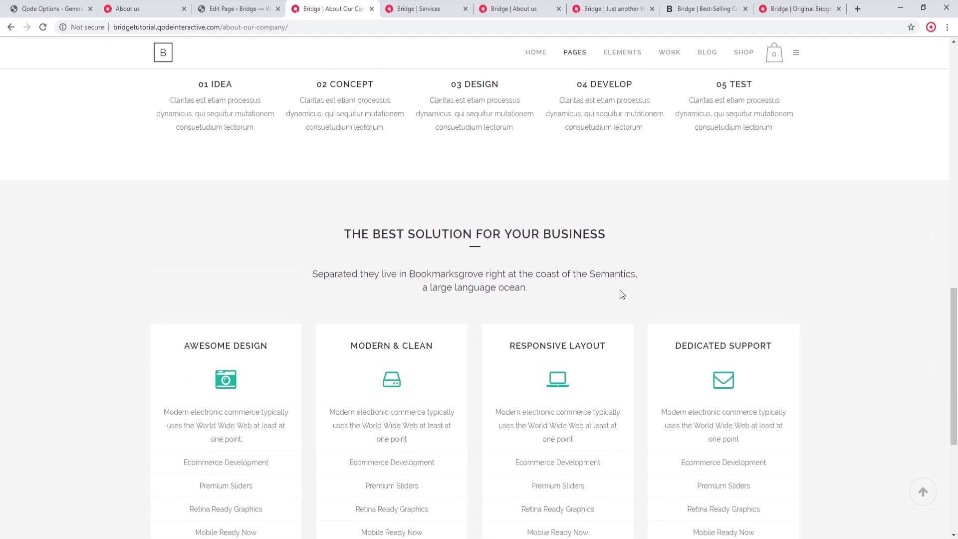
pyautogui.scroll(5, 620, 290)
pyautogui.scroll(2, 619, 290)
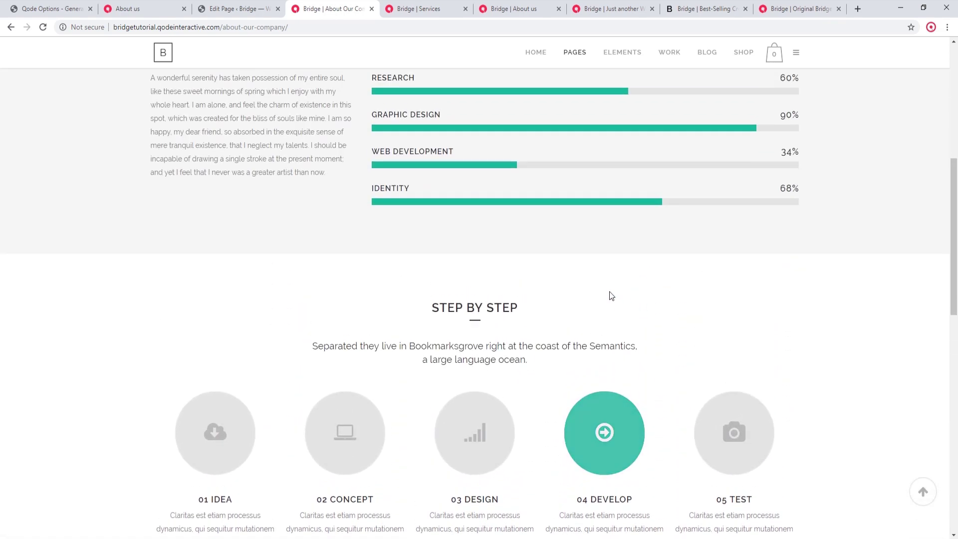
pyautogui.scroll(5, 608, 293)
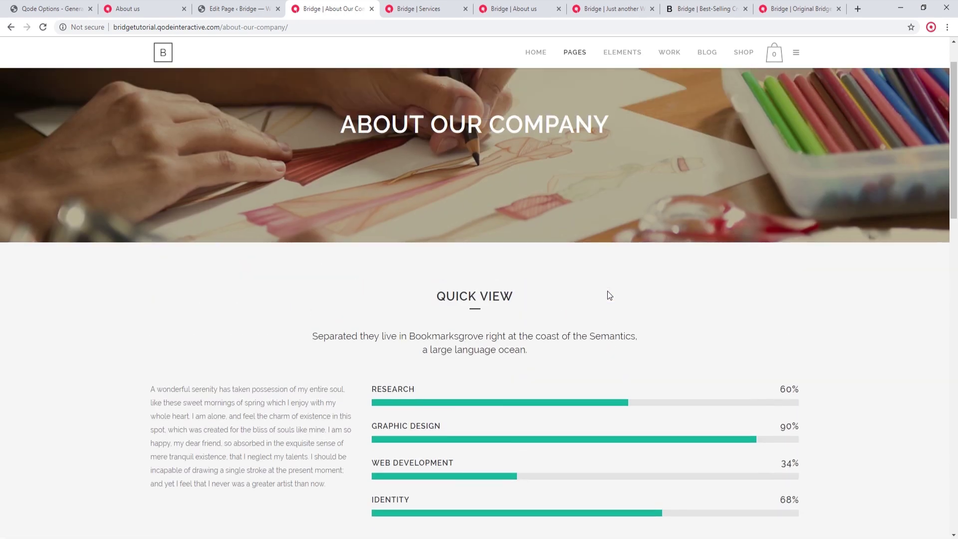
pyautogui.scroll(1, 609, 294)
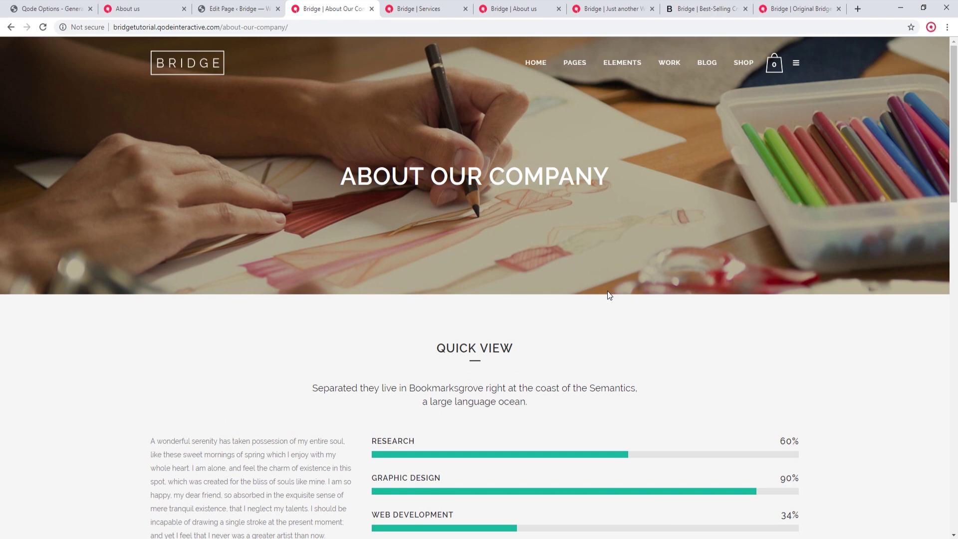